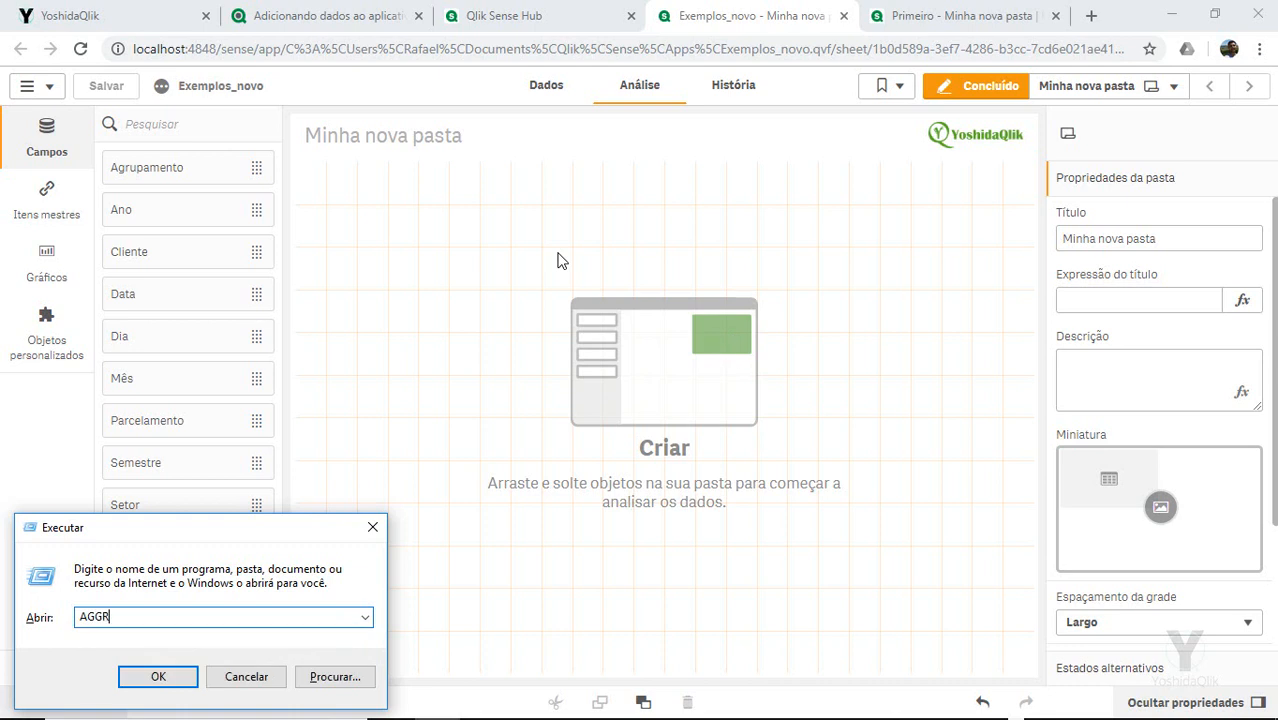
# Step: Dismiss the Windows Run dialog and look through the app's list of data fields
pyautogui.click(372, 528)
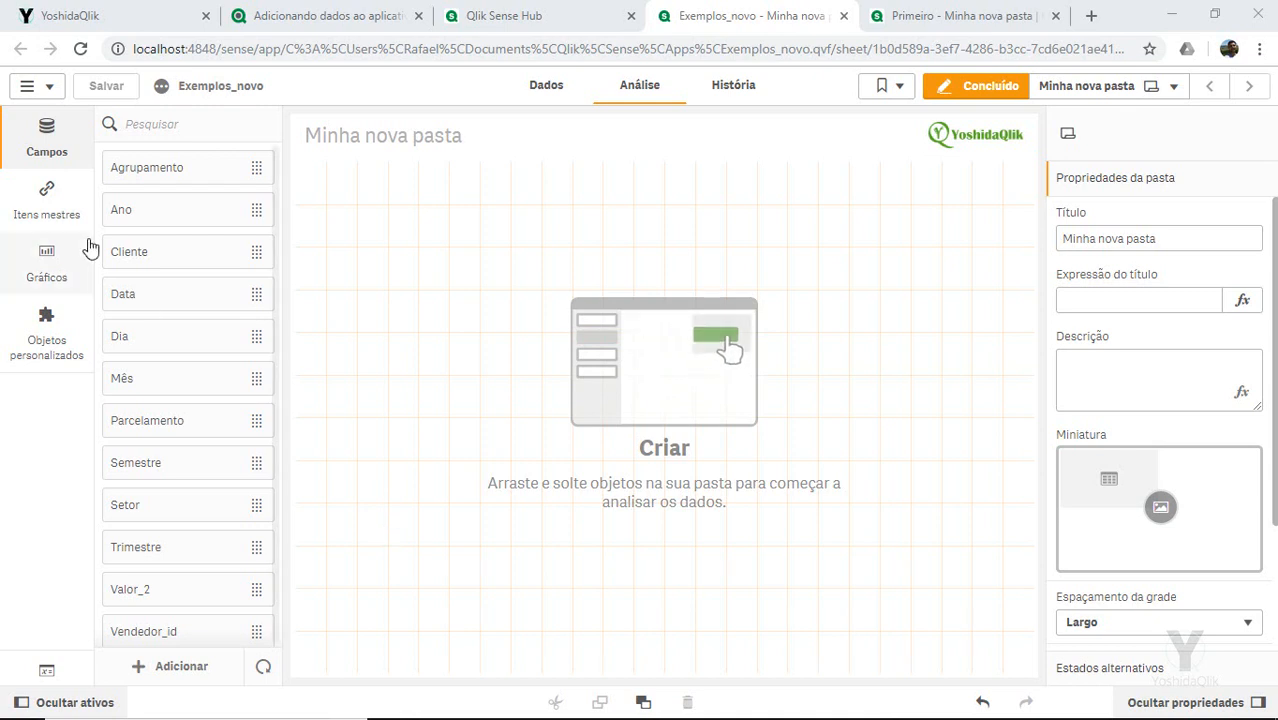
pyautogui.click(66, 285)
pyautogui.click(45, 140)
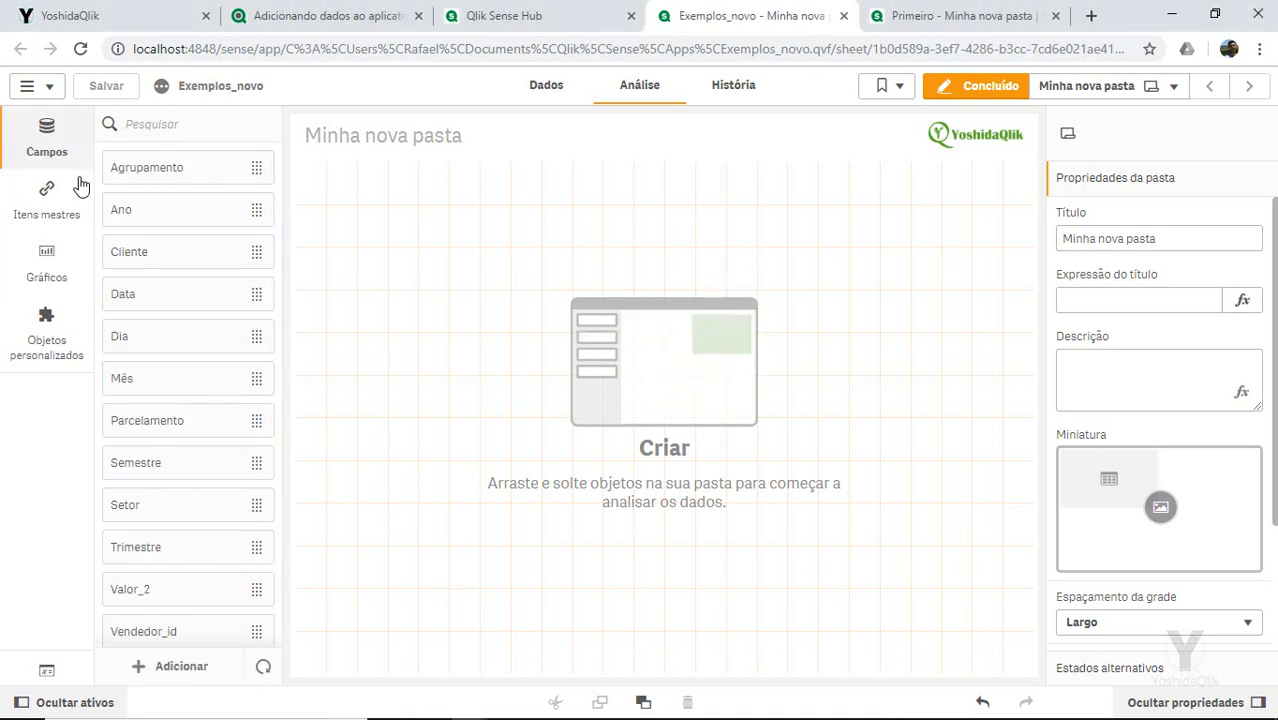
pyautogui.scroll(-1, 205, 320)
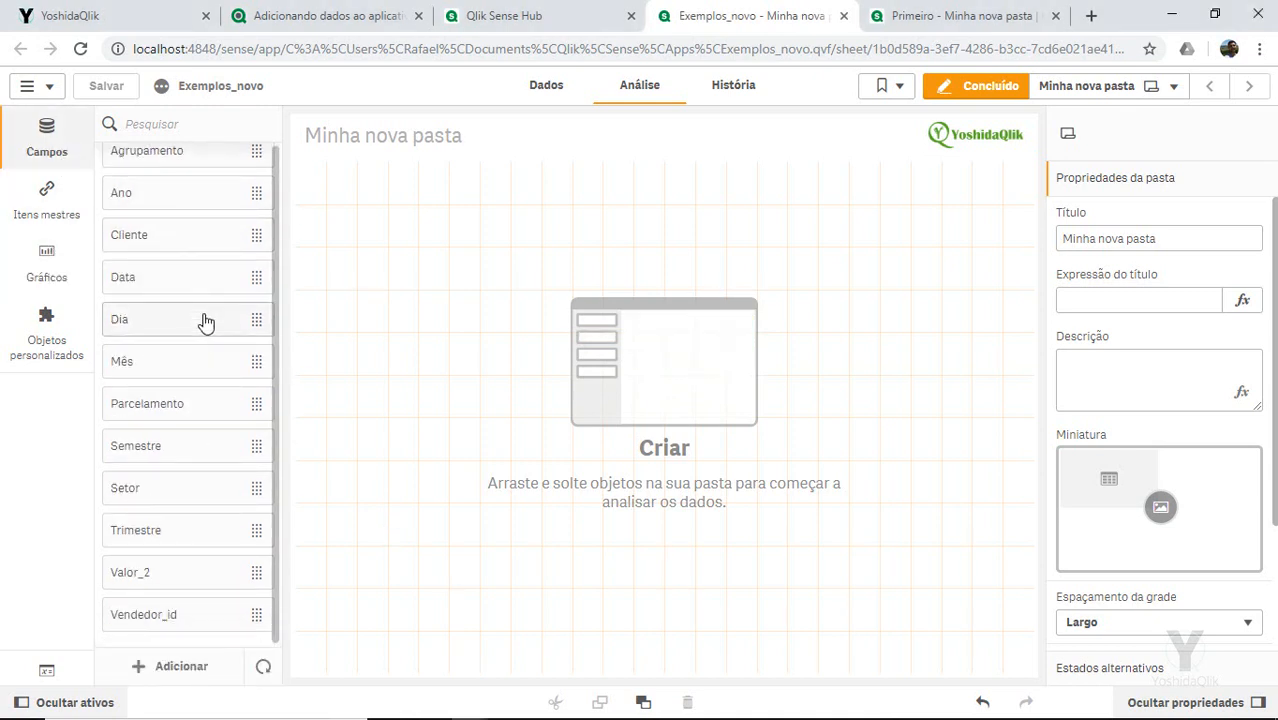
pyautogui.scroll(1, 205, 322)
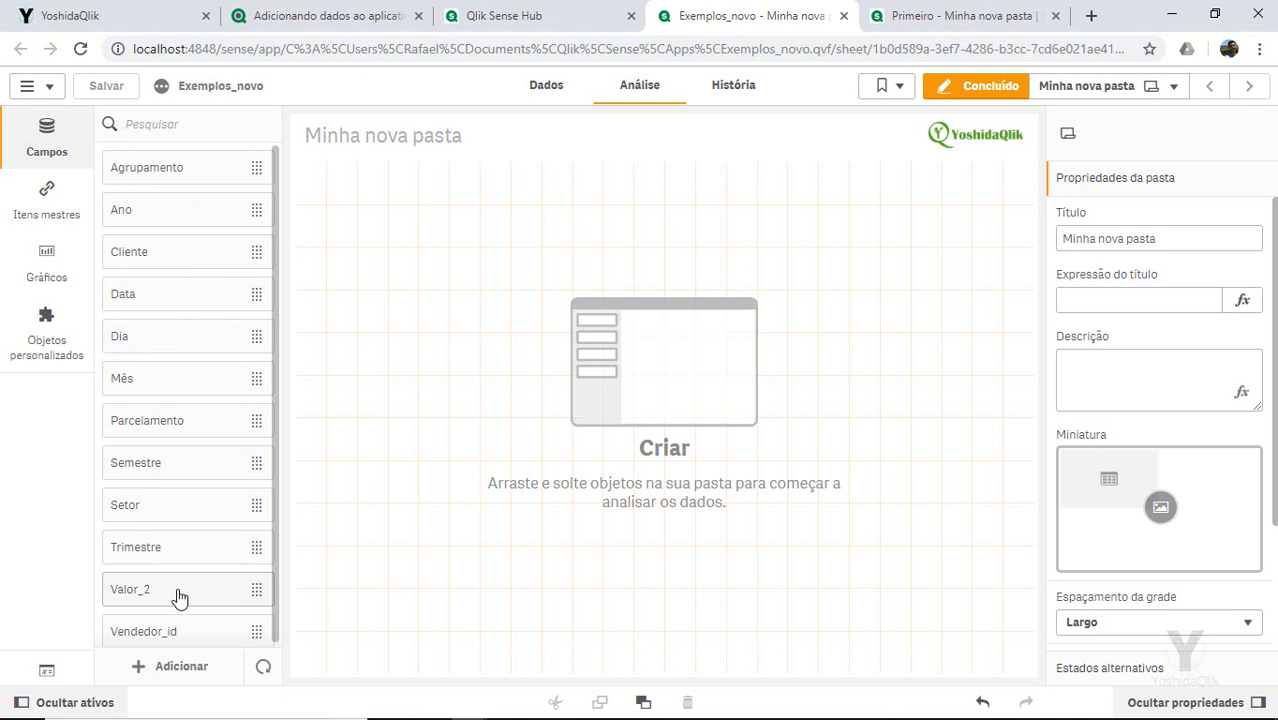
# Step: Add a Tabela chart to the upper part of the empty sheet with Agrupamento as its dimension
pyautogui.click(50, 276)
pyautogui.click(171, 123)
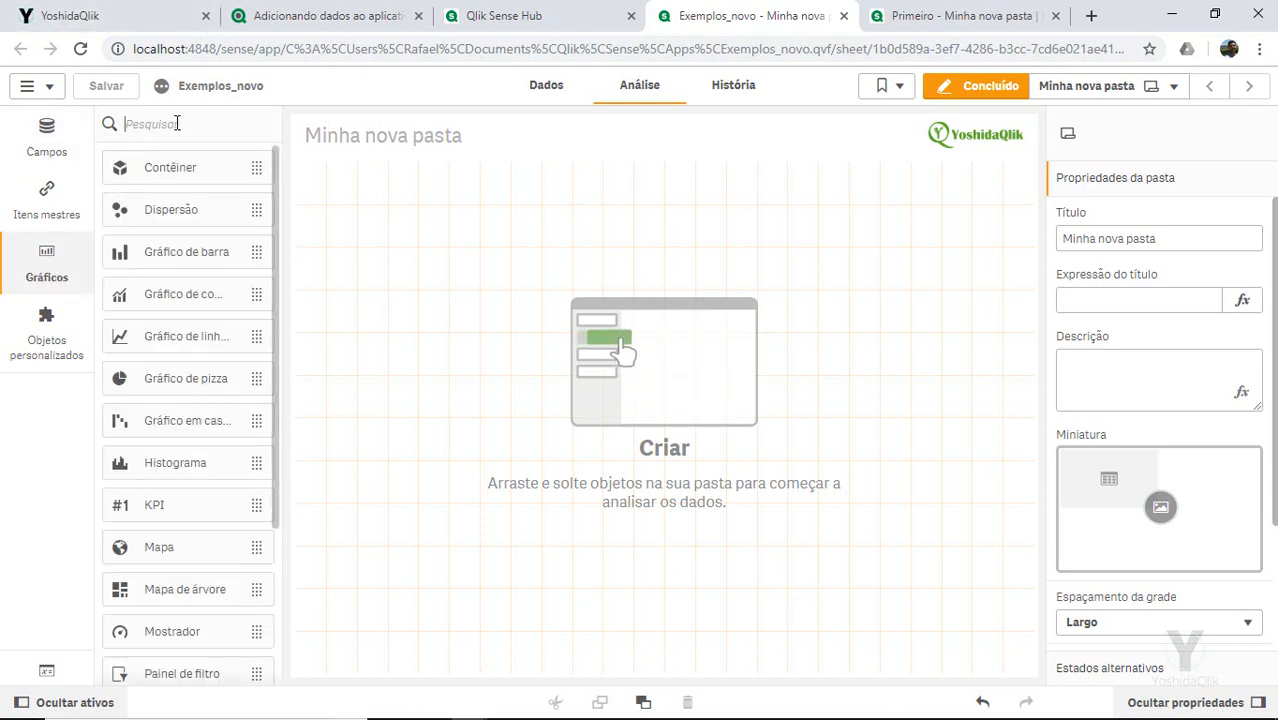
pyautogui.write('ta')
pyautogui.moveTo(177, 292); pyautogui.dragTo(485, 317)
pyautogui.click(480, 300)
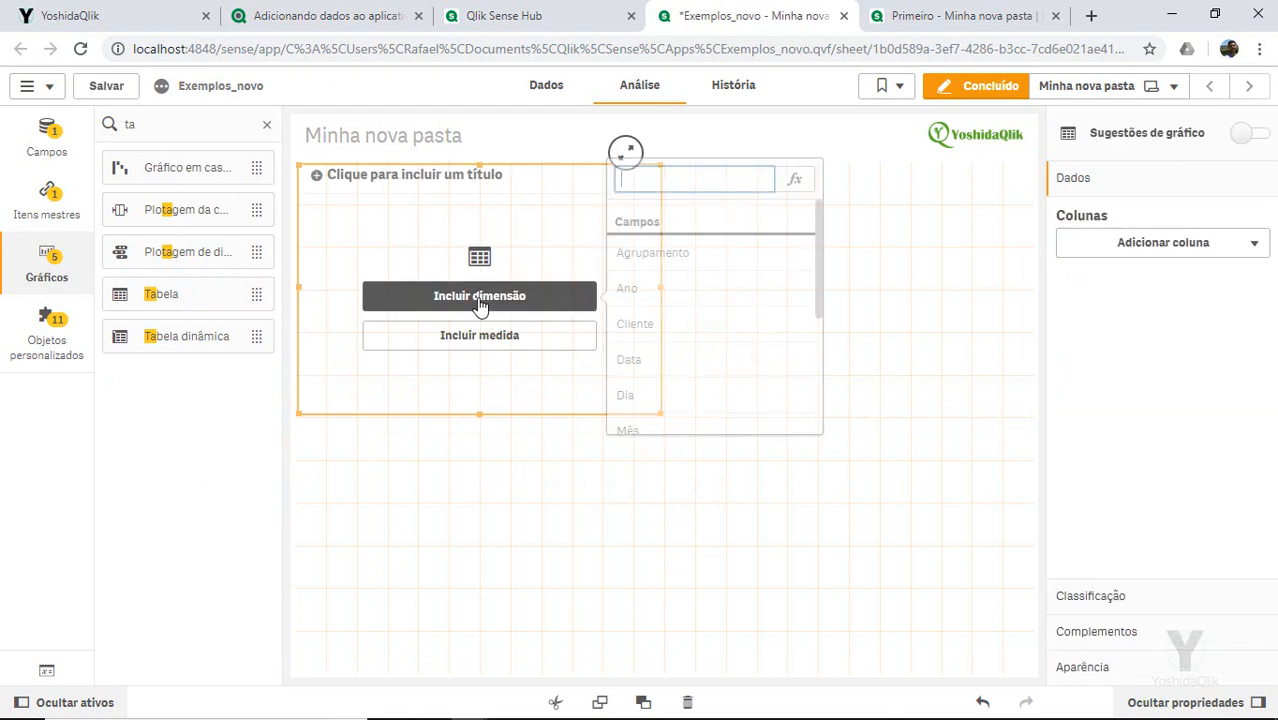
pyautogui.click(655, 251)
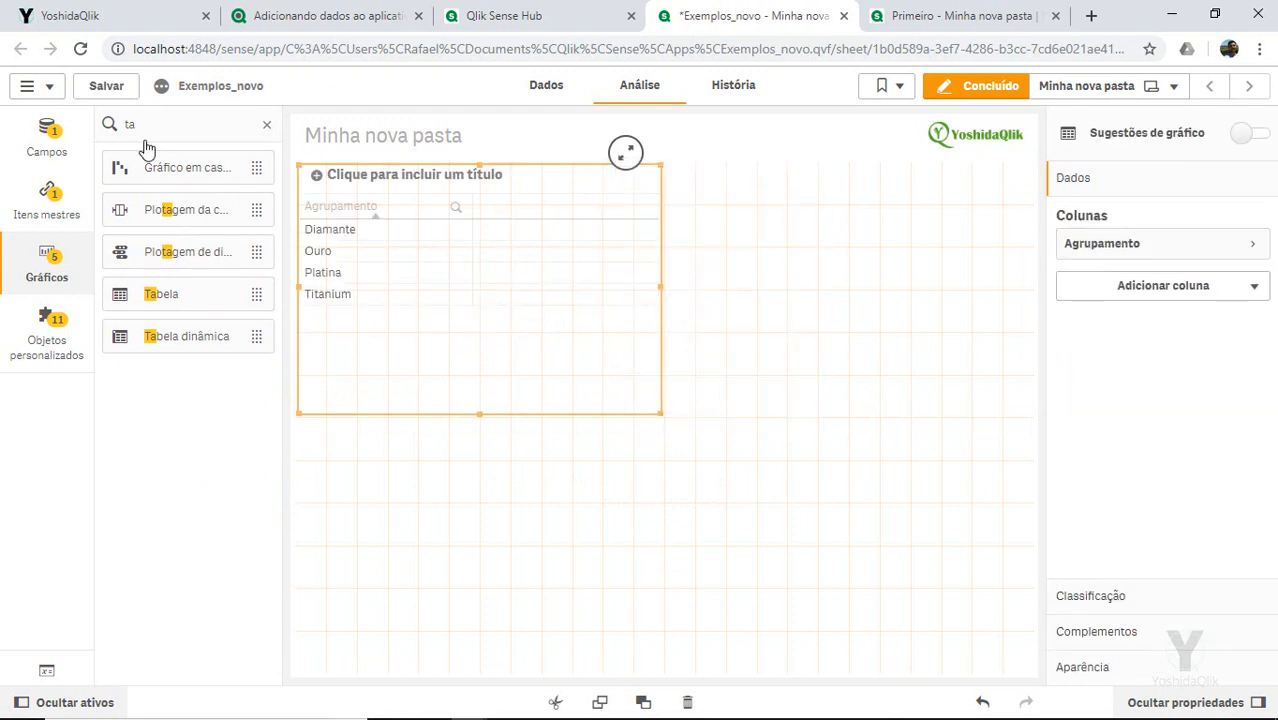
pyautogui.write('va')
pyautogui.press('BackSpace')
pyautogui.press('BackSpace')
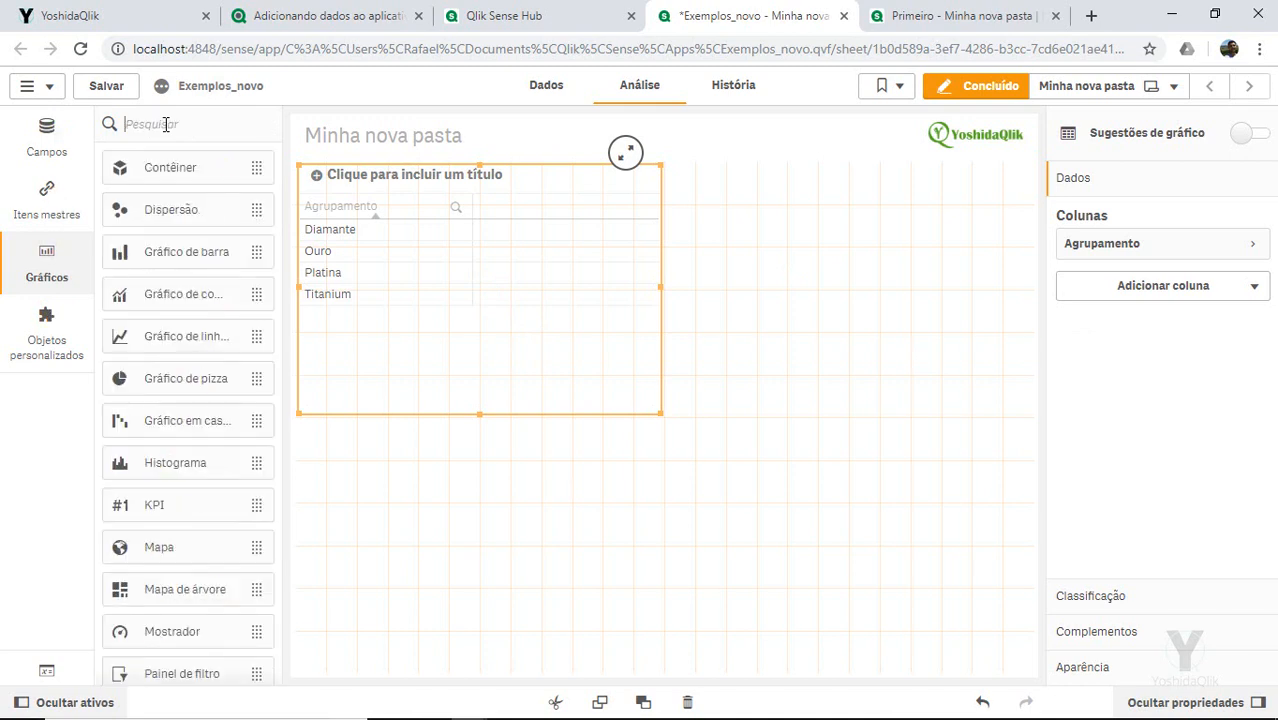
pyautogui.write('valo')
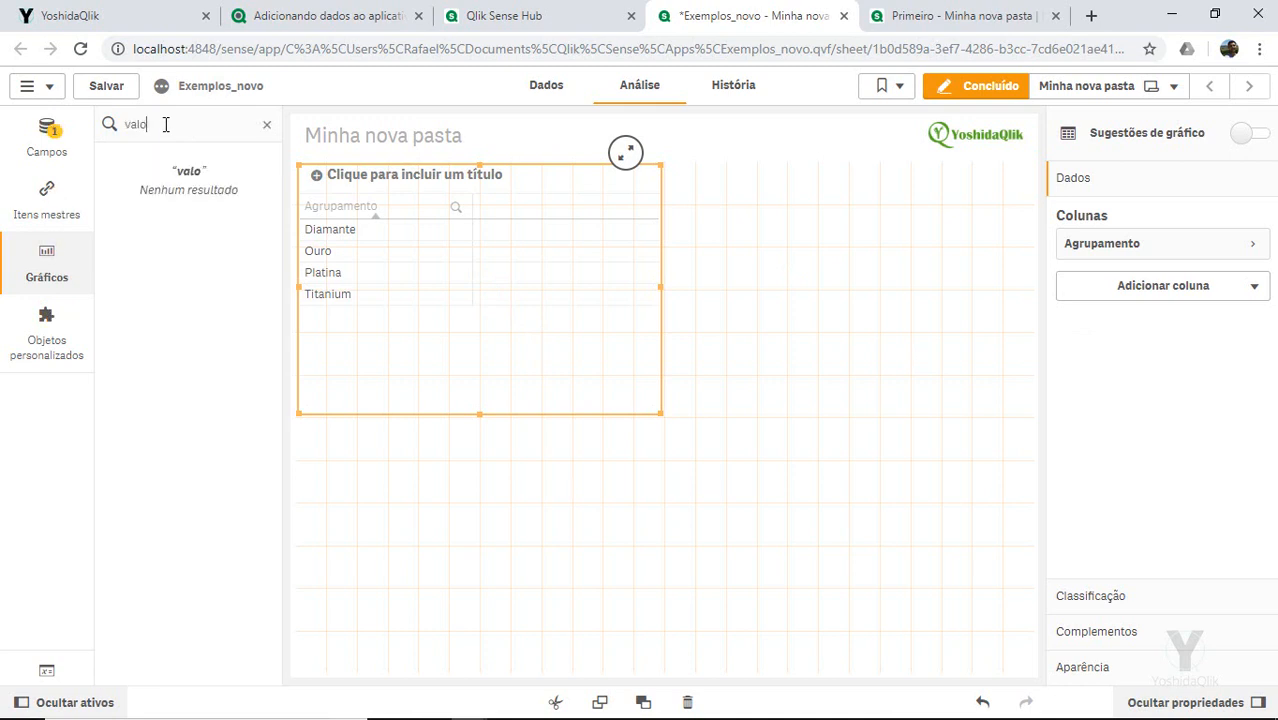
pyautogui.click(72, 262)
pyautogui.click(52, 280)
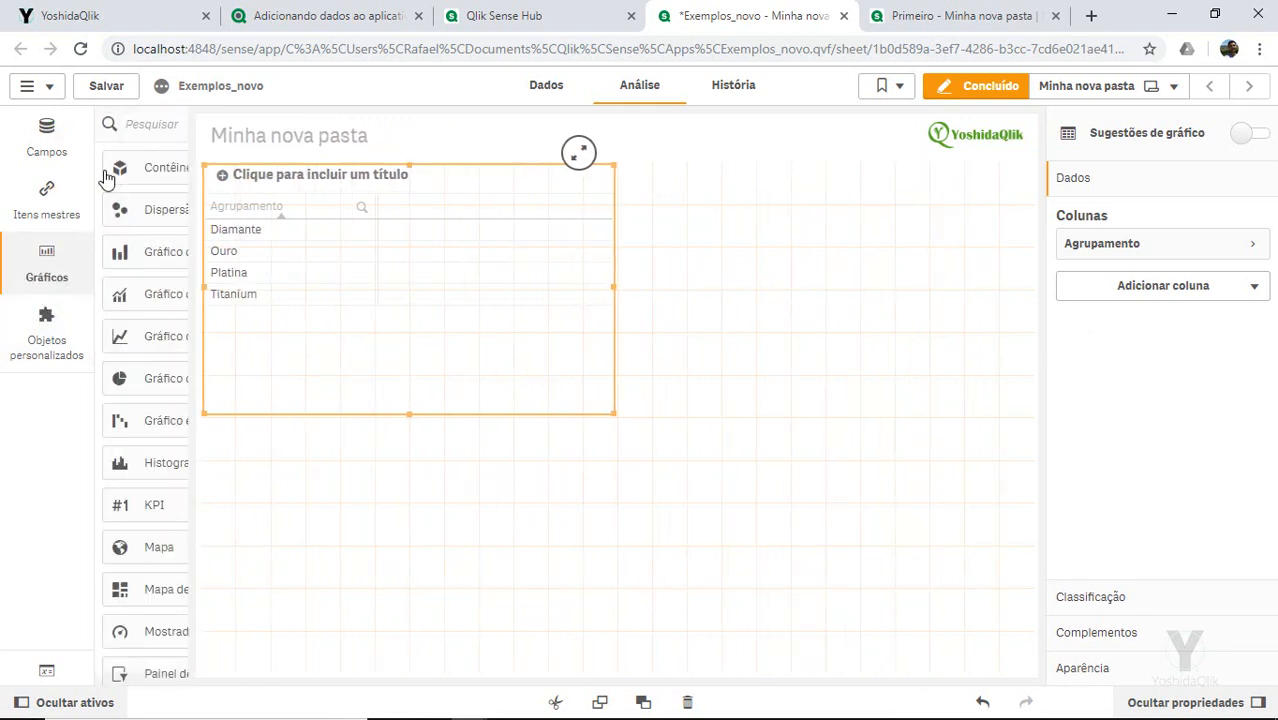
# Step: Place two KPI charts side by side in the lower half of the sheet, beneath the table
pyautogui.write('kpi')
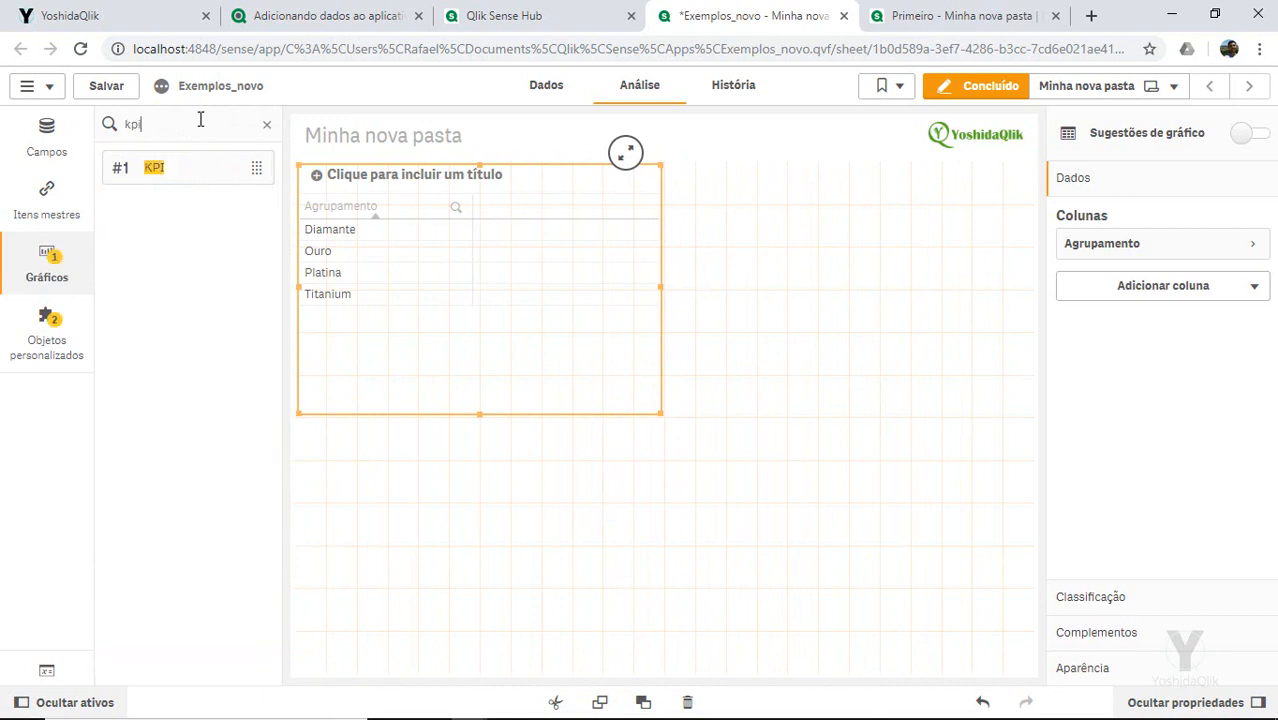
pyautogui.moveTo(182, 172); pyautogui.dragTo(856, 271)
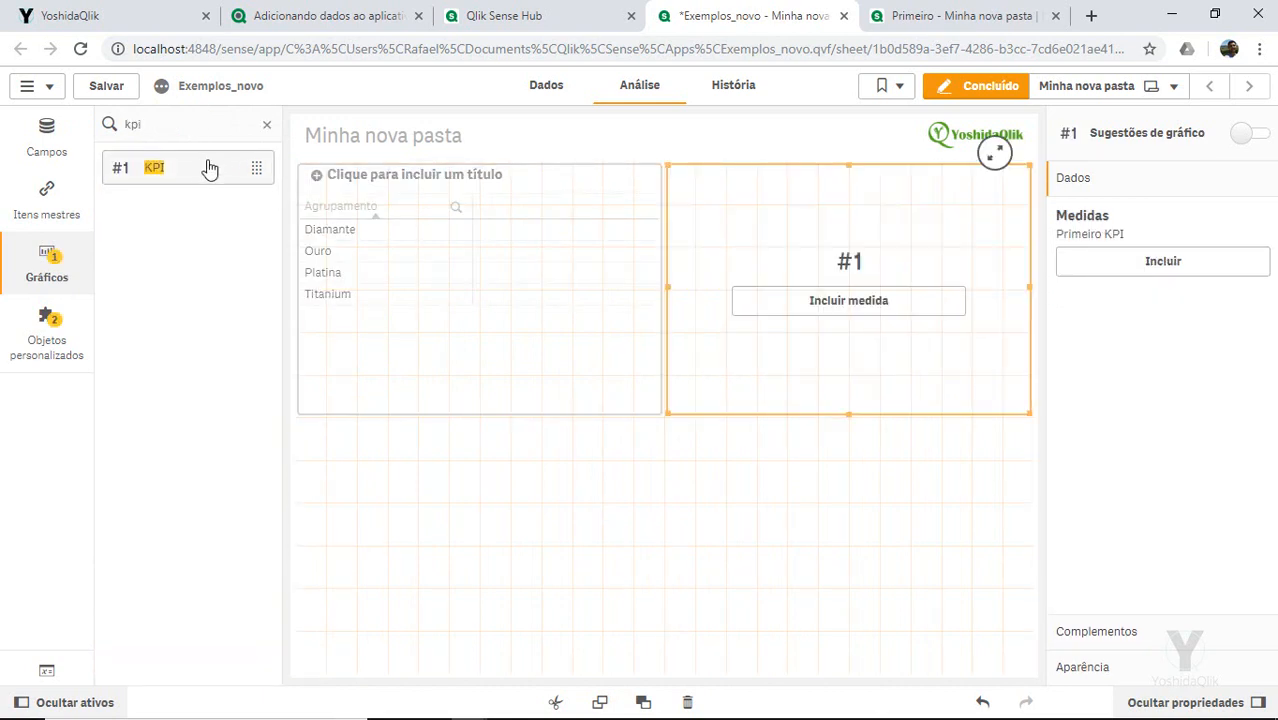
pyautogui.moveTo(210, 168); pyautogui.dragTo(430, 510)
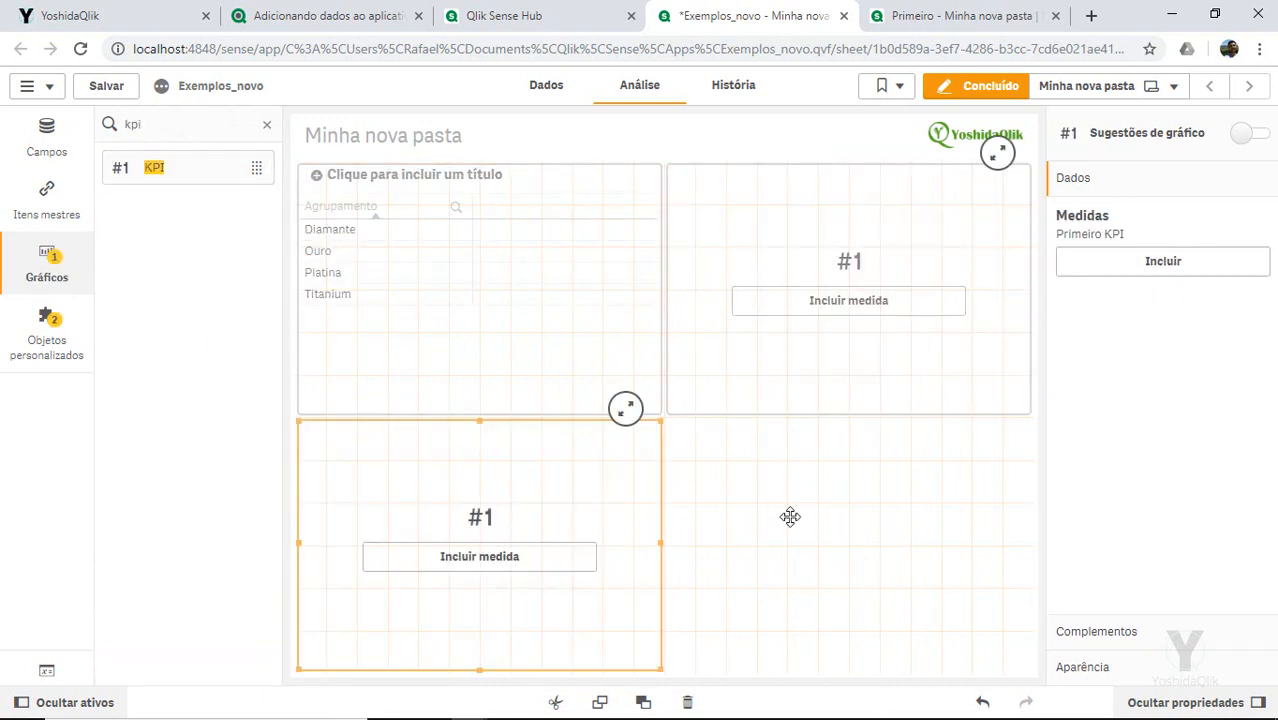
pyautogui.moveTo(790, 516); pyautogui.dragTo(790, 537)
# Step: Add the measure Sum(Valor_2) as a column of the Agrupamento table and finish editing the sheet
pyautogui.click(478, 304)
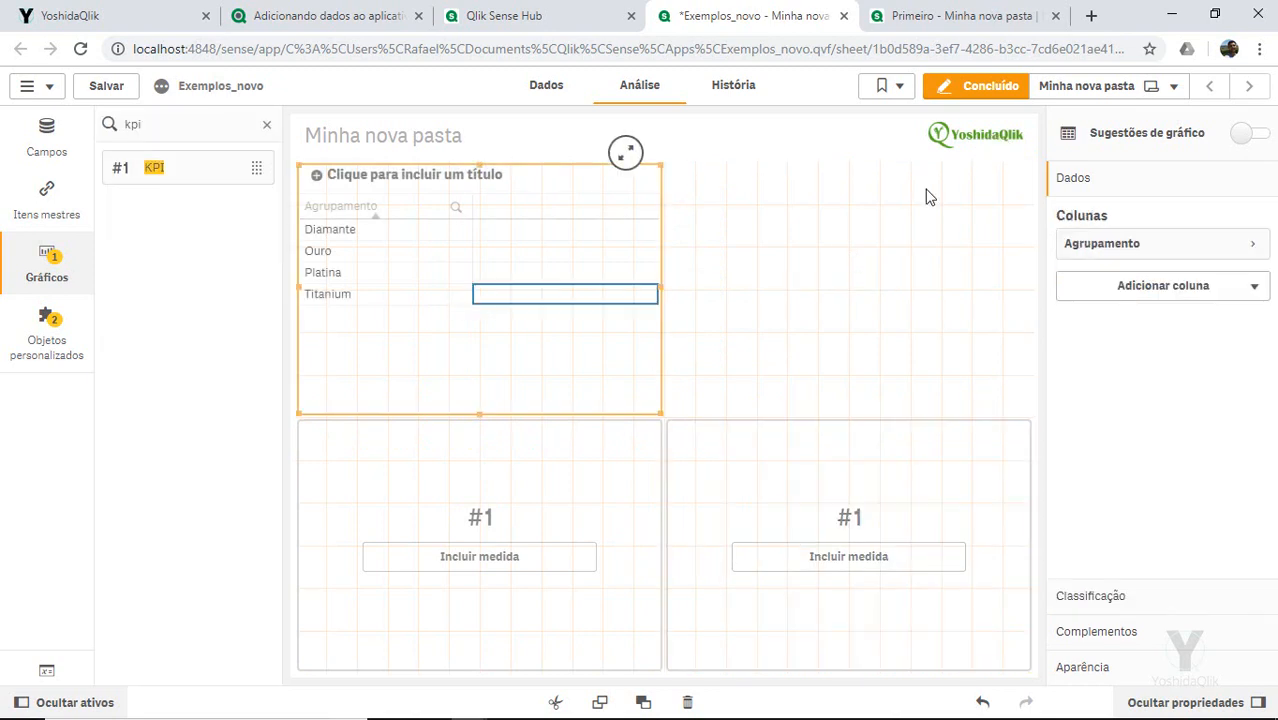
pyautogui.click(1103, 292)
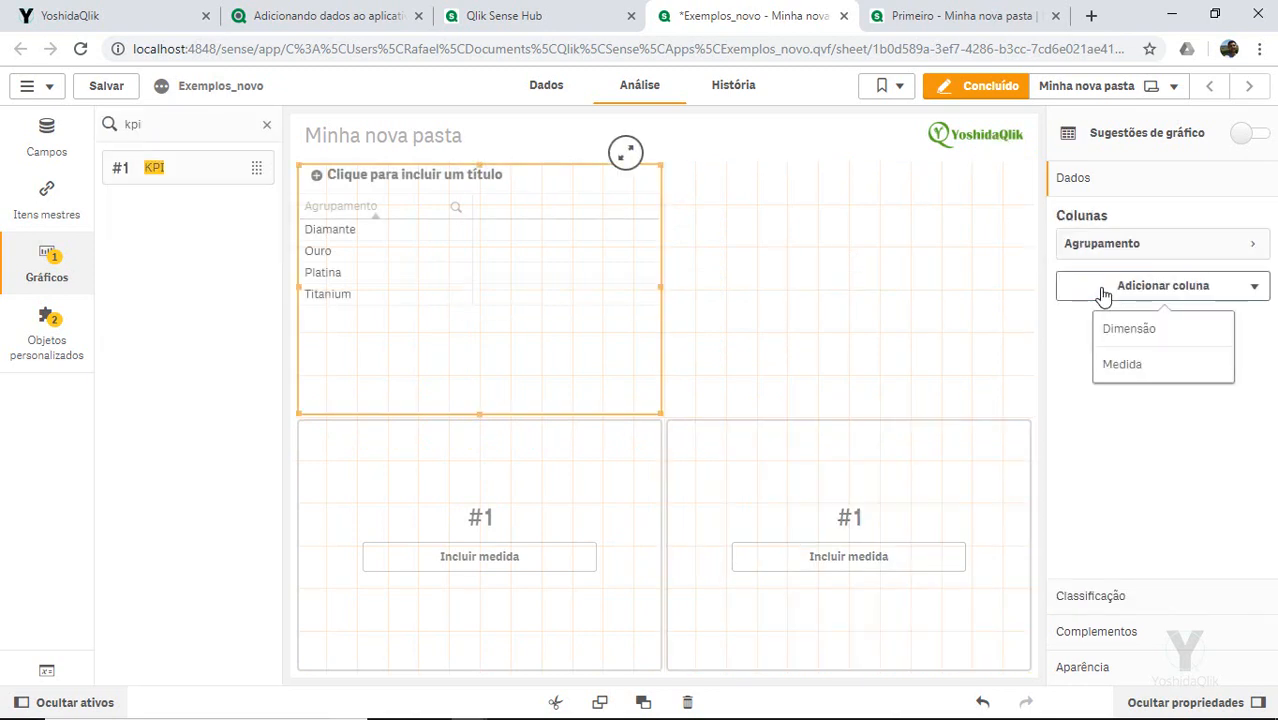
pyautogui.click(1141, 376)
pyautogui.write('valo')
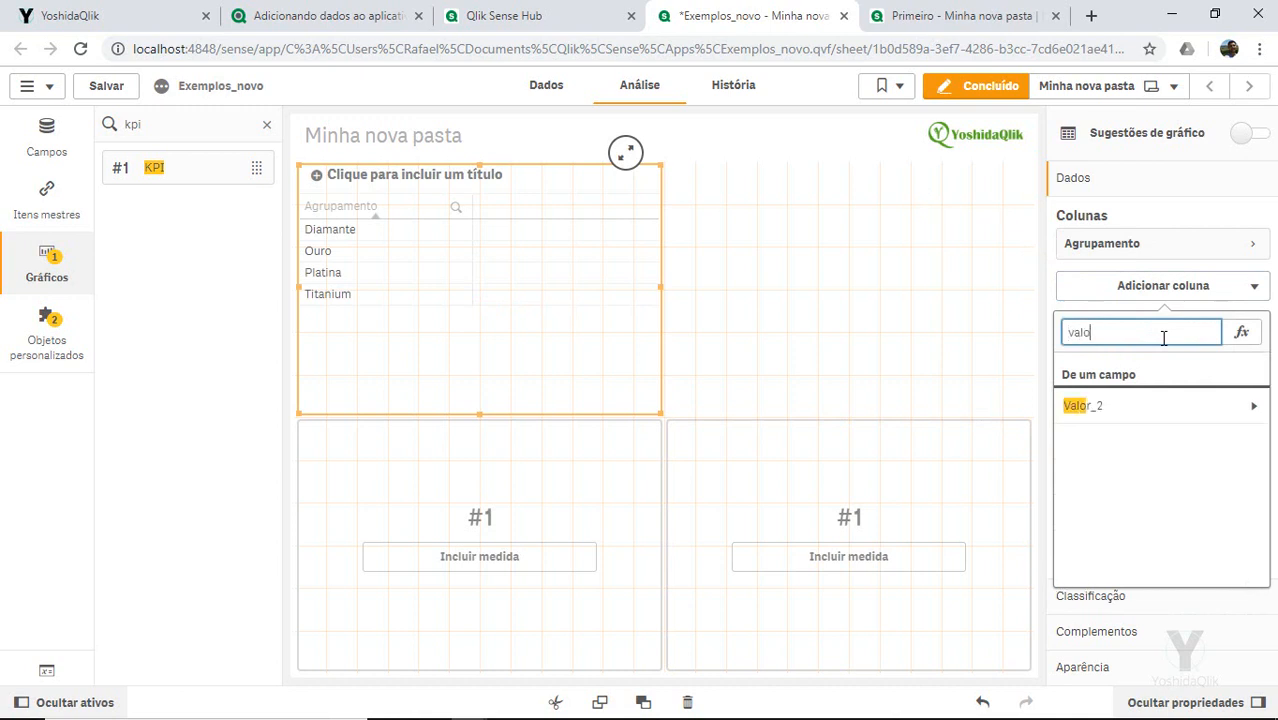
pyautogui.click(1118, 408)
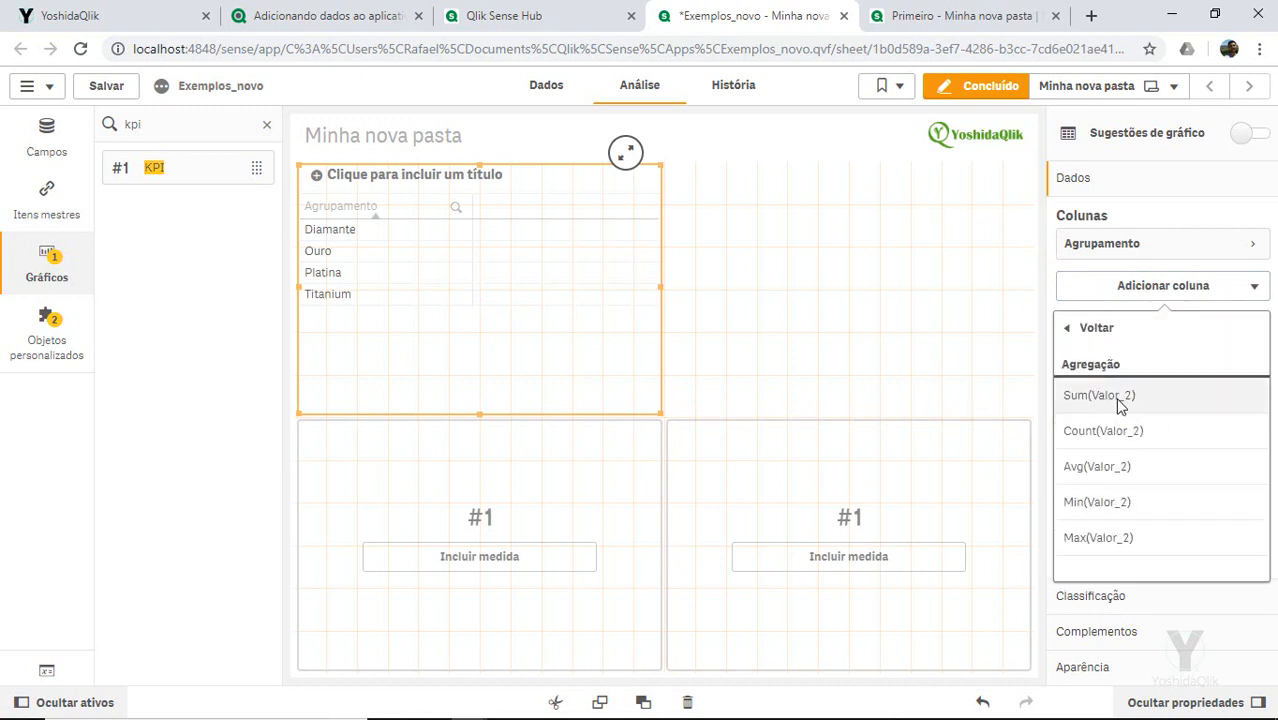
pyautogui.click(1099, 395)
pyautogui.click(978, 86)
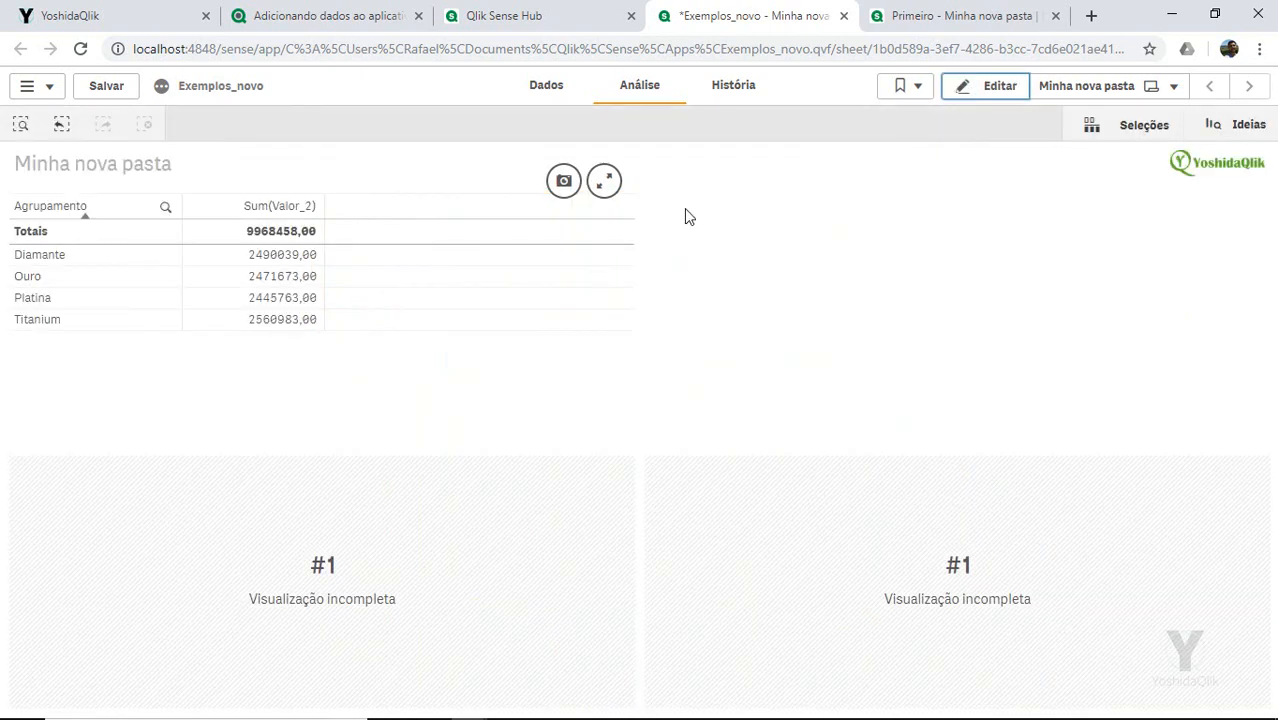
# Step: Set the number format of the table's Sum(Valor_2) column to Número and return the sheet to analysis view
pyautogui.click(994, 90)
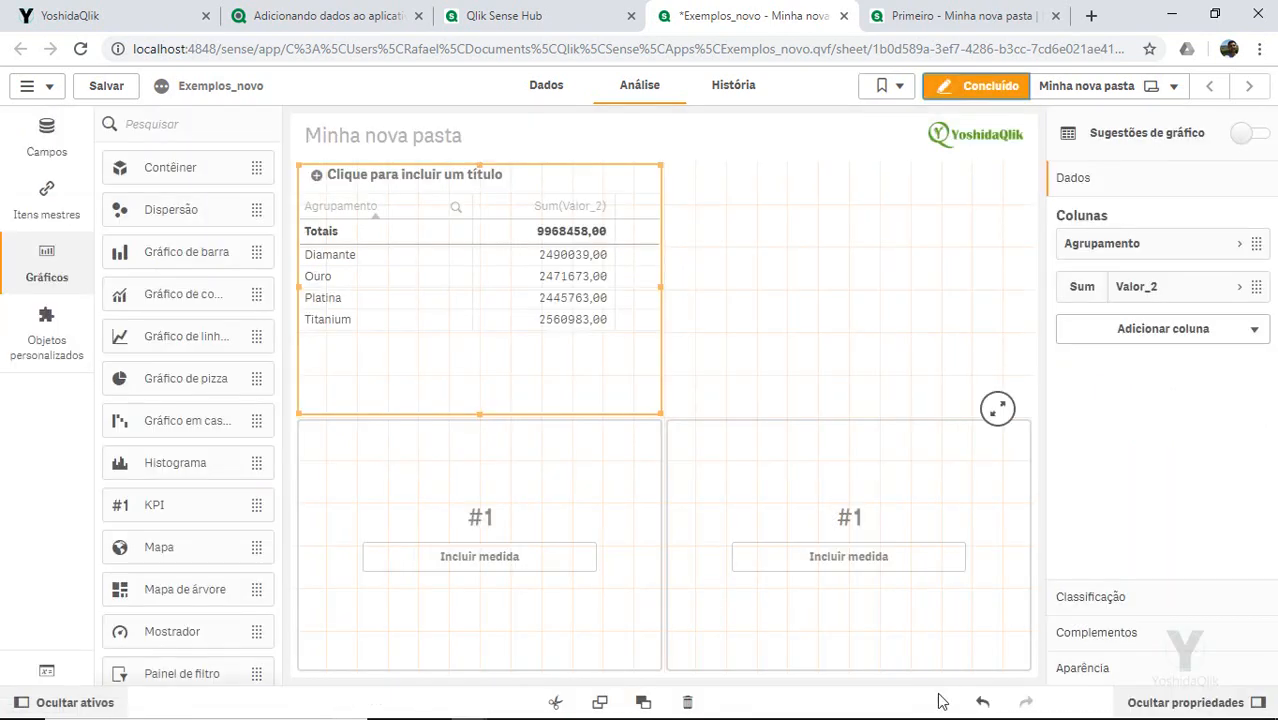
pyautogui.click(1100, 604)
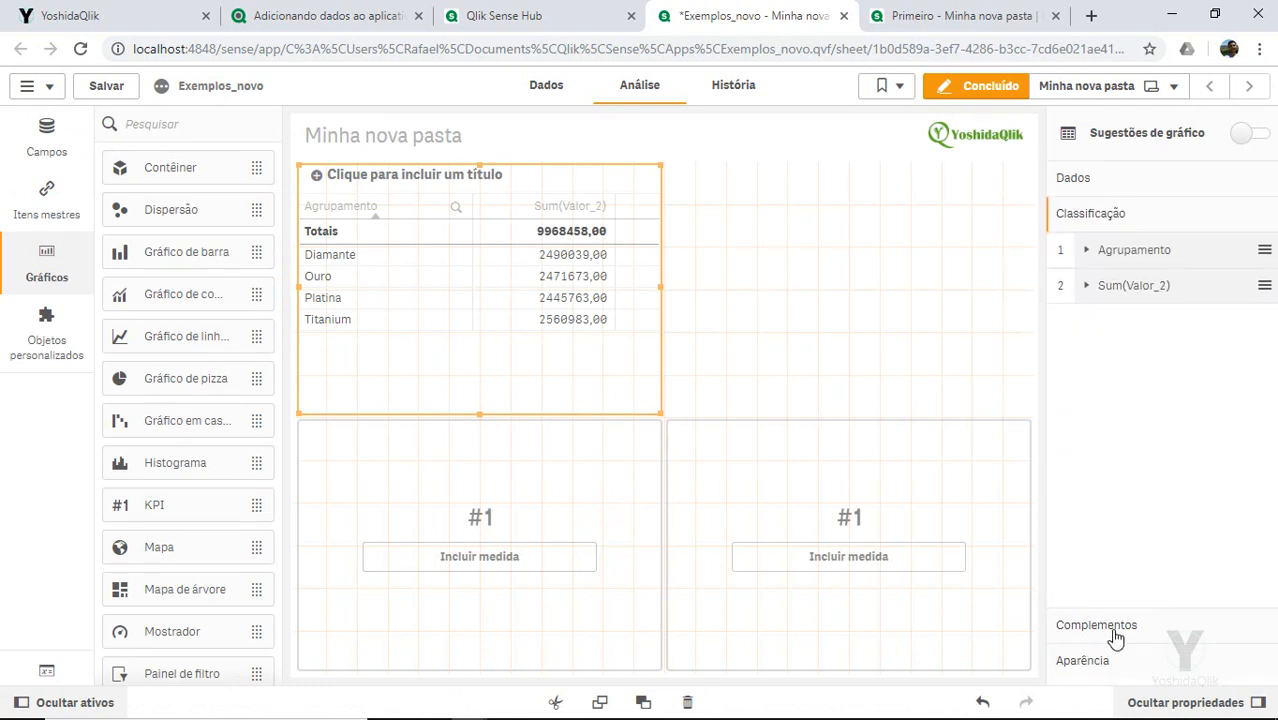
pyautogui.click(1093, 178)
pyautogui.click(1171, 288)
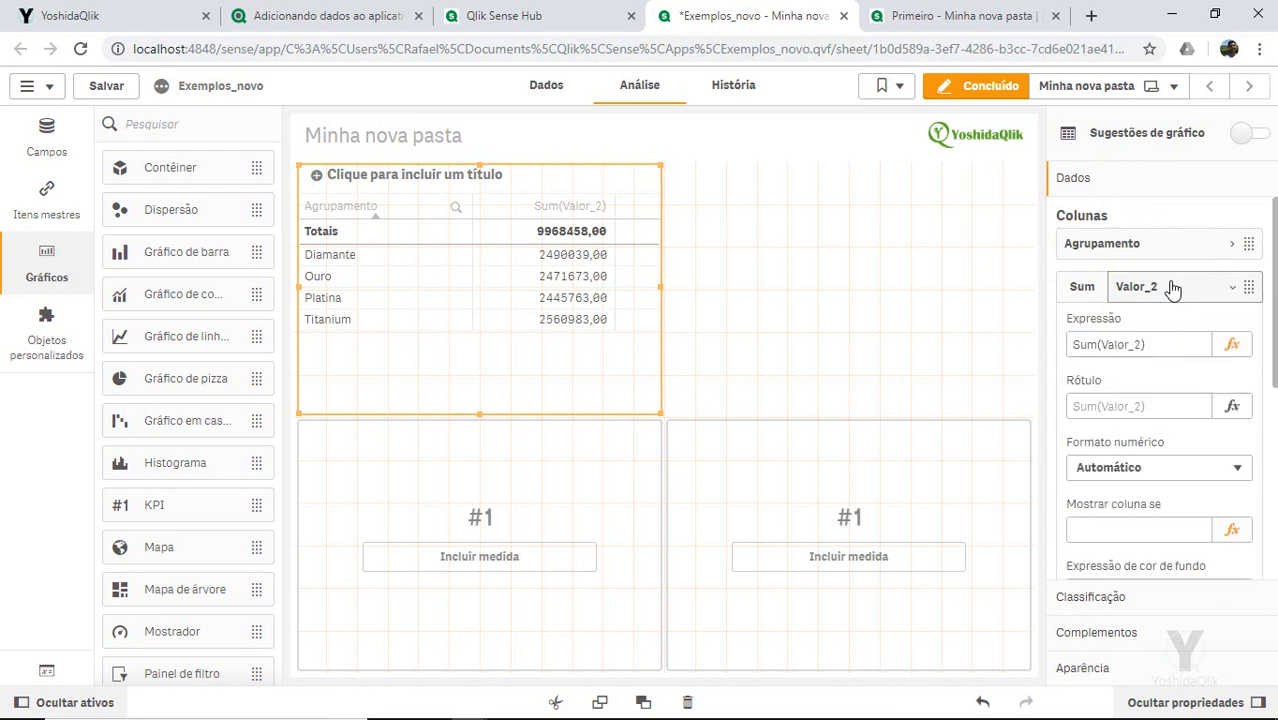
pyautogui.click(1134, 467)
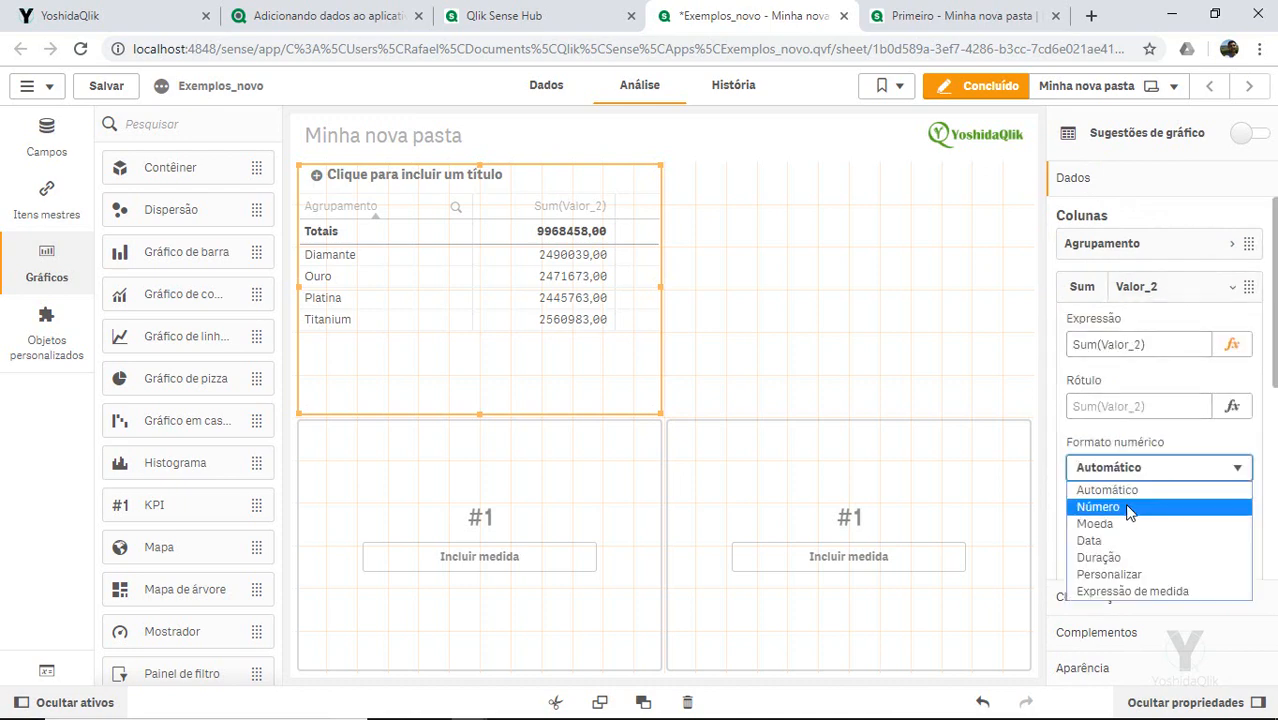
pyautogui.click(1098, 507)
pyautogui.click(985, 86)
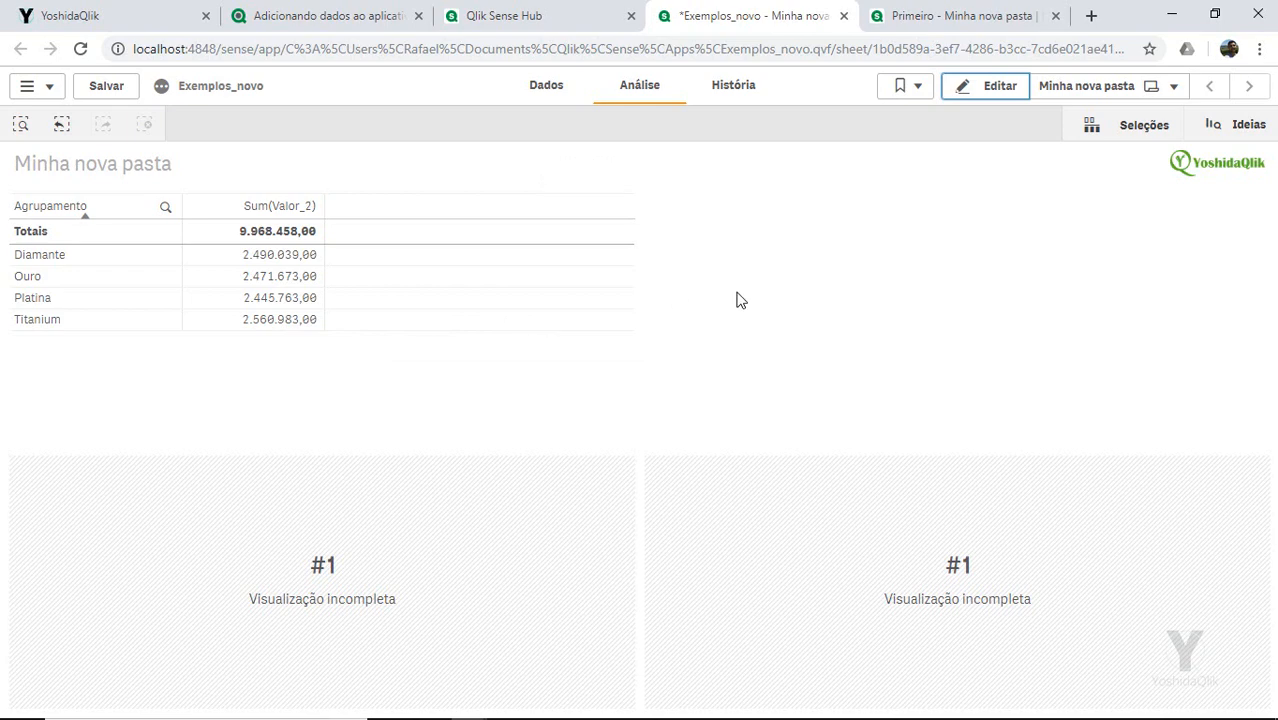
# Step: Reopen the sheet for editing and give the KPI directly below the table the measure Avg(Valor_2)
pyautogui.click(970, 86)
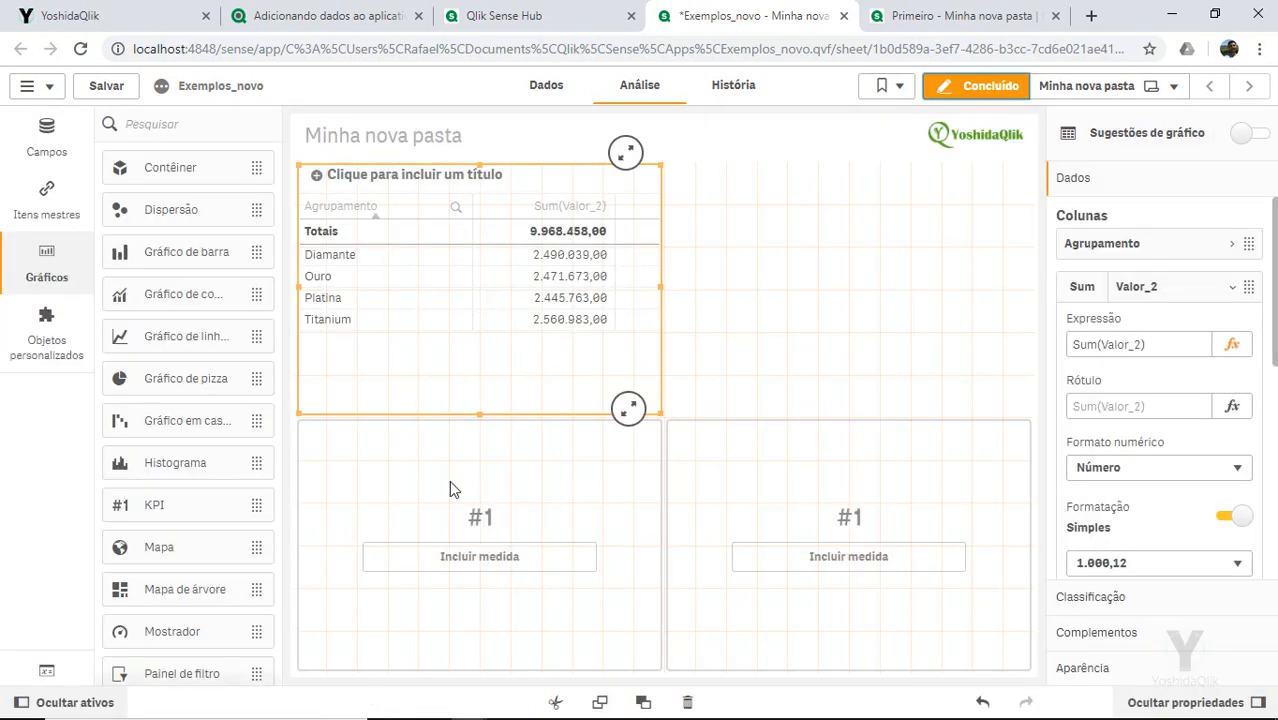
pyautogui.click(521, 481)
pyautogui.click(485, 562)
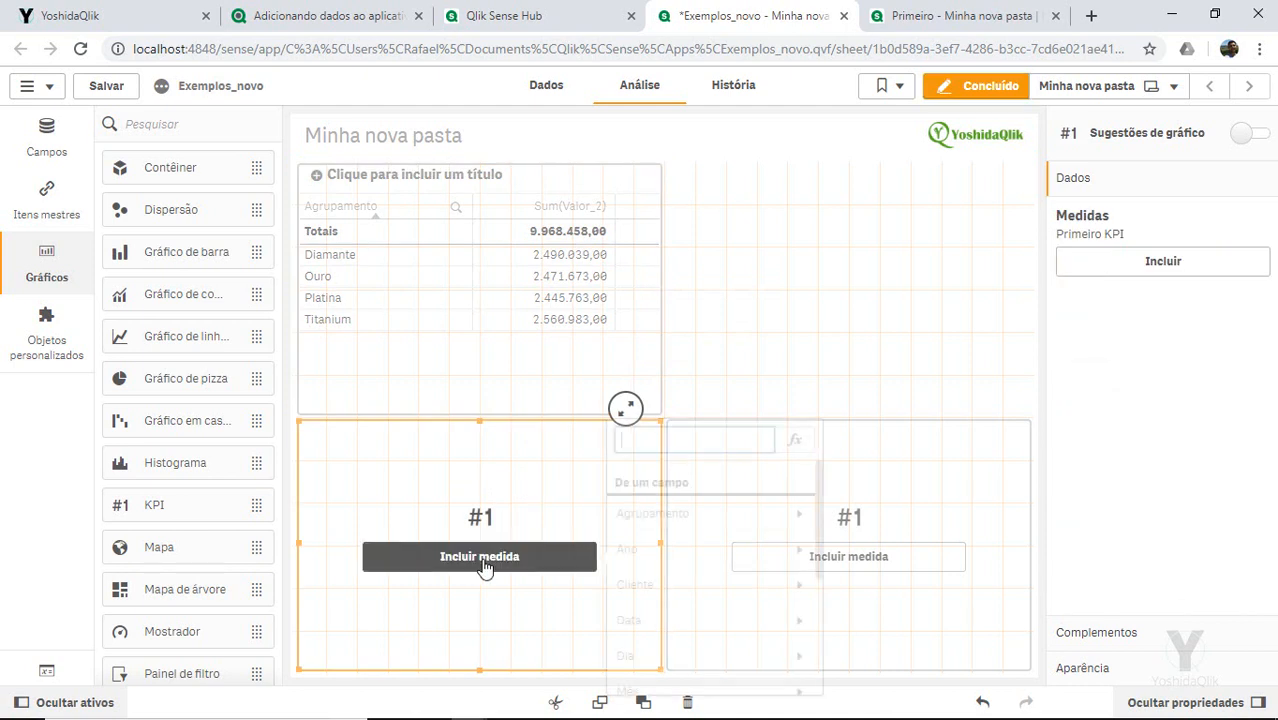
pyautogui.write('valor')
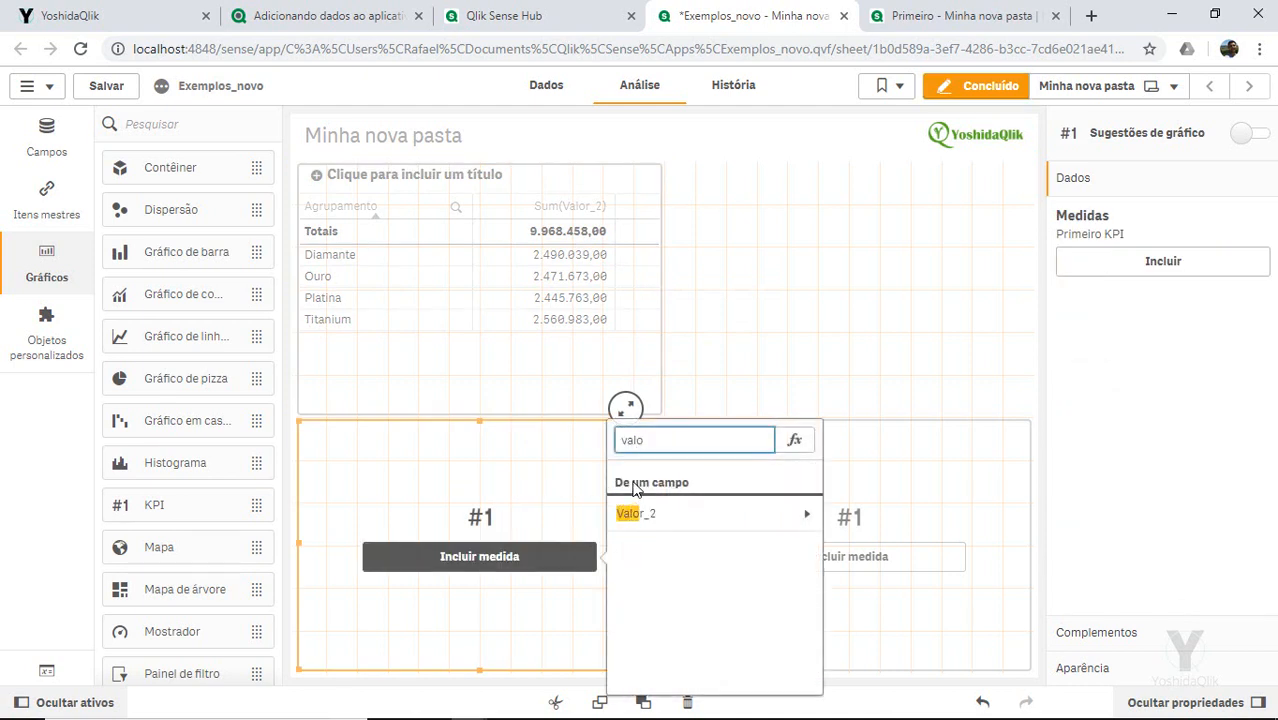
pyautogui.click(646, 513)
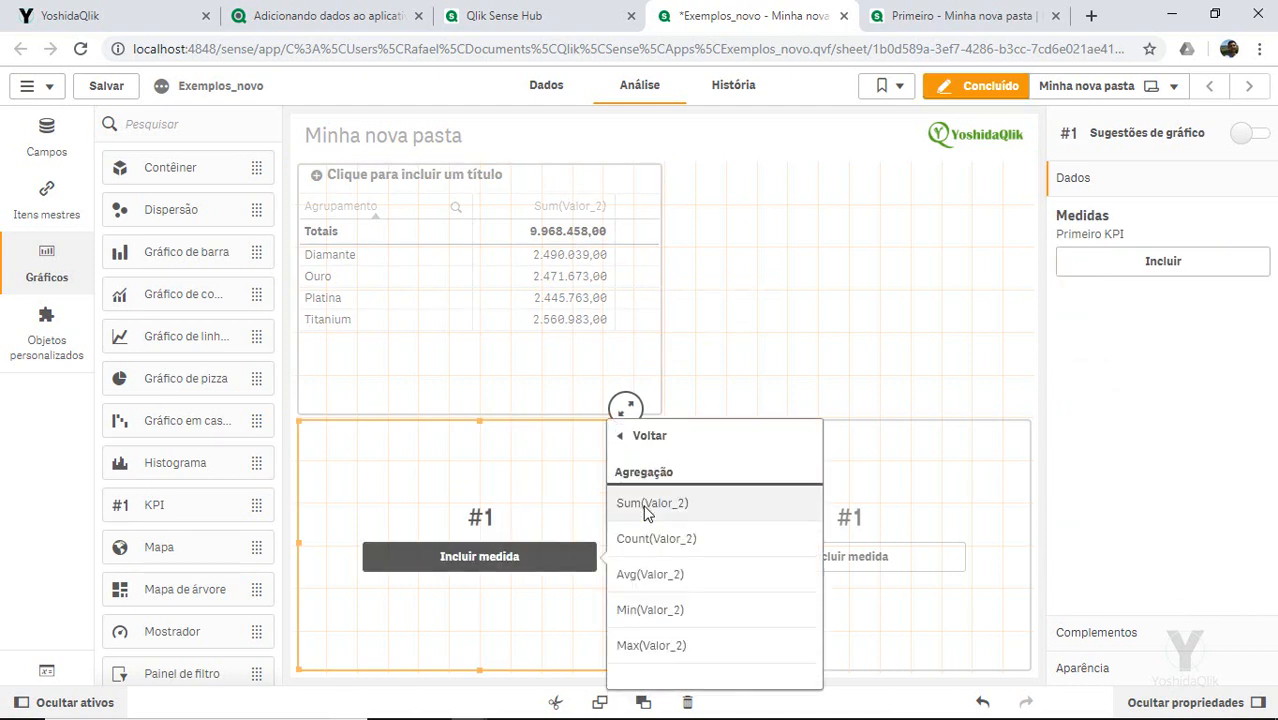
pyautogui.click(696, 576)
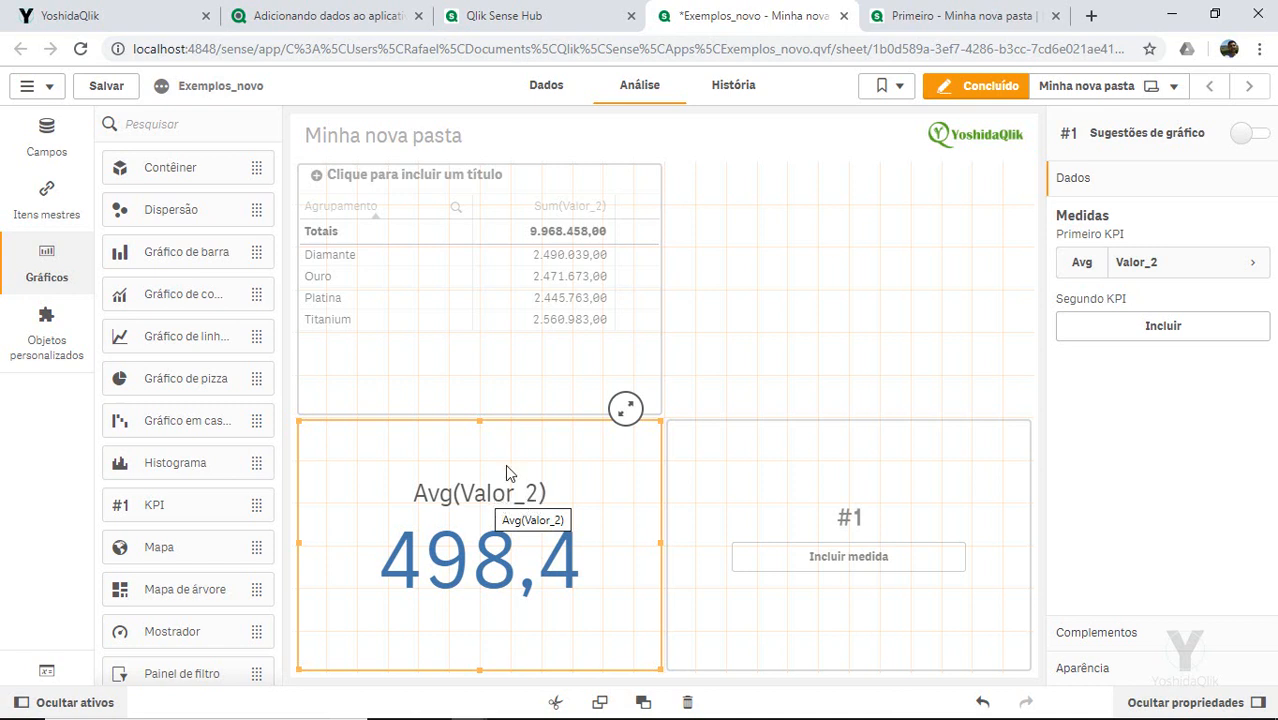
# Step: Open the expression editor for the empty KPI's measure and enter an AVG() function split over separate lines
pyautogui.click(569, 259)
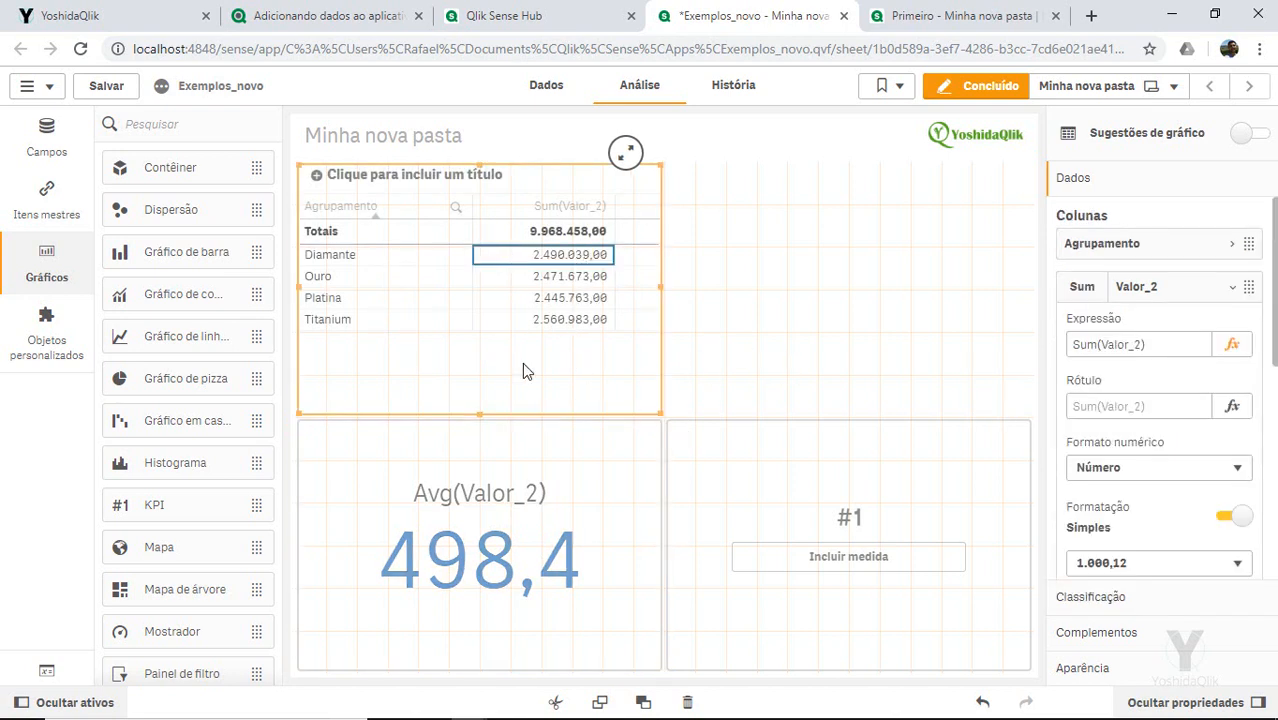
pyautogui.click(879, 560)
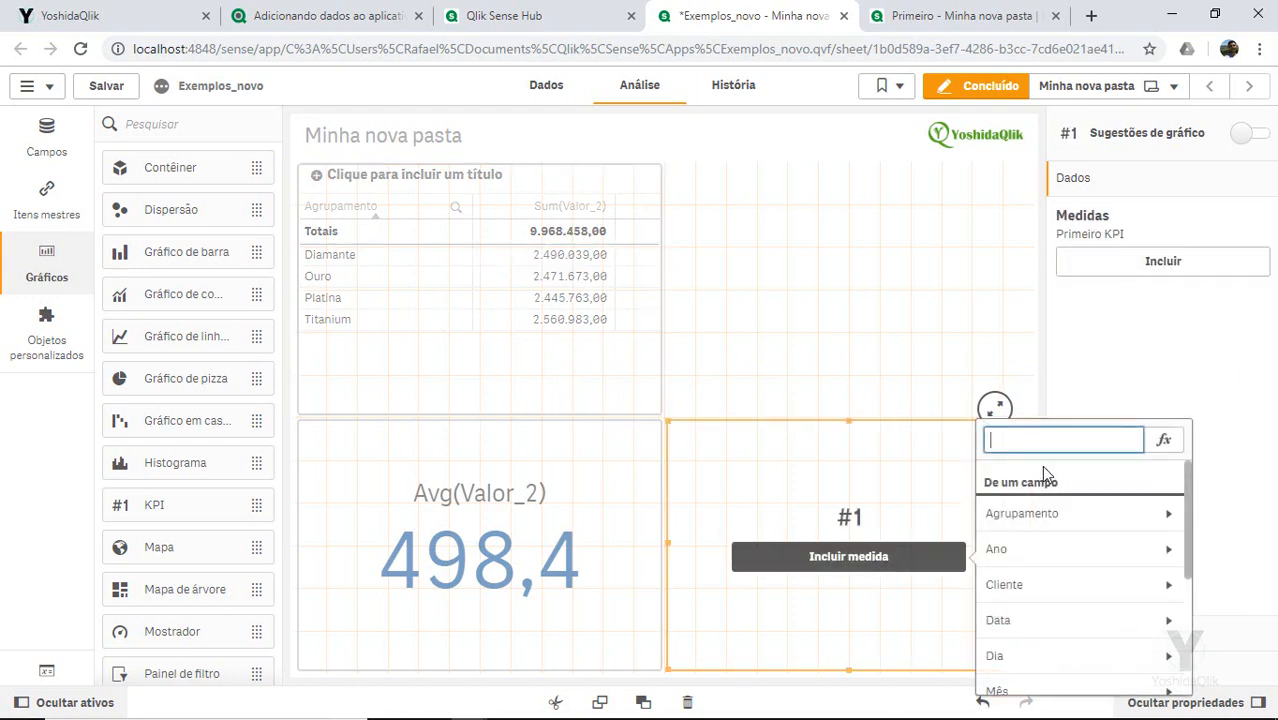
pyautogui.click(1160, 444)
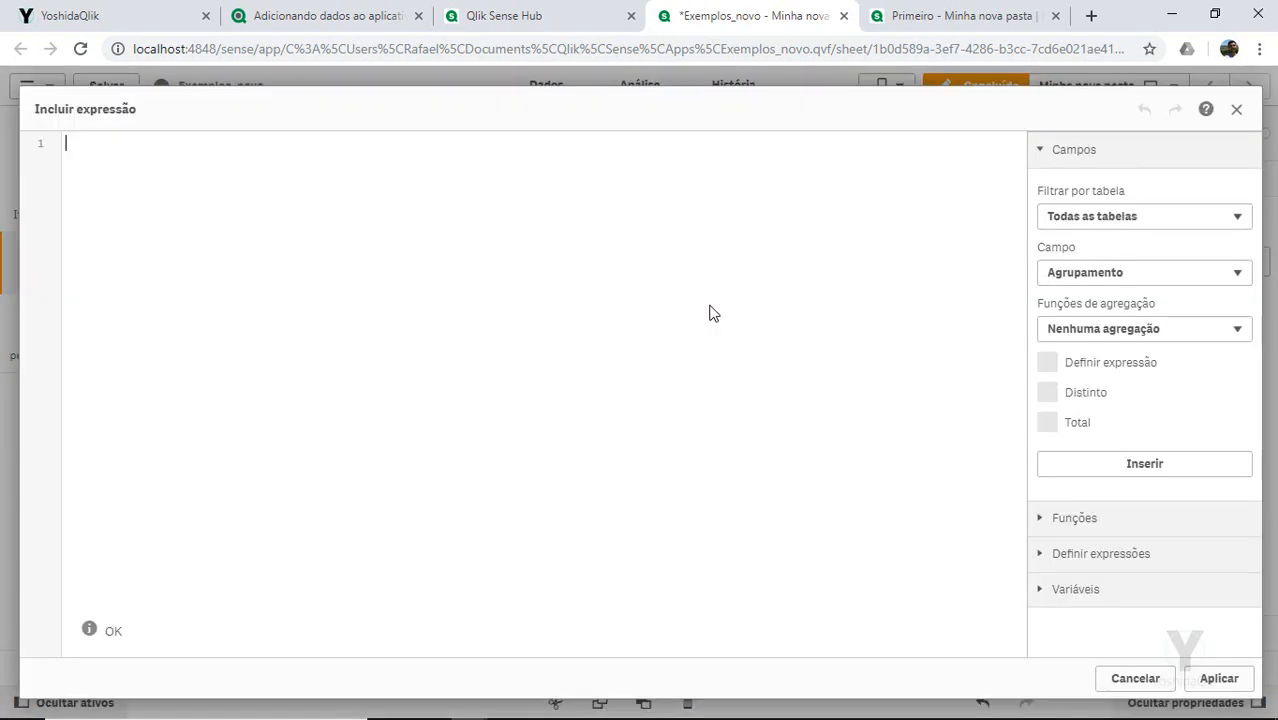
pyautogui.write('AG')
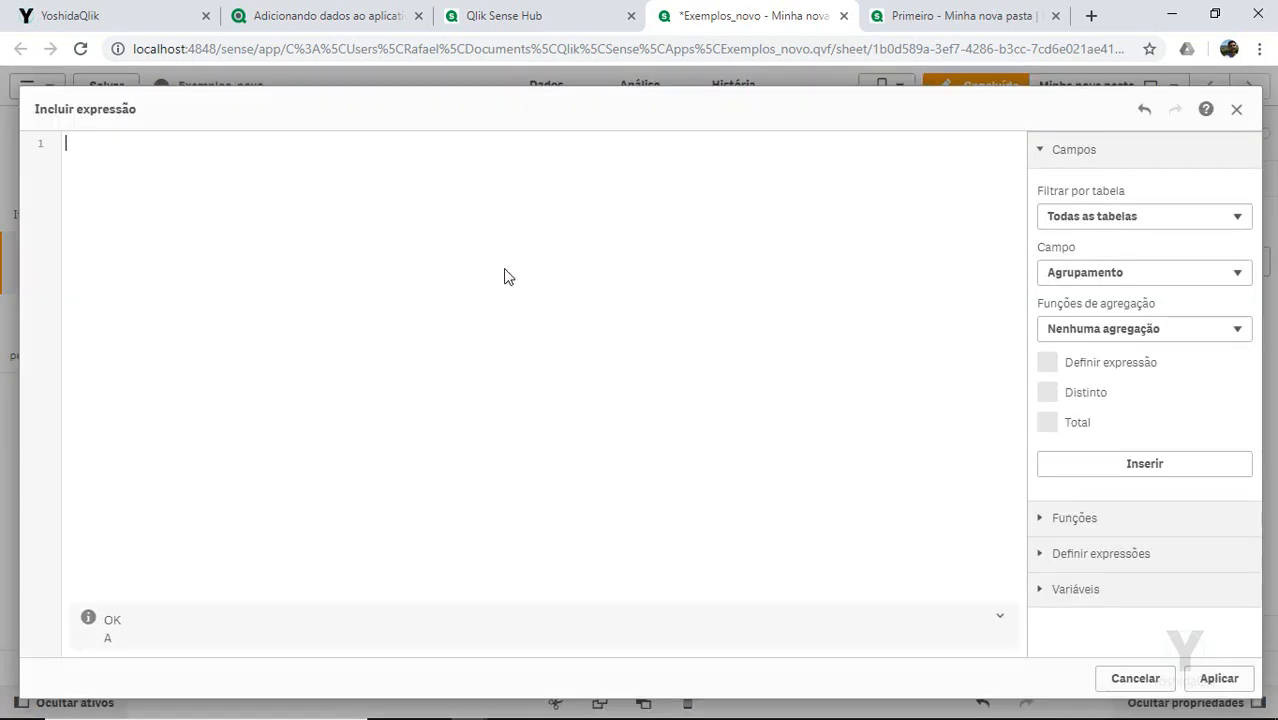
pyautogui.write('AVG')
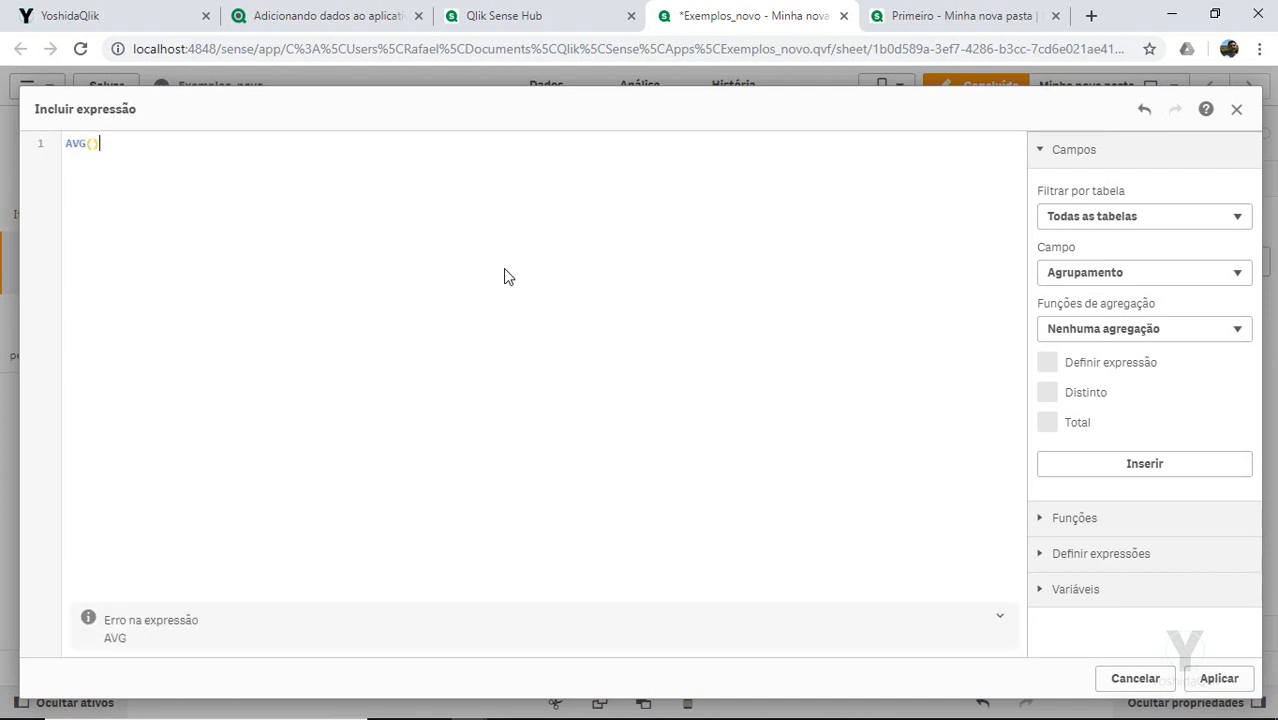
pyautogui.write('()')
pyautogui.press('Left')
pyautogui.press('Return')
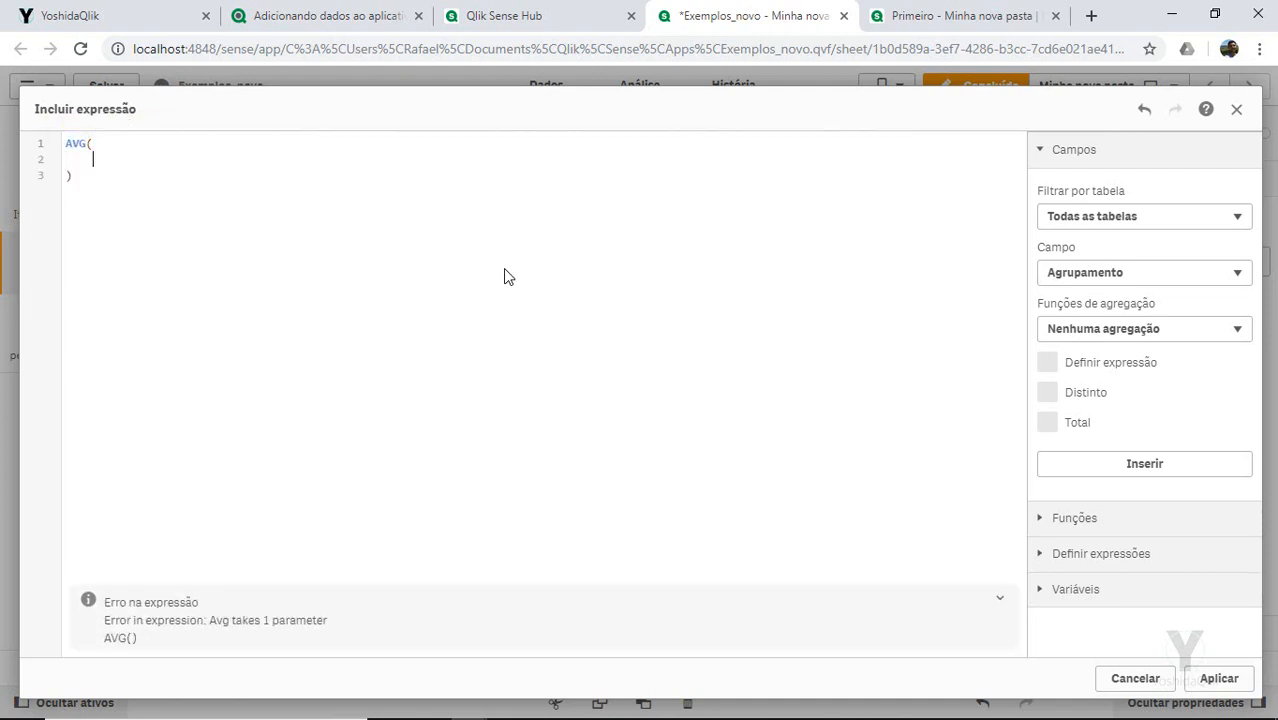
# Step: Nest an AGGR() function inside AVG, with Agrupamento as its grouping dimension
pyautogui.write('AGGR')
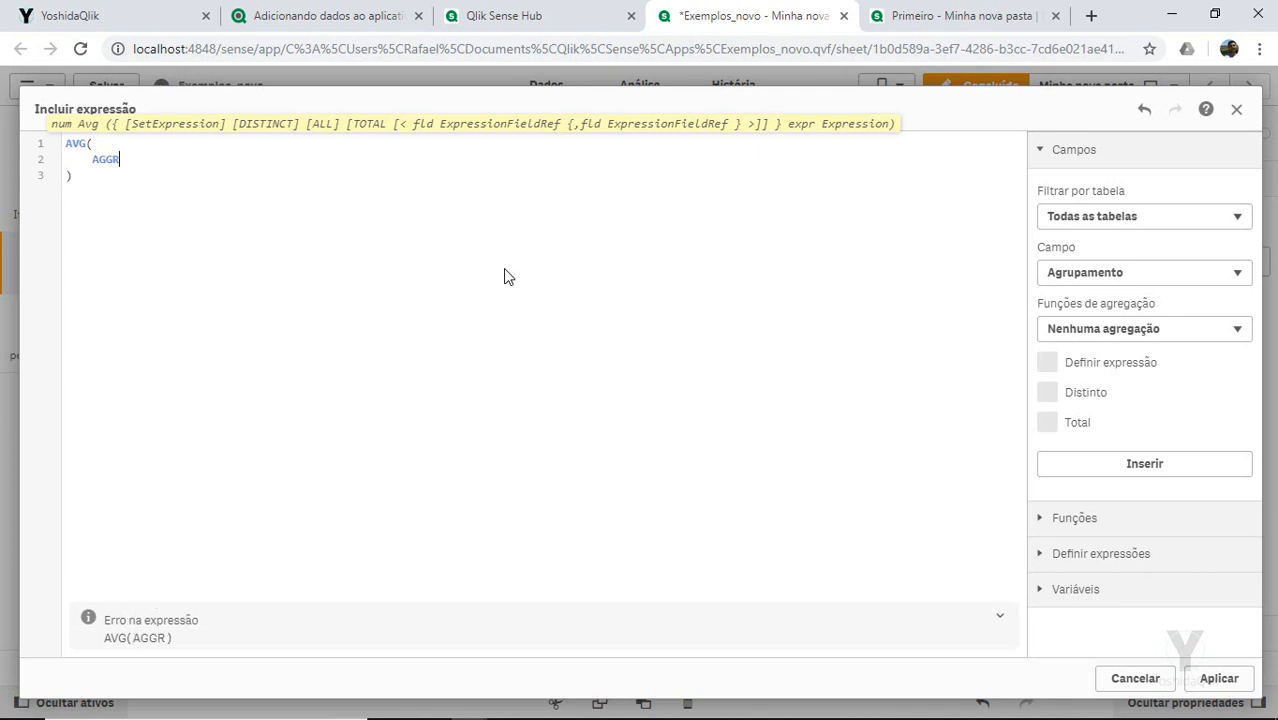
pyautogui.write('(     )')
pyautogui.press('Left')
pyautogui.press('Return')
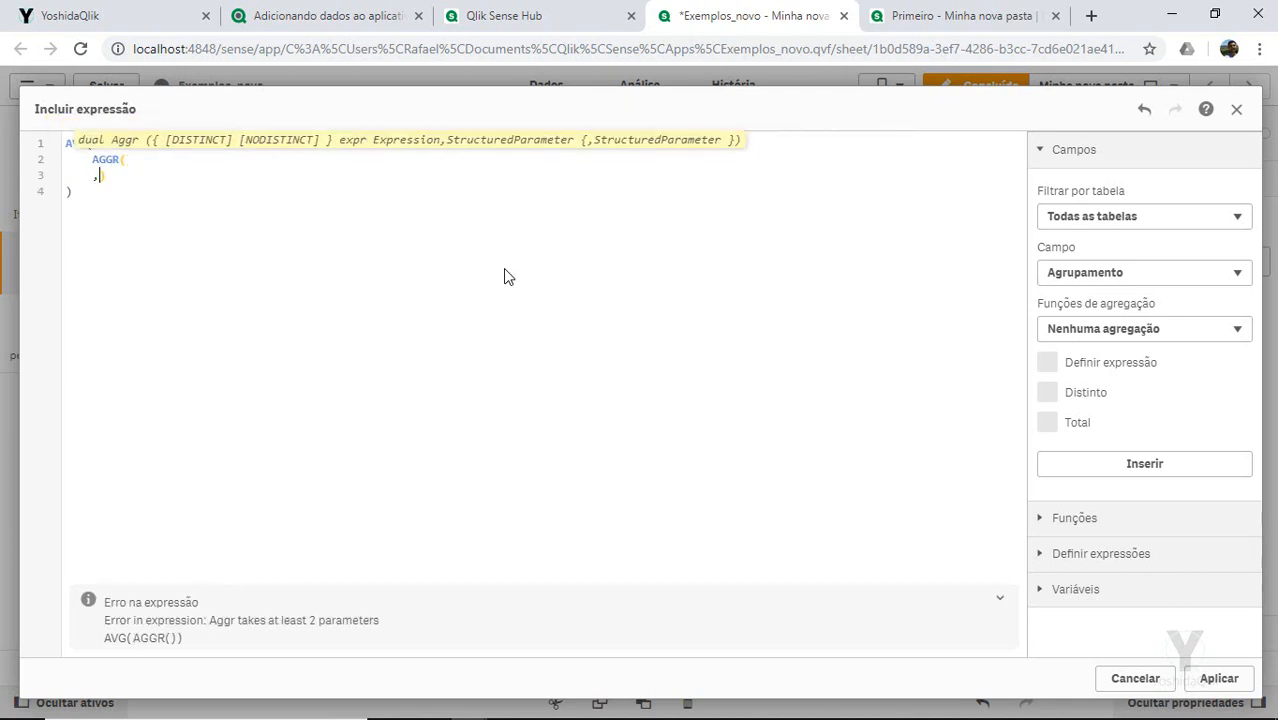
pyautogui.write(',agr')
pyautogui.press('Return')
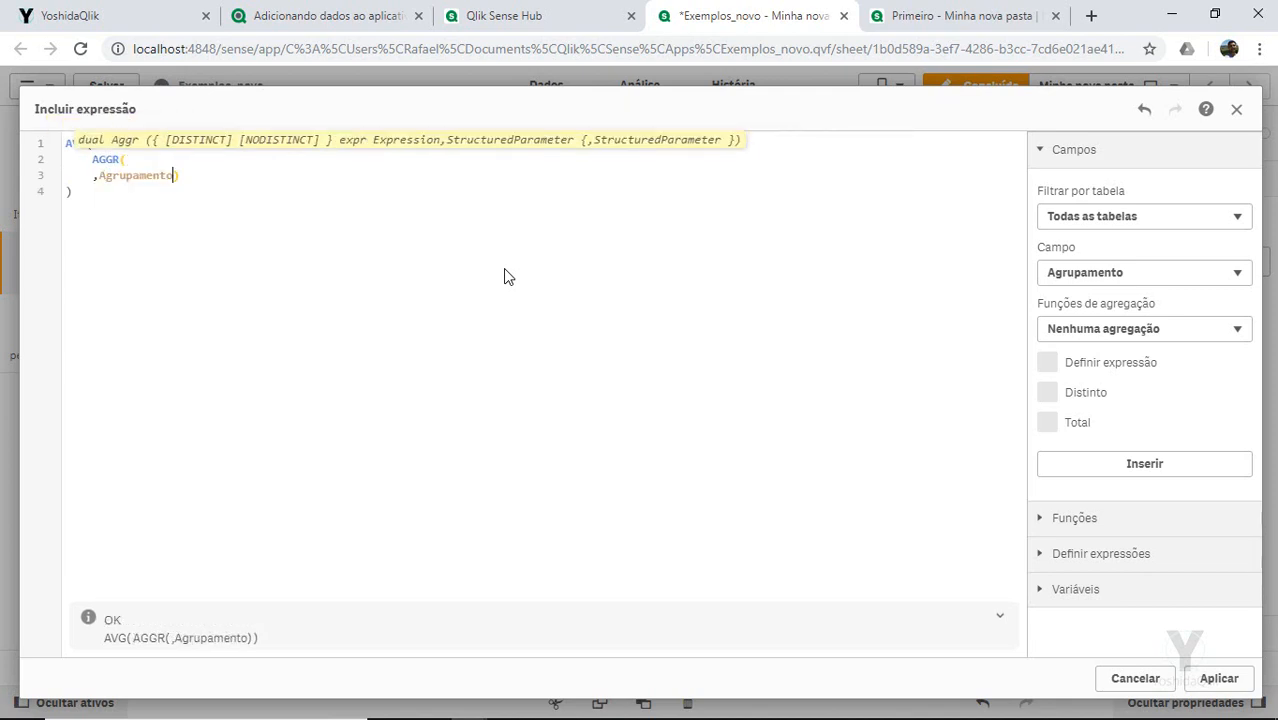
# Step: Insert sum(Valor_2) as the expression that AGGR aggregates, on its own line before Agrupamento
pyautogui.press('Return')
pyautogui.write('sum')
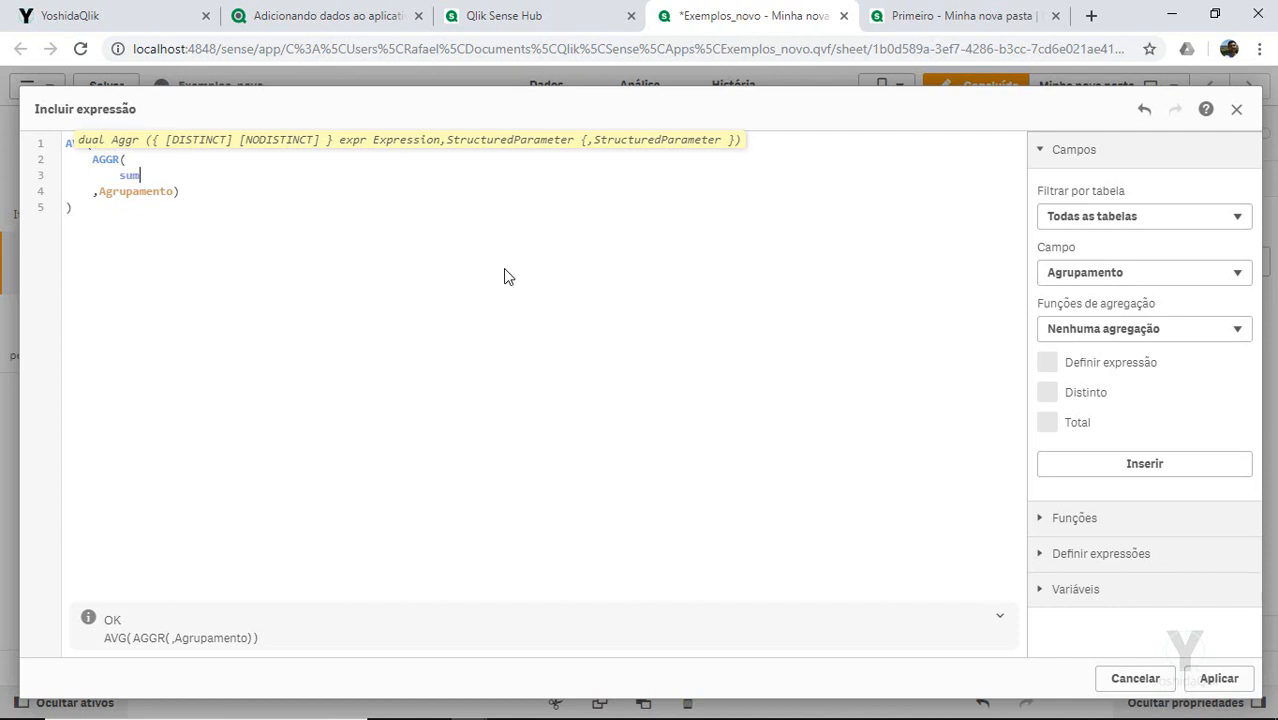
pyautogui.write('(va')
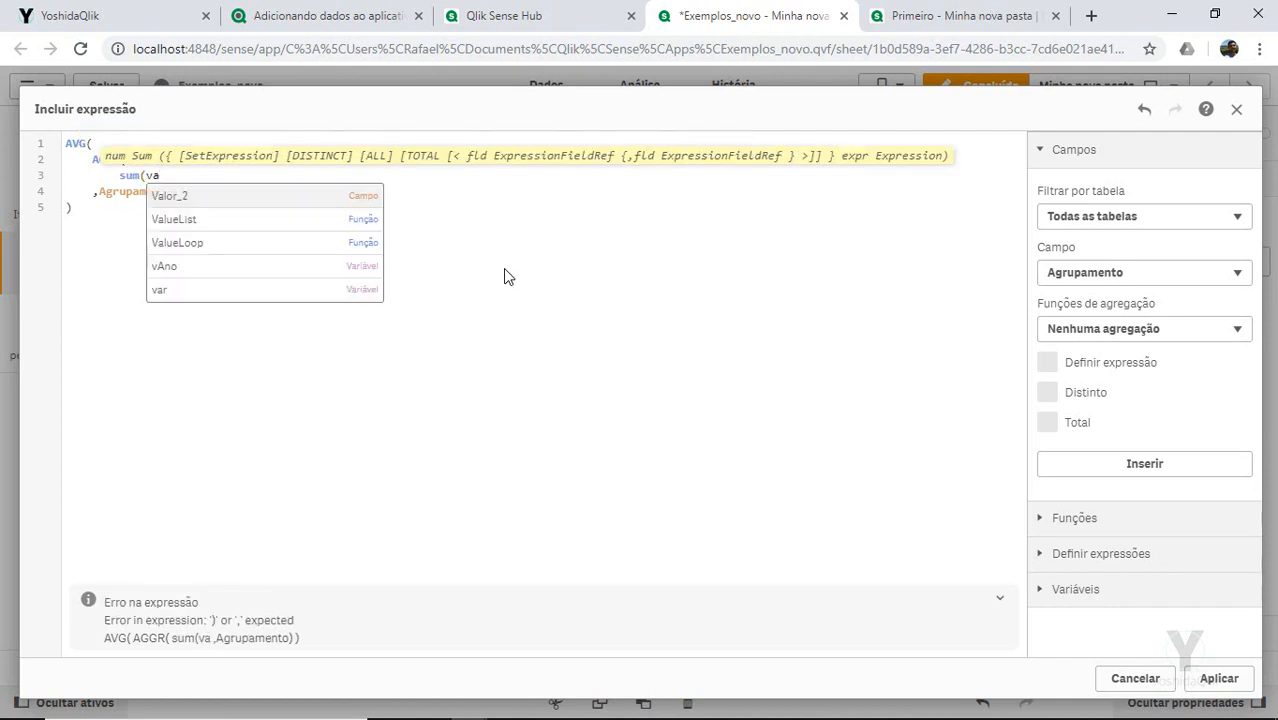
pyautogui.press('Return')
pyautogui.write(')')
pyautogui.click(310, 284)
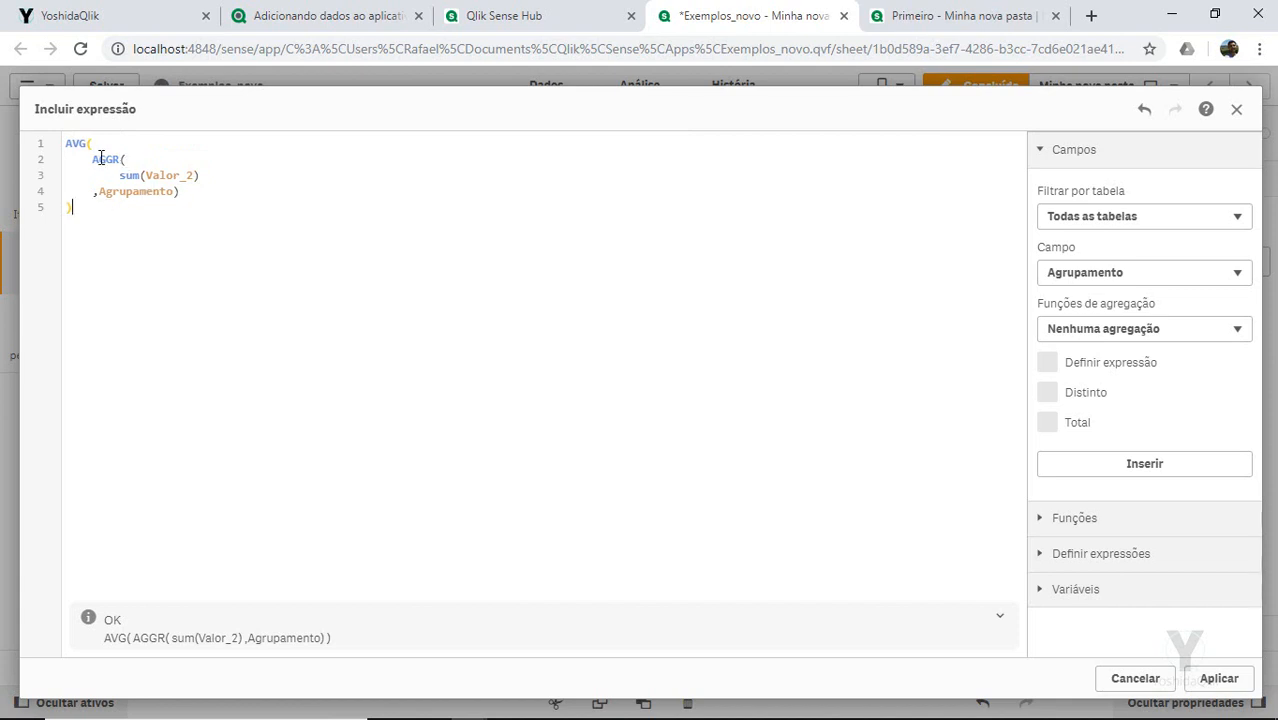
# Step: Review the inner sum and the grouping field, apply the expression to the KPI and finish editing the sheet
pyautogui.moveTo(118, 175); pyautogui.dragTo(211, 176)
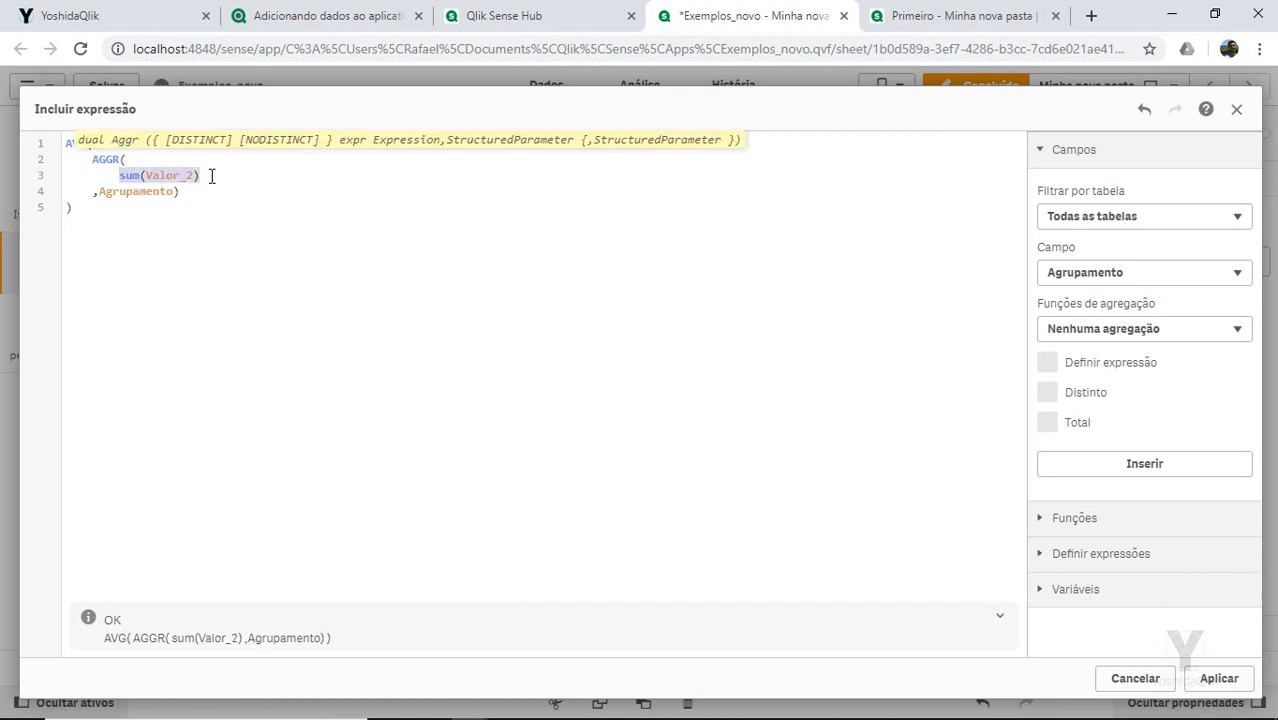
pyautogui.doubleClick(137, 190)
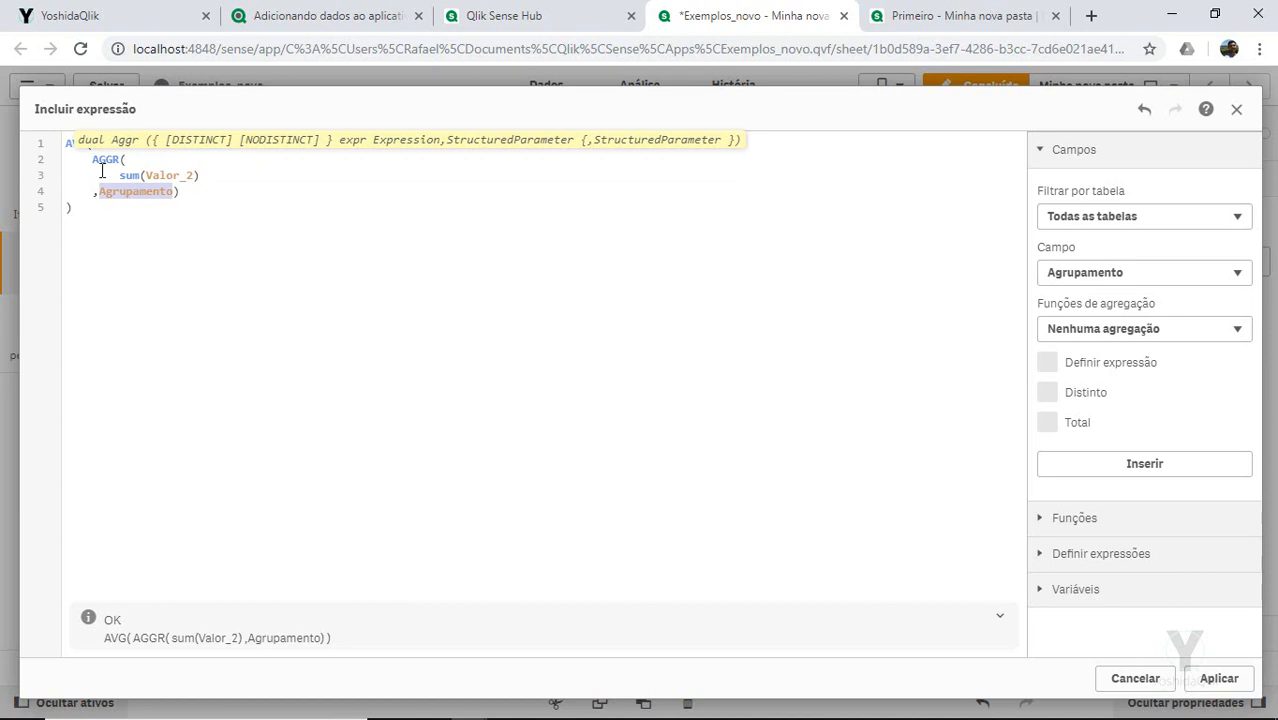
pyautogui.click(101, 171)
pyautogui.moveTo(118, 177); pyautogui.dragTo(203, 176)
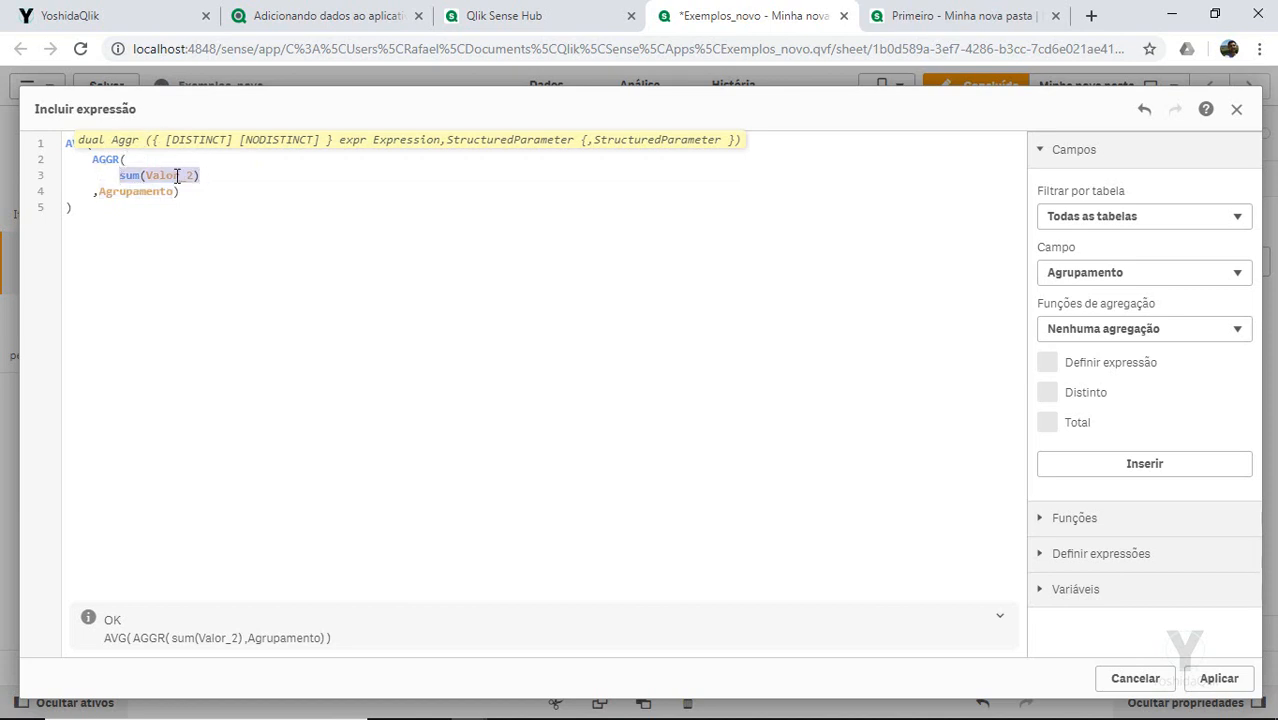
pyautogui.click(73, 171)
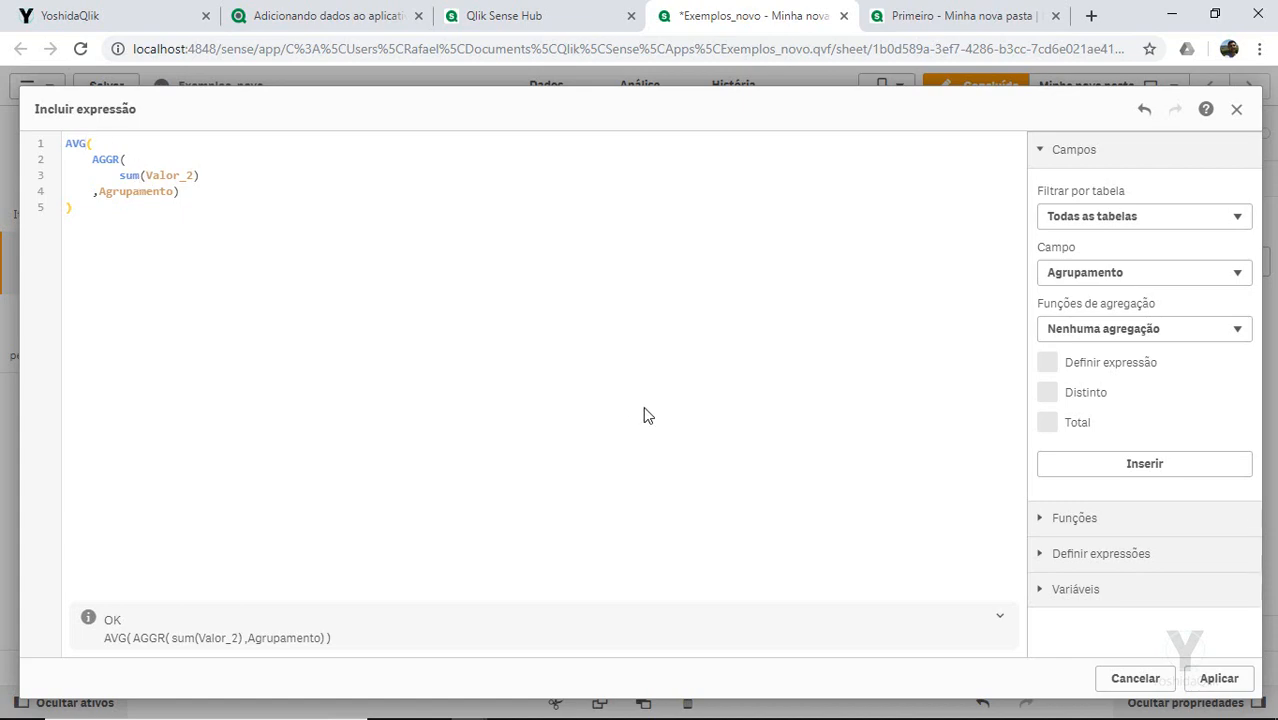
pyautogui.click(1219, 678)
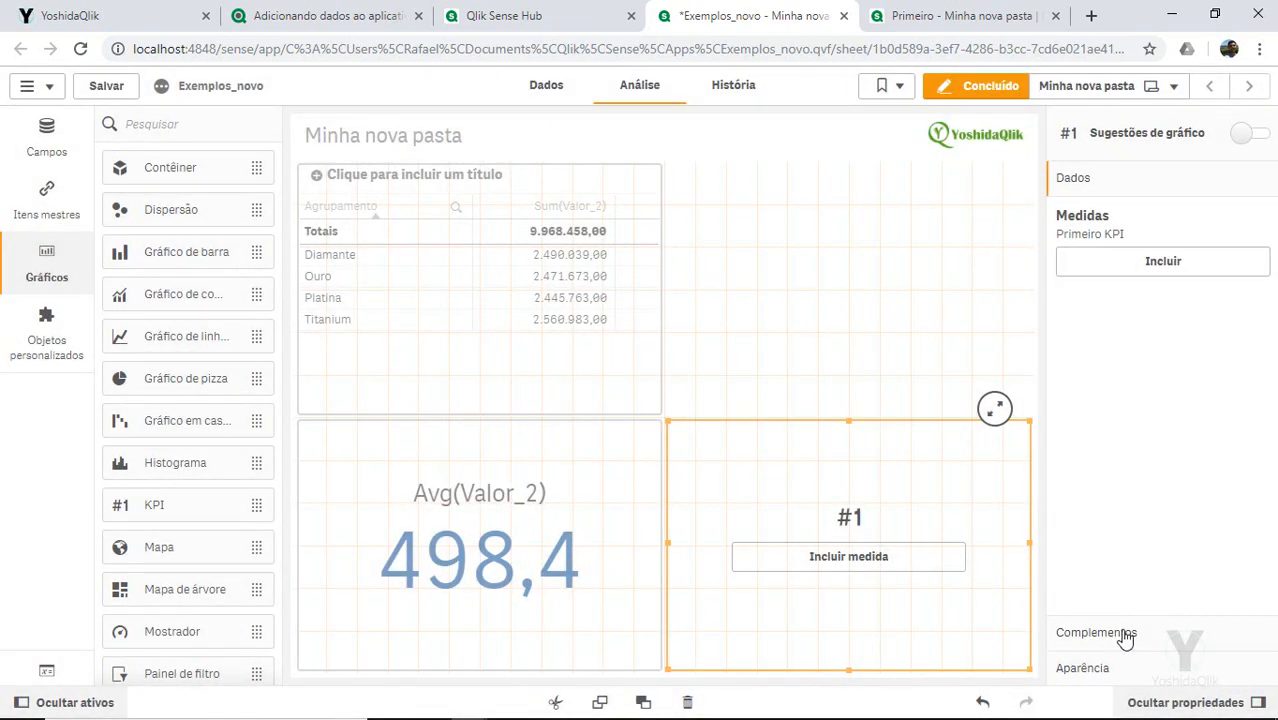
pyautogui.click(975, 86)
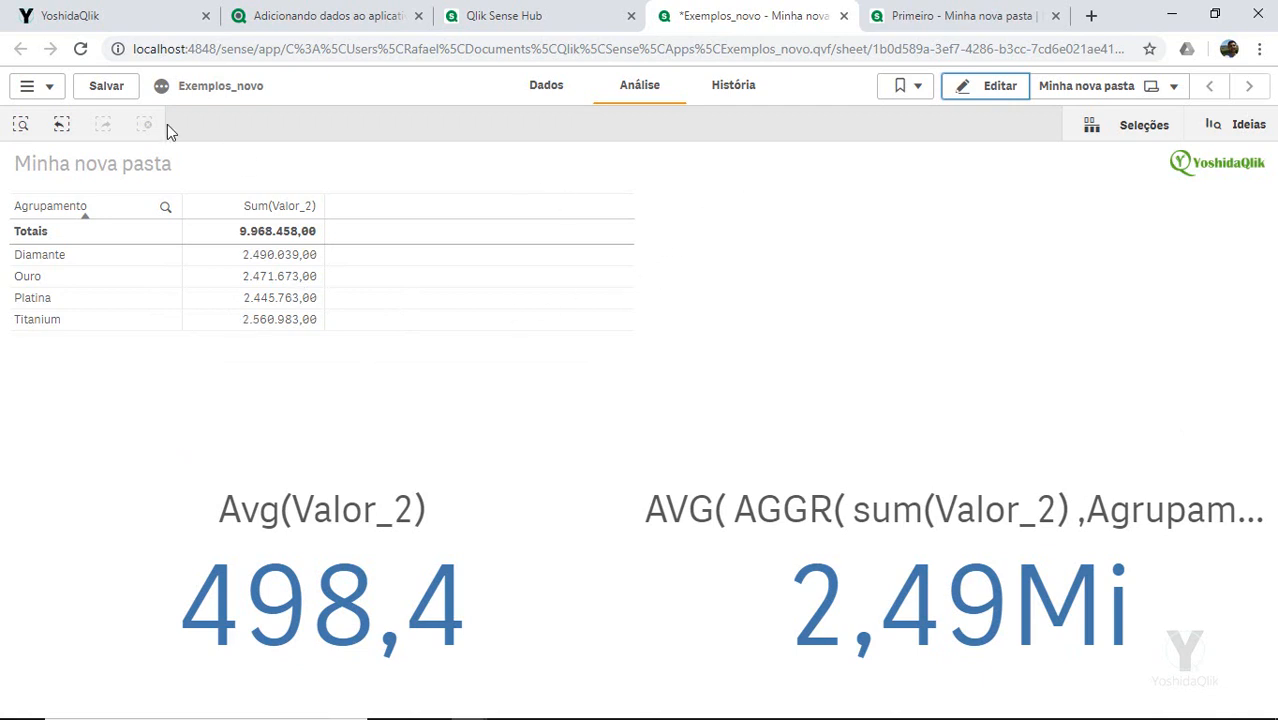
# Step: Save the app and open its data load script to examine the Agrupamento field and the Valor as Valor_2 line
pyautogui.click(108, 88)
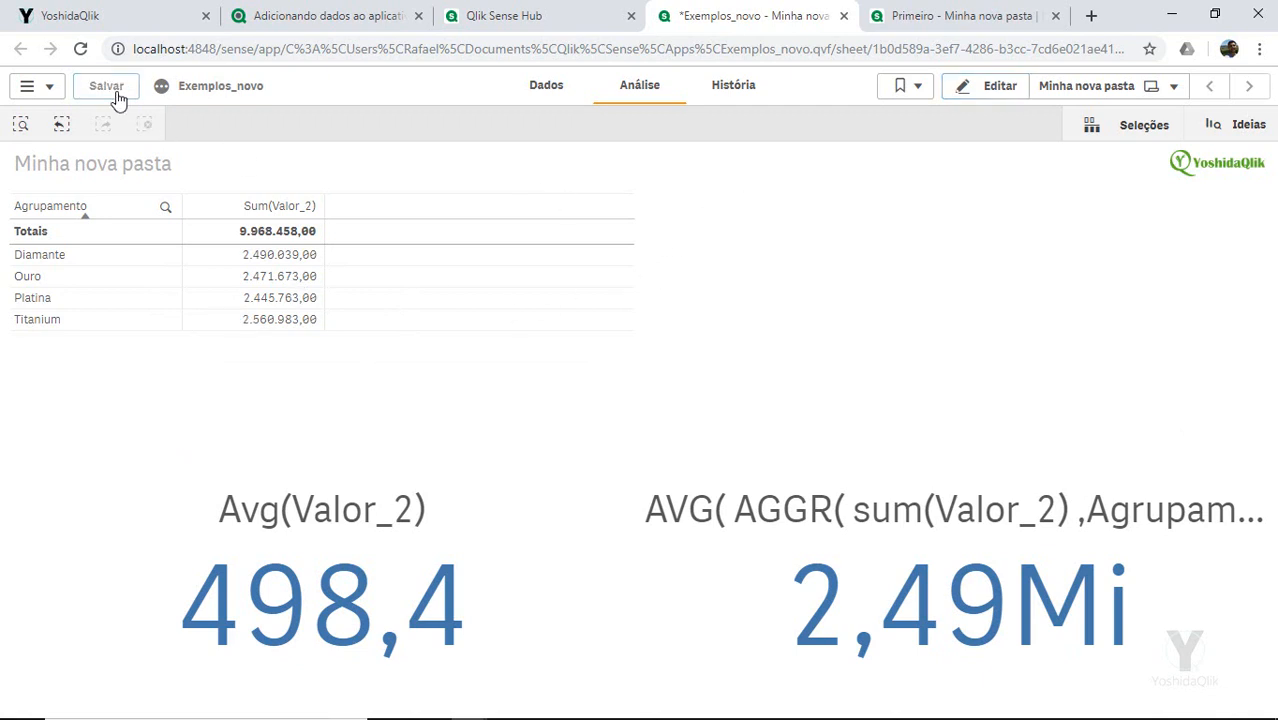
pyautogui.click(46, 90)
pyautogui.click(143, 208)
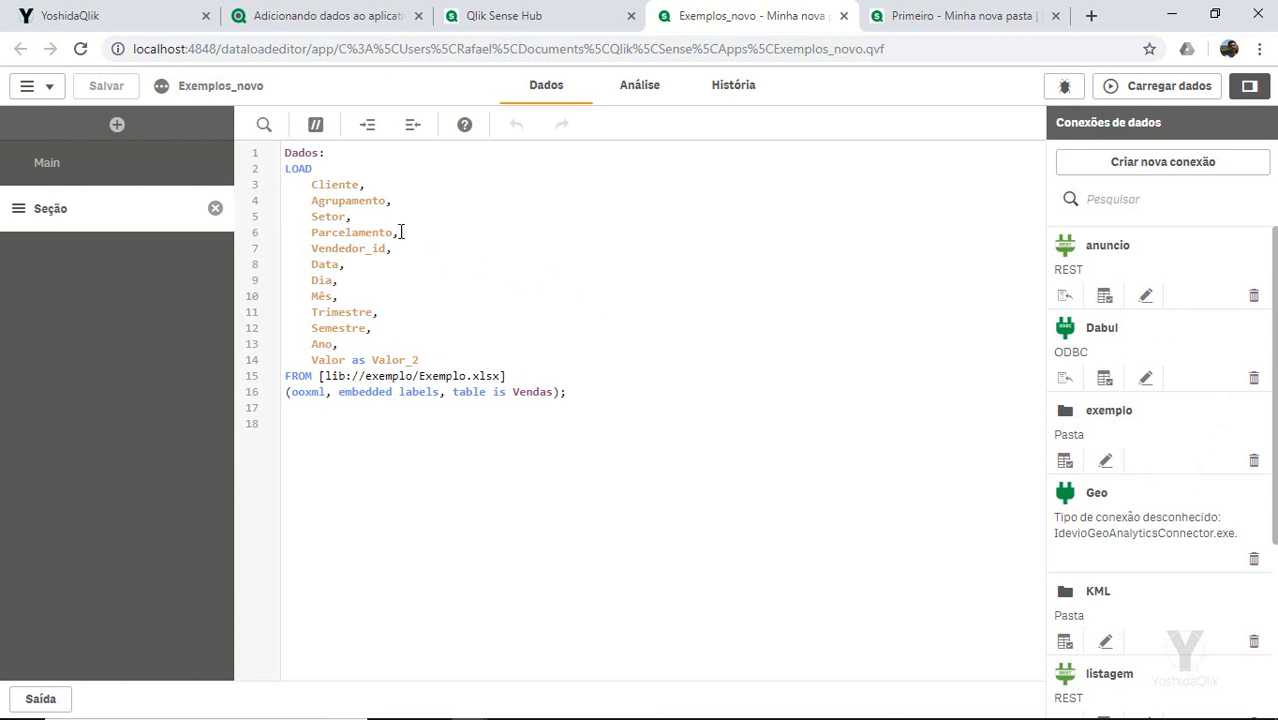
pyautogui.doubleClick(348, 203)
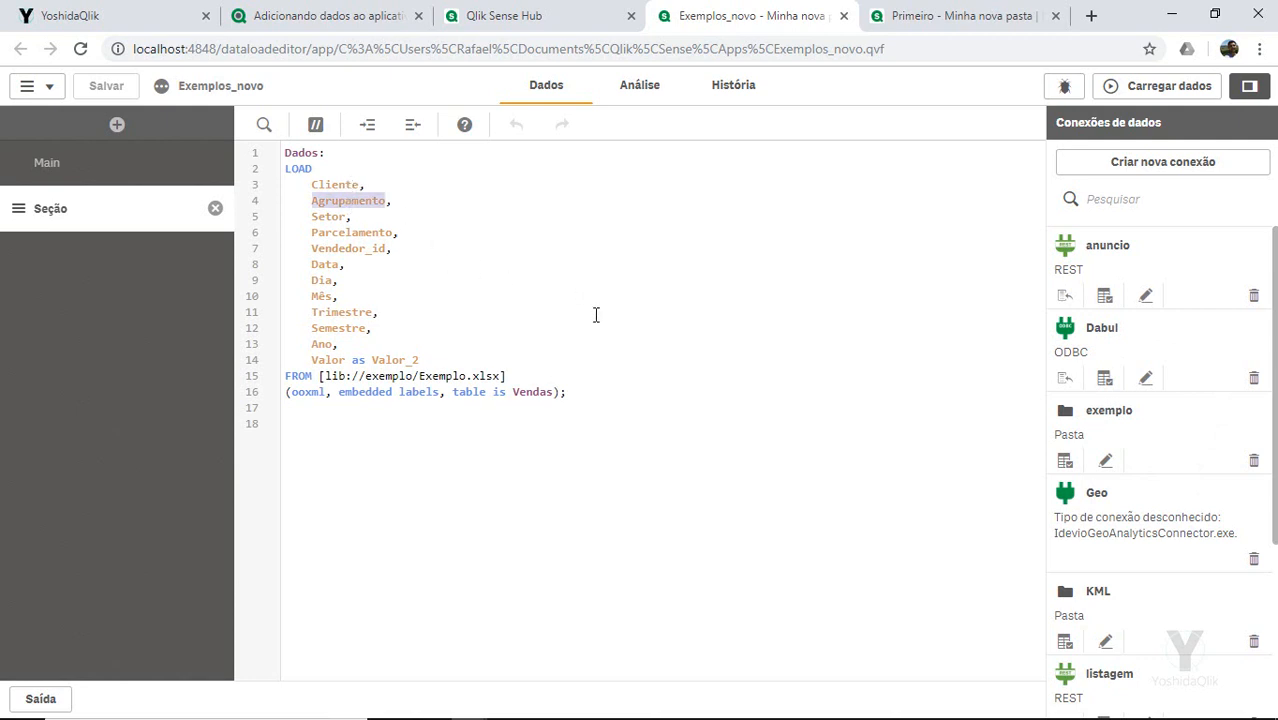
pyautogui.doubleClick(328, 362)
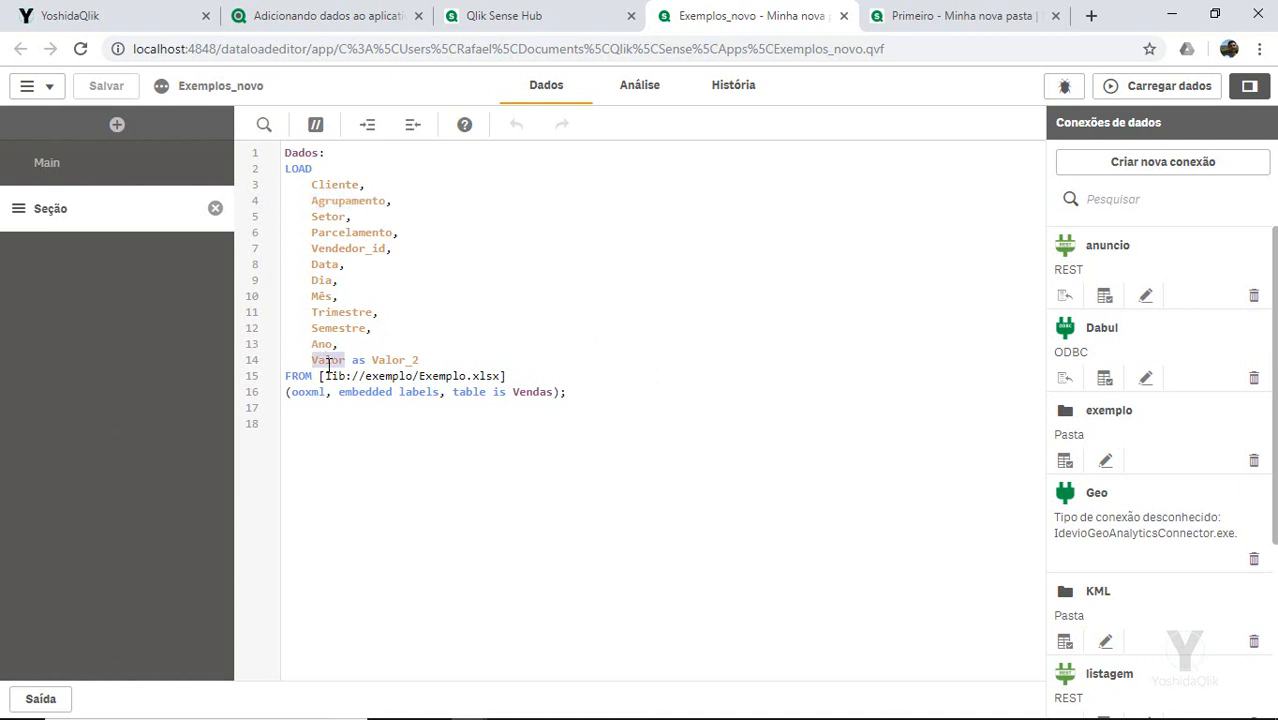
pyautogui.doubleClick(383, 359)
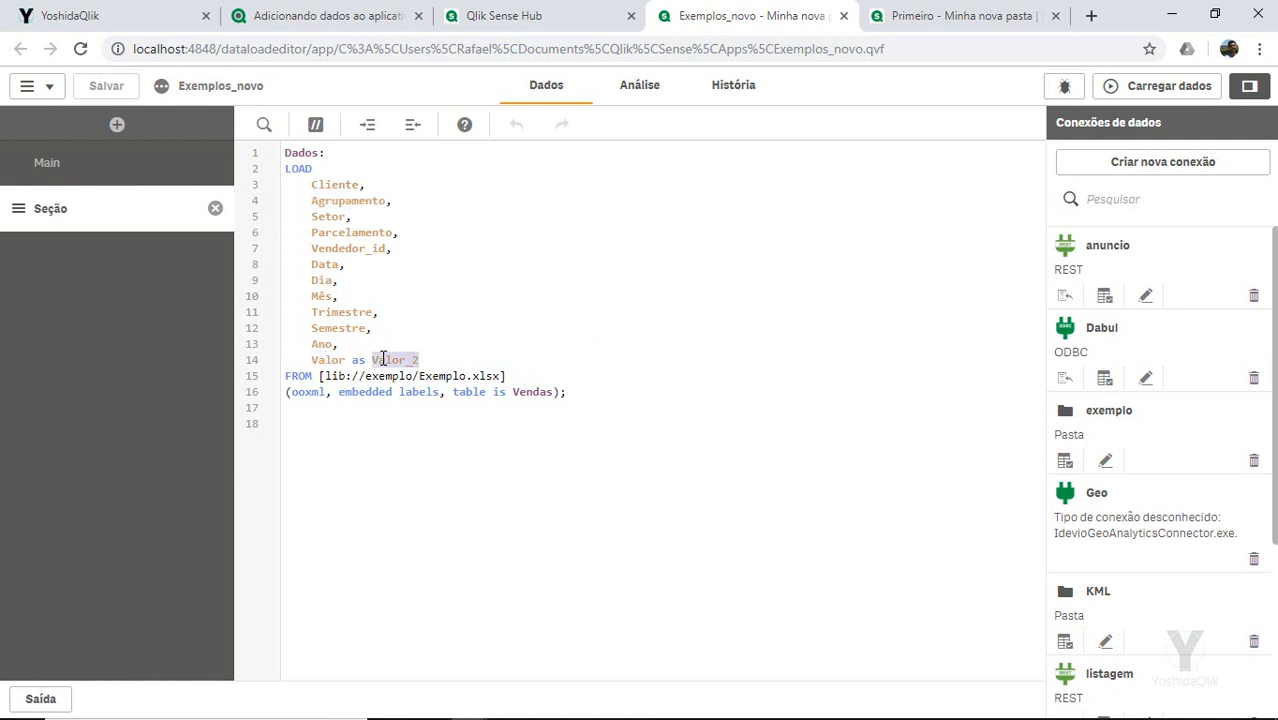
# Step: Start a second Load statement at the end of the script with Agrupamento as its first field
pyautogui.click(443, 468)
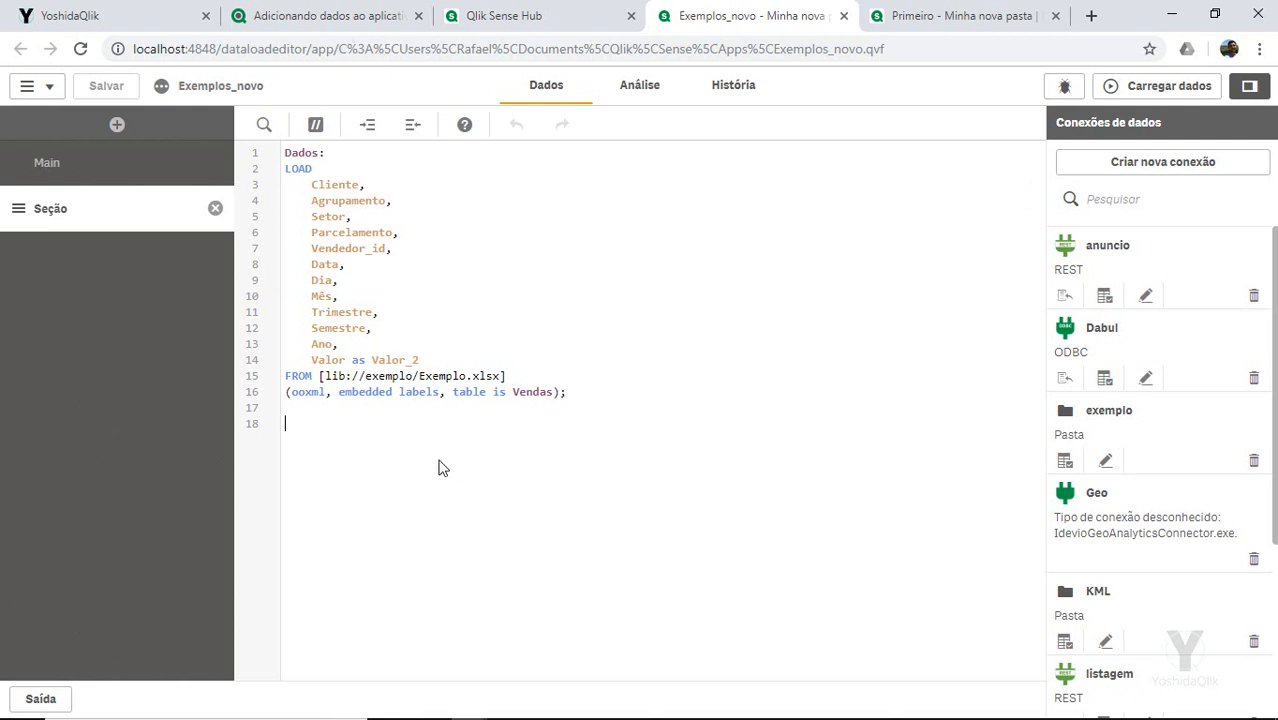
pyautogui.press('Return')
pyautogui.write('Load')
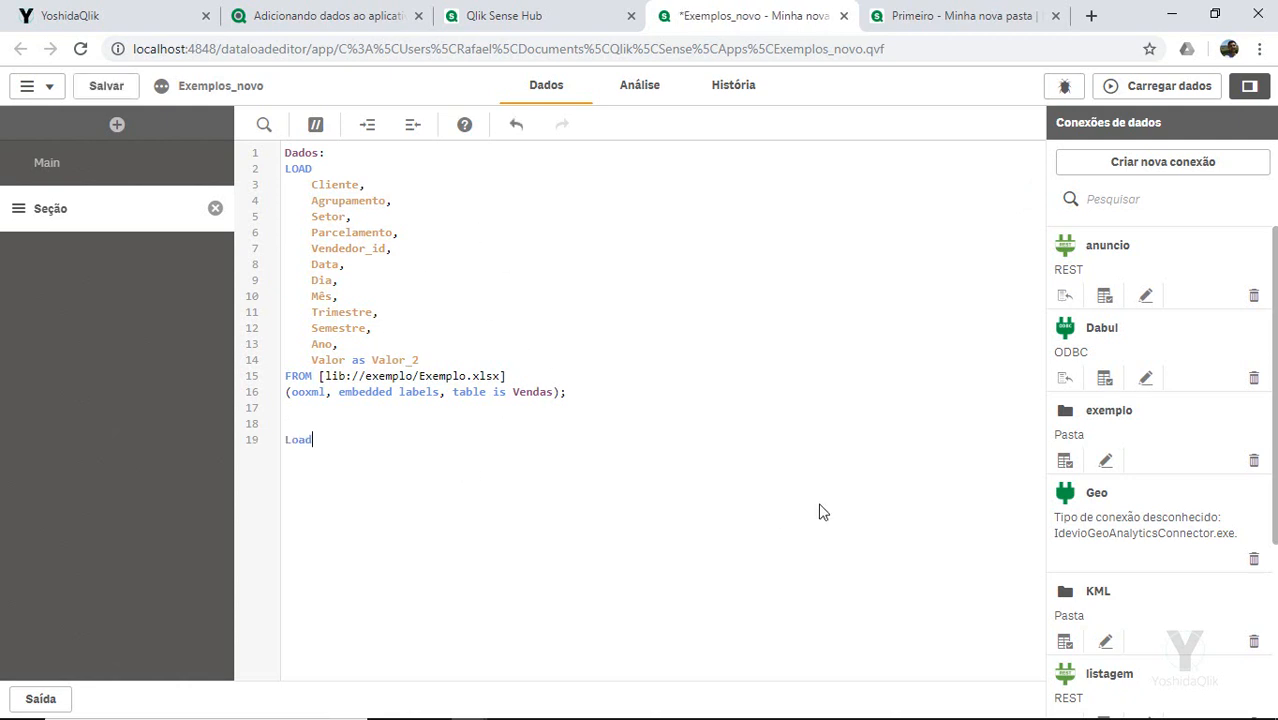
pyautogui.press('Return')
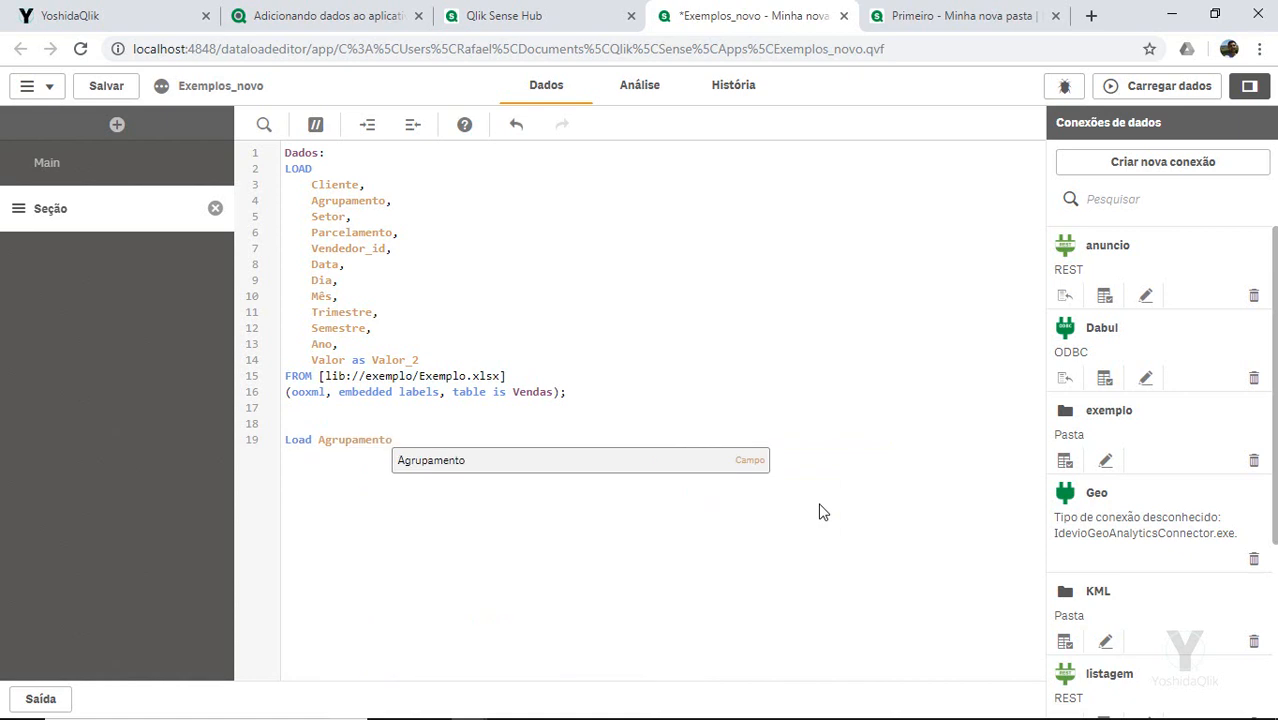
pyautogui.write(',')
pyautogui.press('Return')
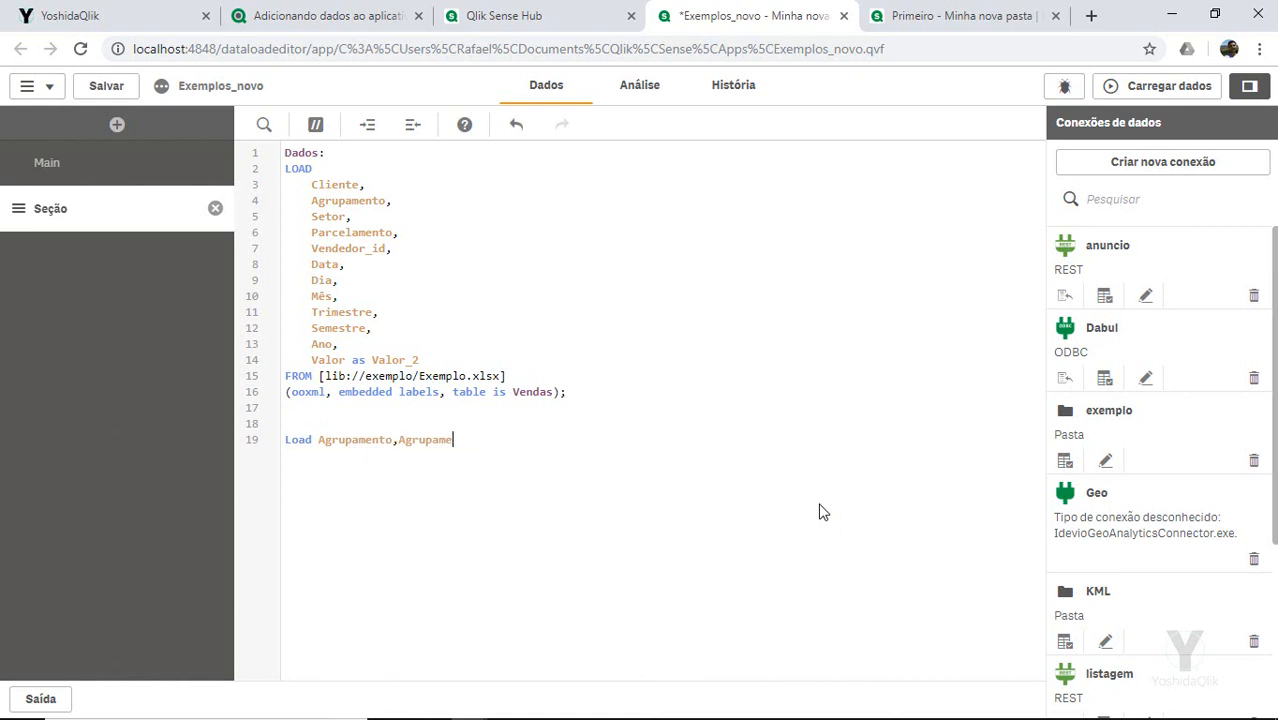
pyautogui.press('BackSpace')
pyautogui.press('BackSpace')
pyautogui.press('BackSpace')
pyautogui.press('BackSpace')
pyautogui.press('BackSpace')
pyautogui.press('BackSpace')
pyautogui.press('BackSpace')
pyautogui.press('Return')
# Step: Add the field sum(Valor_2) as Soma_valor_Agrupado to the new Load statement
pyautogui.write('sum(V')
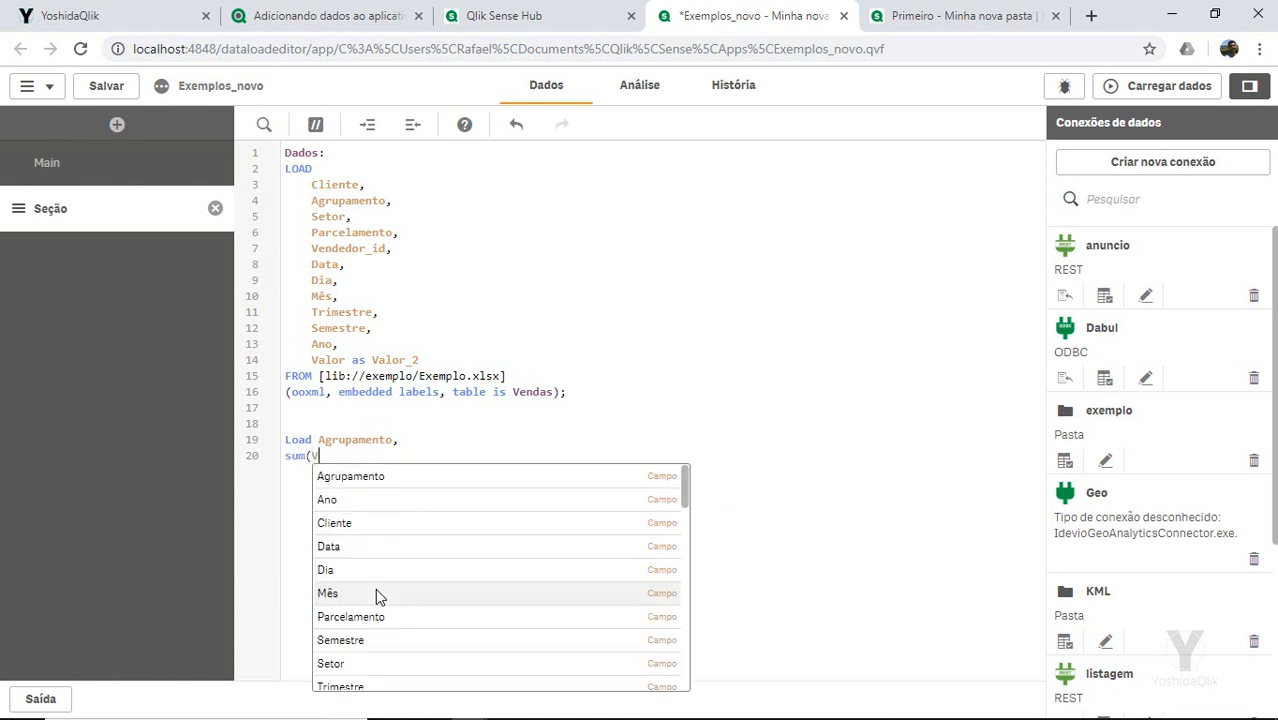
pyautogui.write('alor_2')
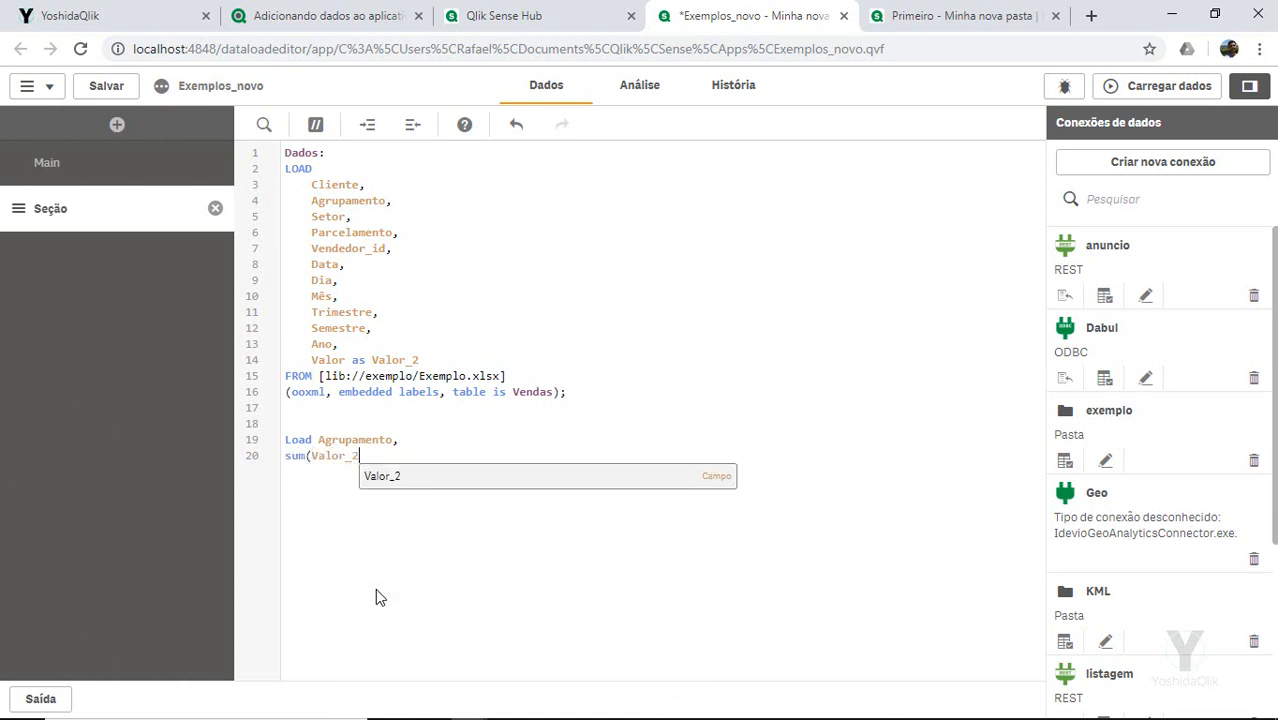
pyautogui.write(') as Soma')
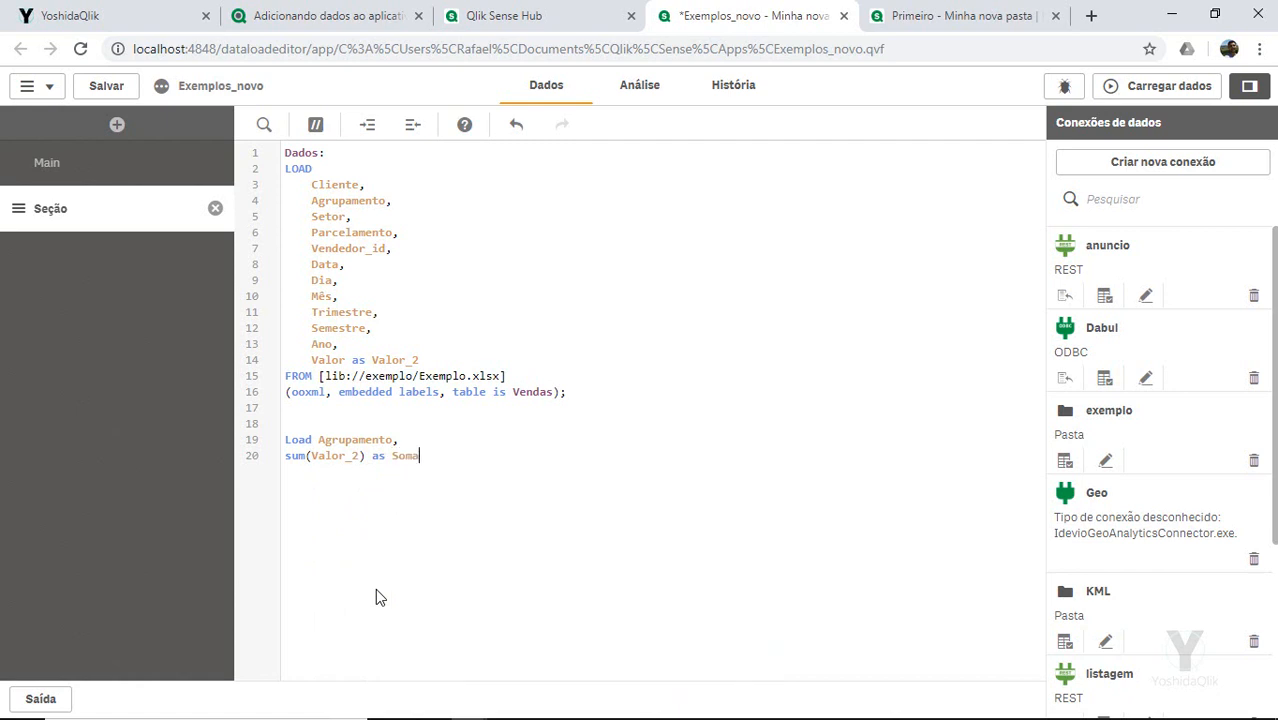
pyautogui.write('_valor_Agrupado ')
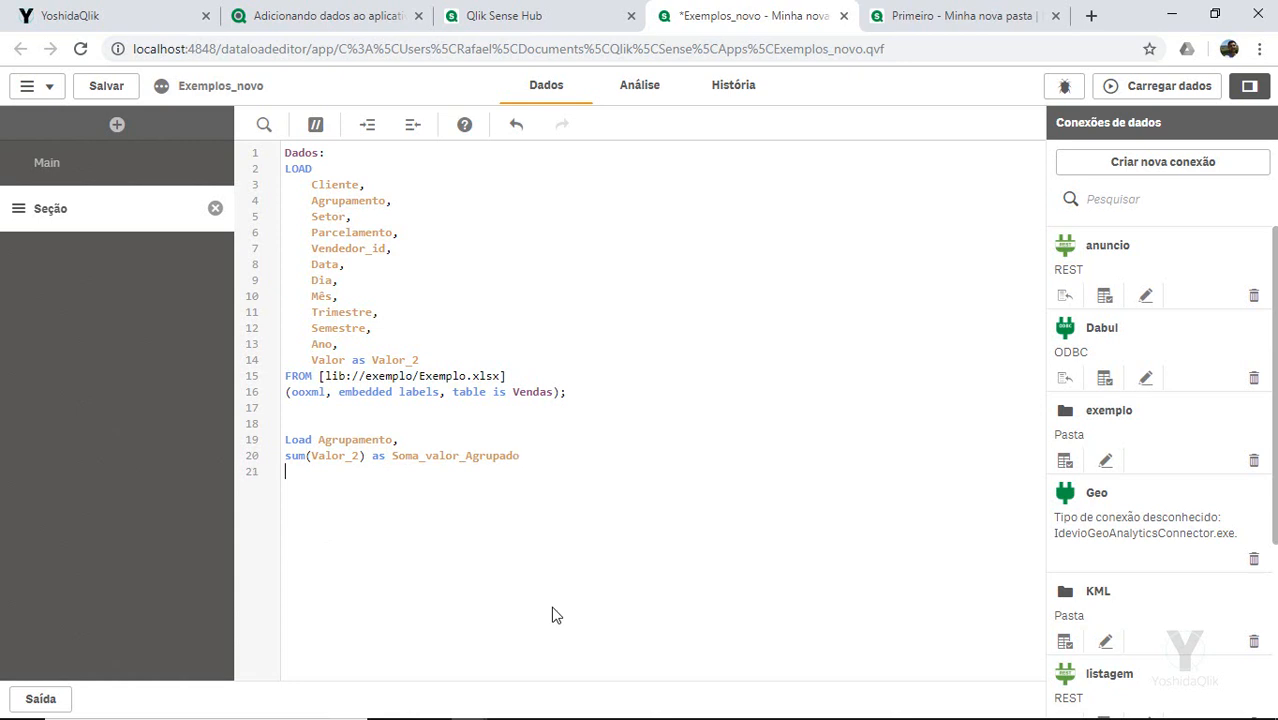
# Step: Set the new Load statement's source to the already loaded table with Resident Dados
pyautogui.write('Resident')
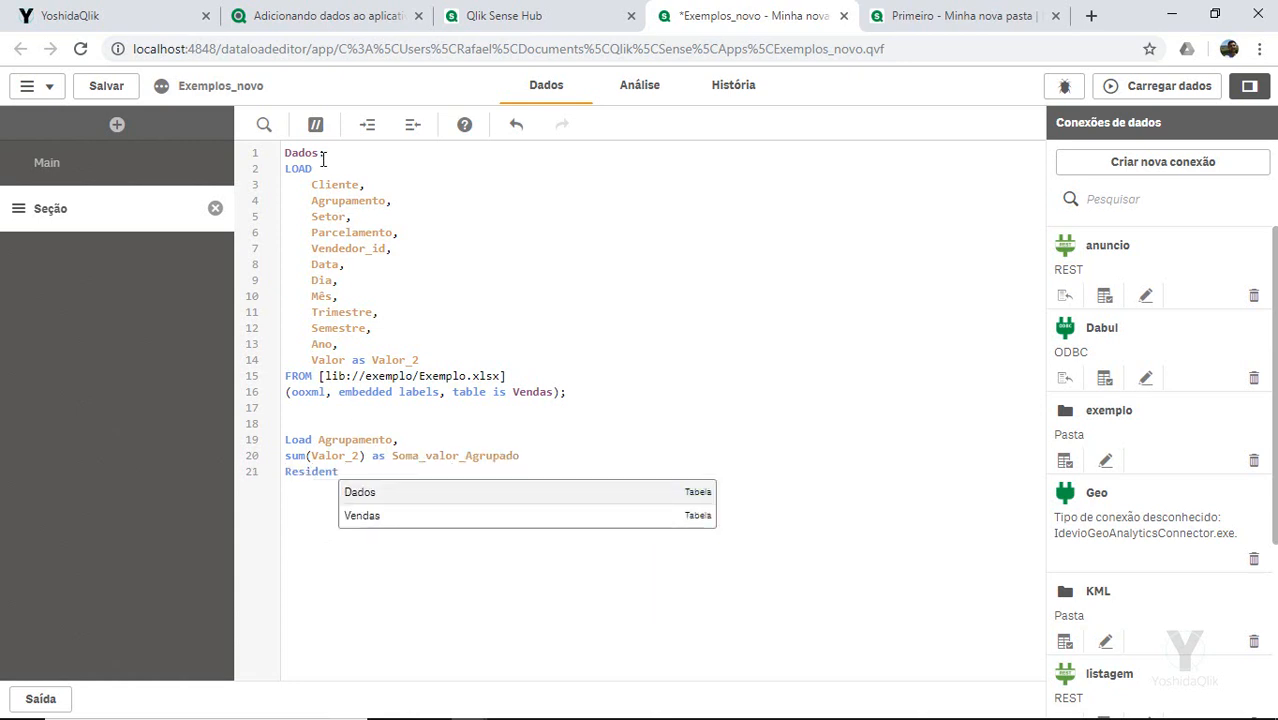
pyautogui.write(' Dados')
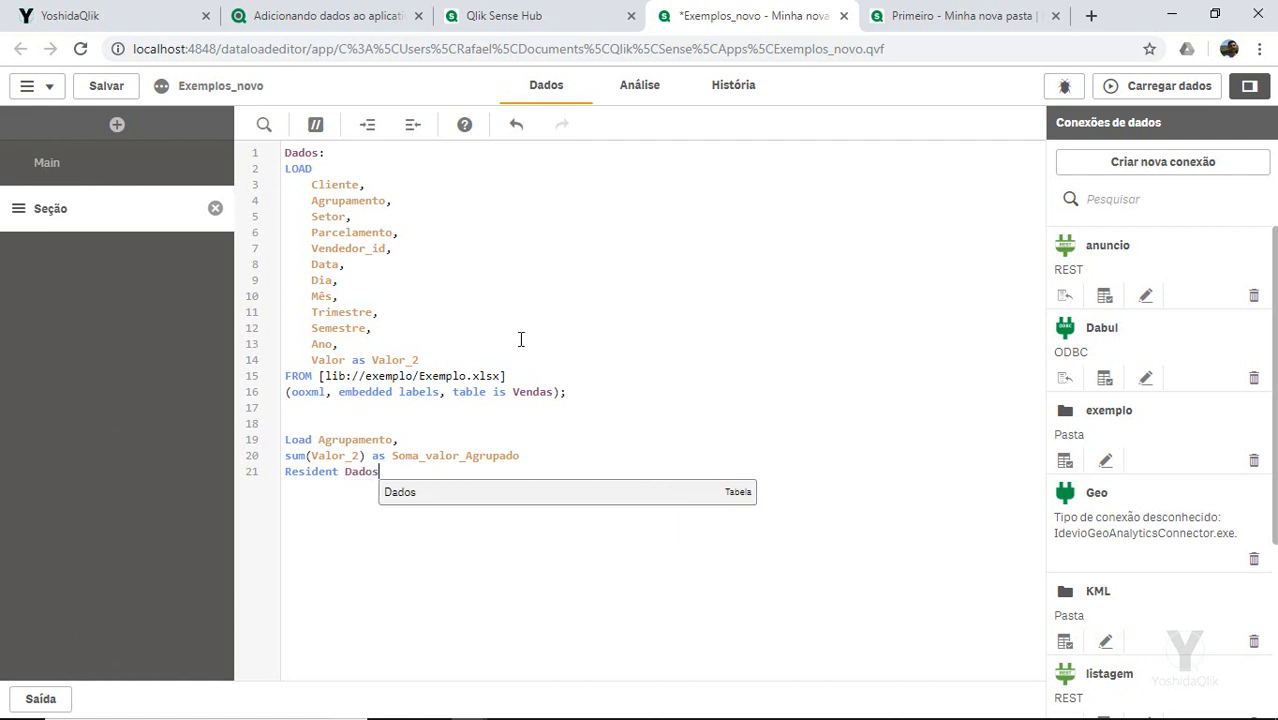
pyautogui.press('Return')
# Step: Finish the second Load statement with the clause Group By Agrupamento, ending it with a semicolon
pyautogui.press('Return')
pyautogui.write('Grou')
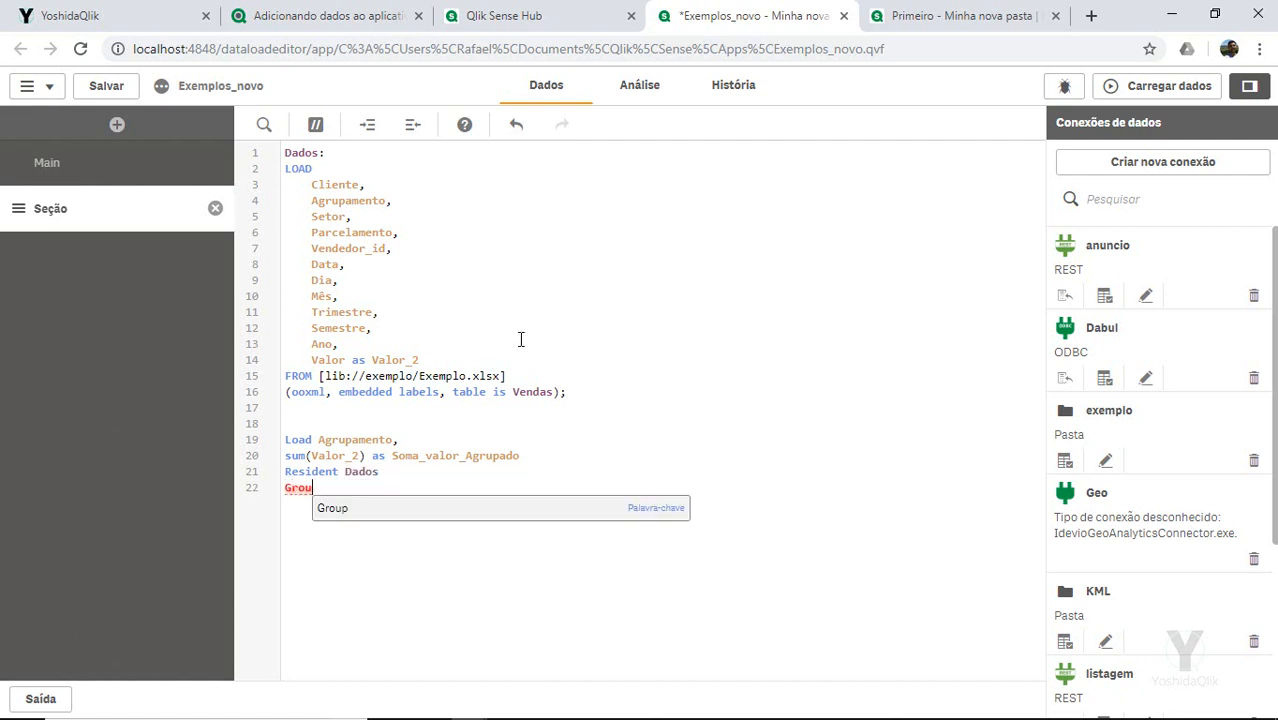
pyautogui.write('p')
pyautogui.press('Down')
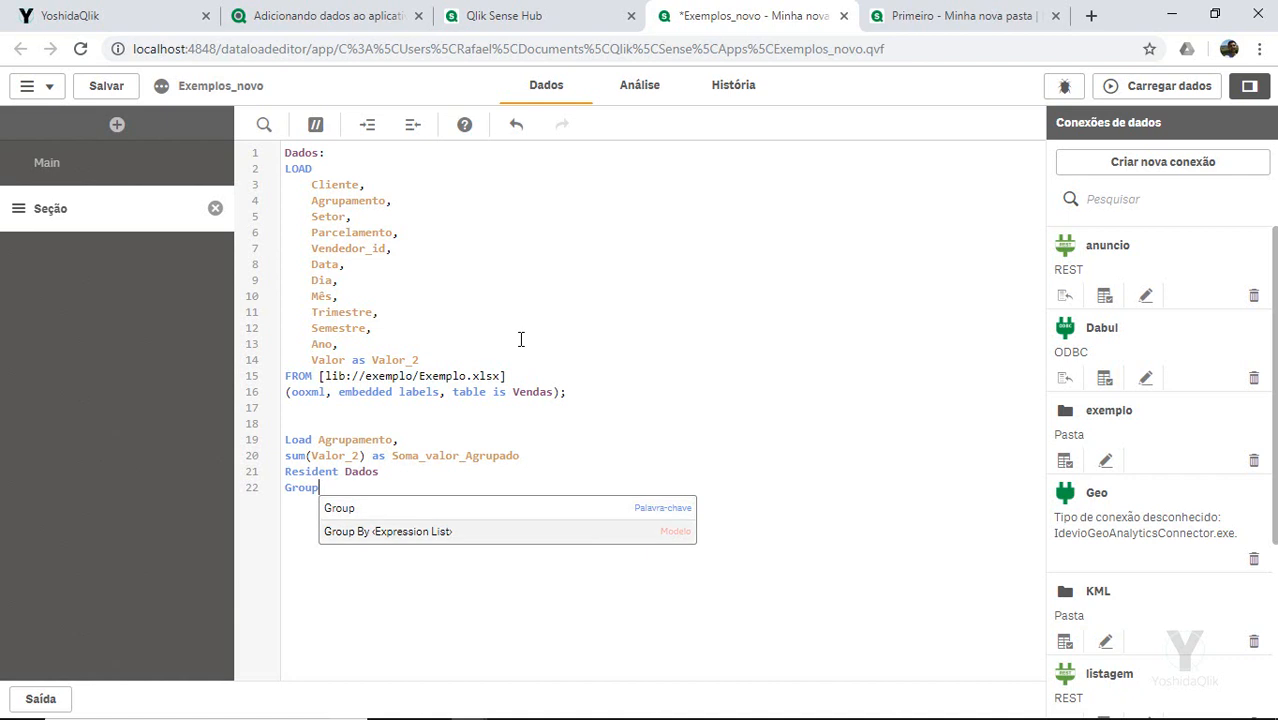
pyautogui.press('Return')
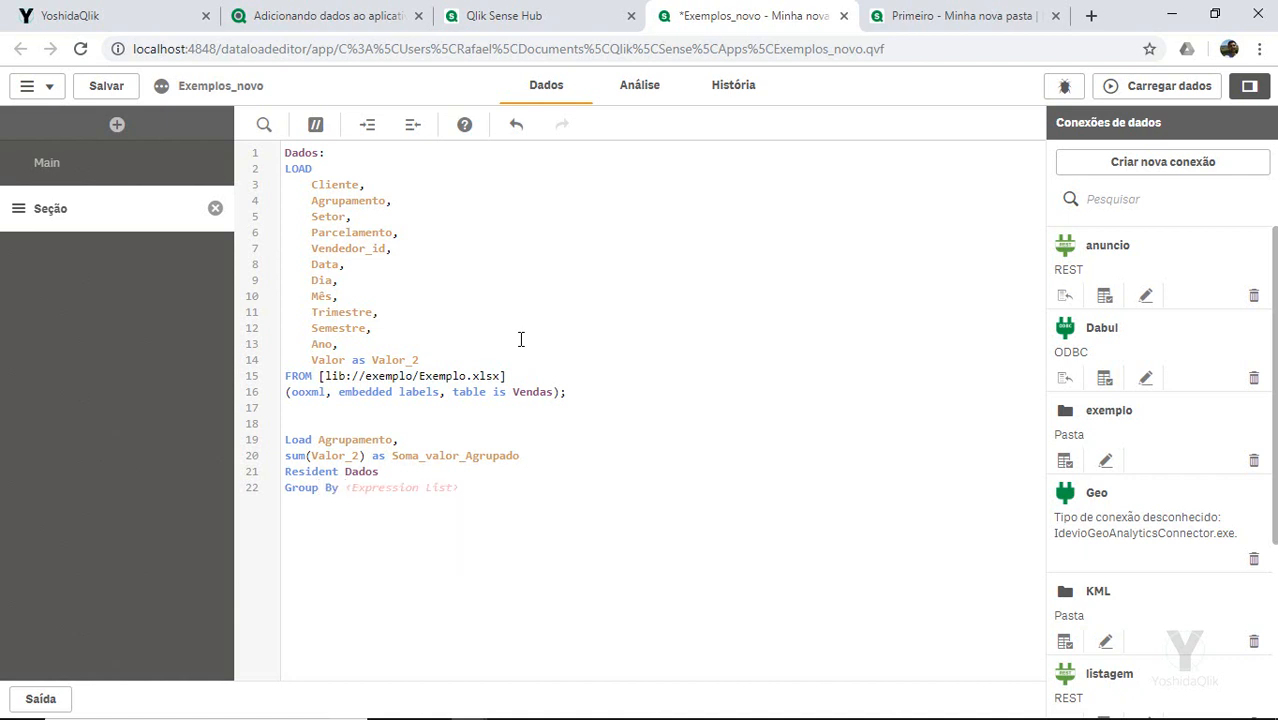
pyautogui.write('Agr')
pyautogui.press('Return')
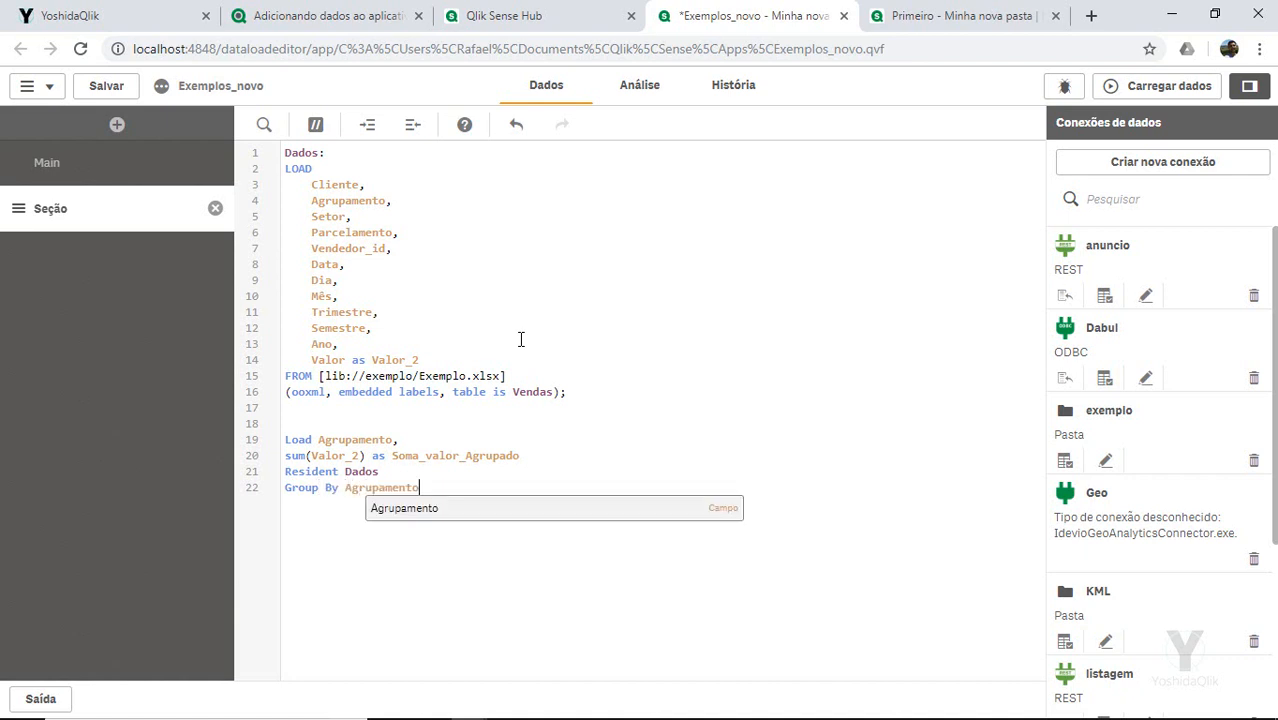
pyautogui.write(';')
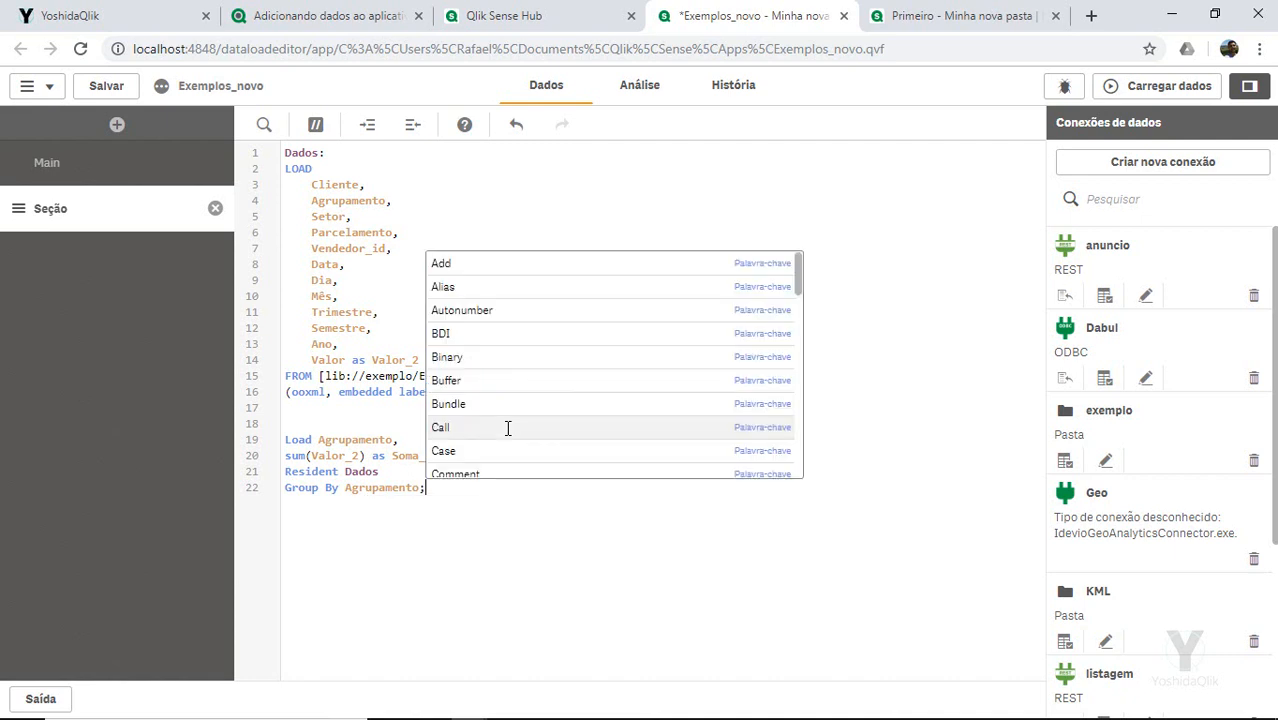
# Step: Label the table of the second Load statement as Dados_2: on the line above it
pyautogui.click(344, 407)
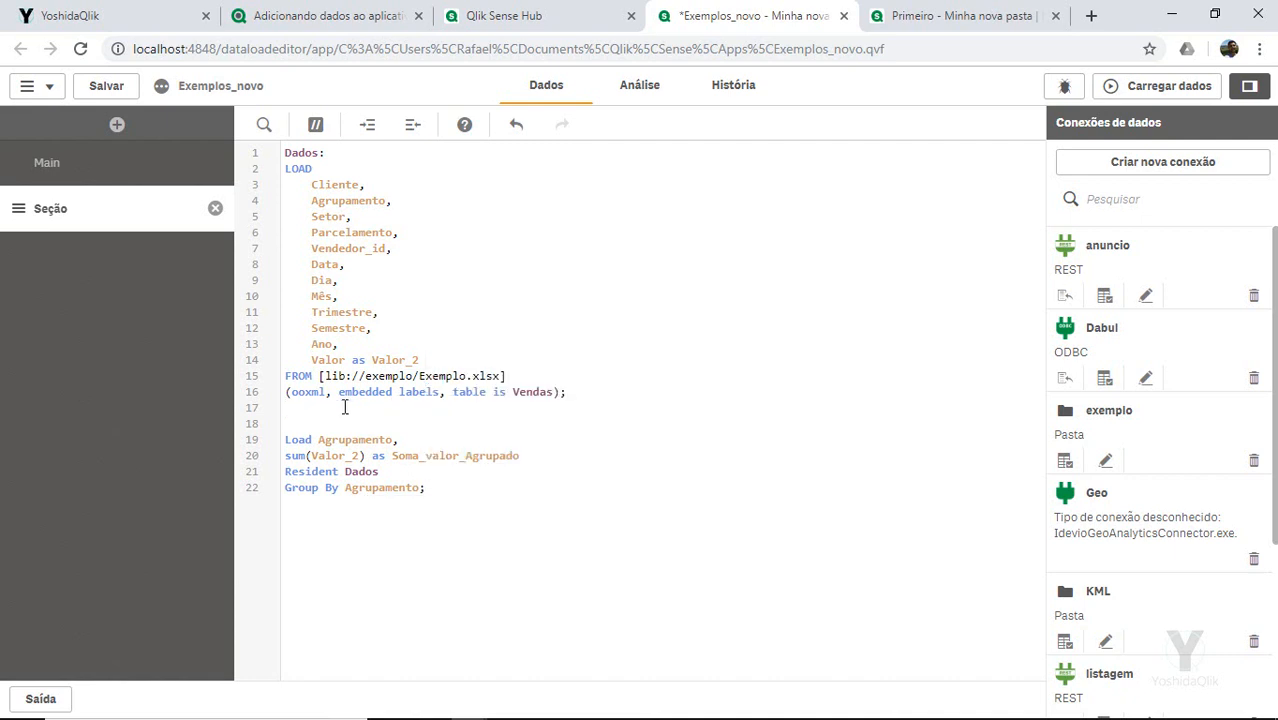
pyautogui.write('_2')
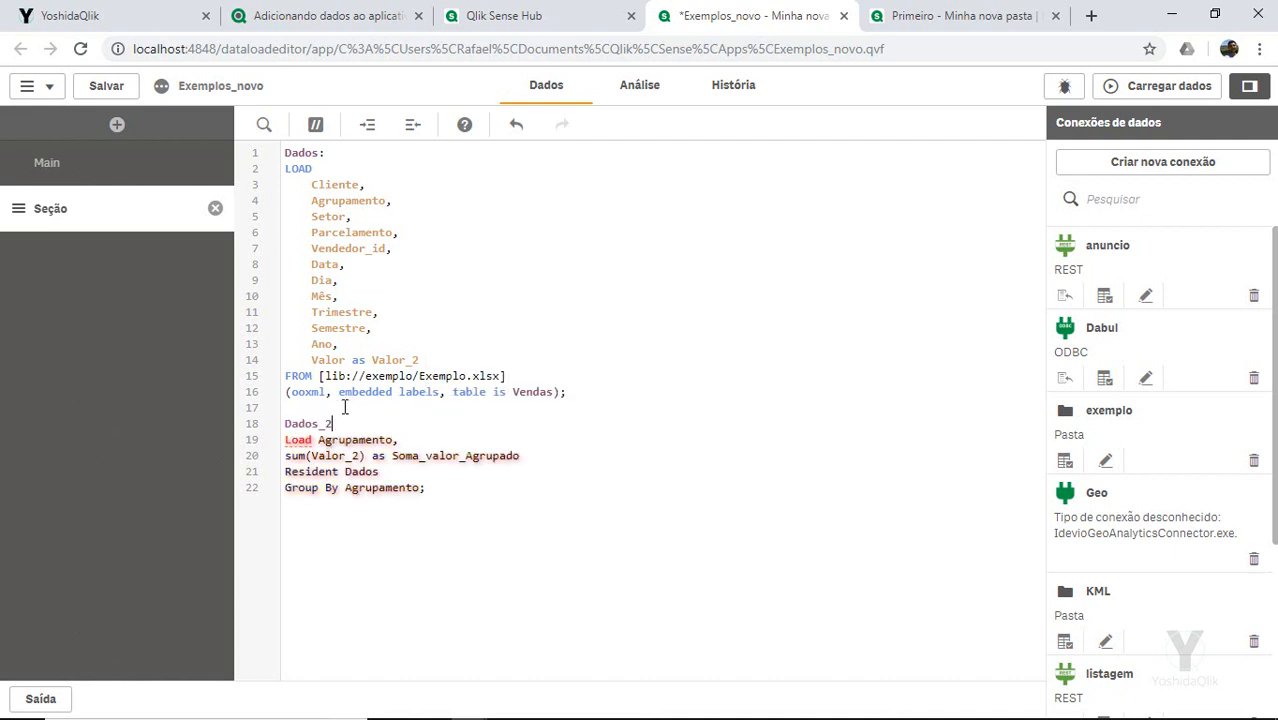
pyautogui.write(':')
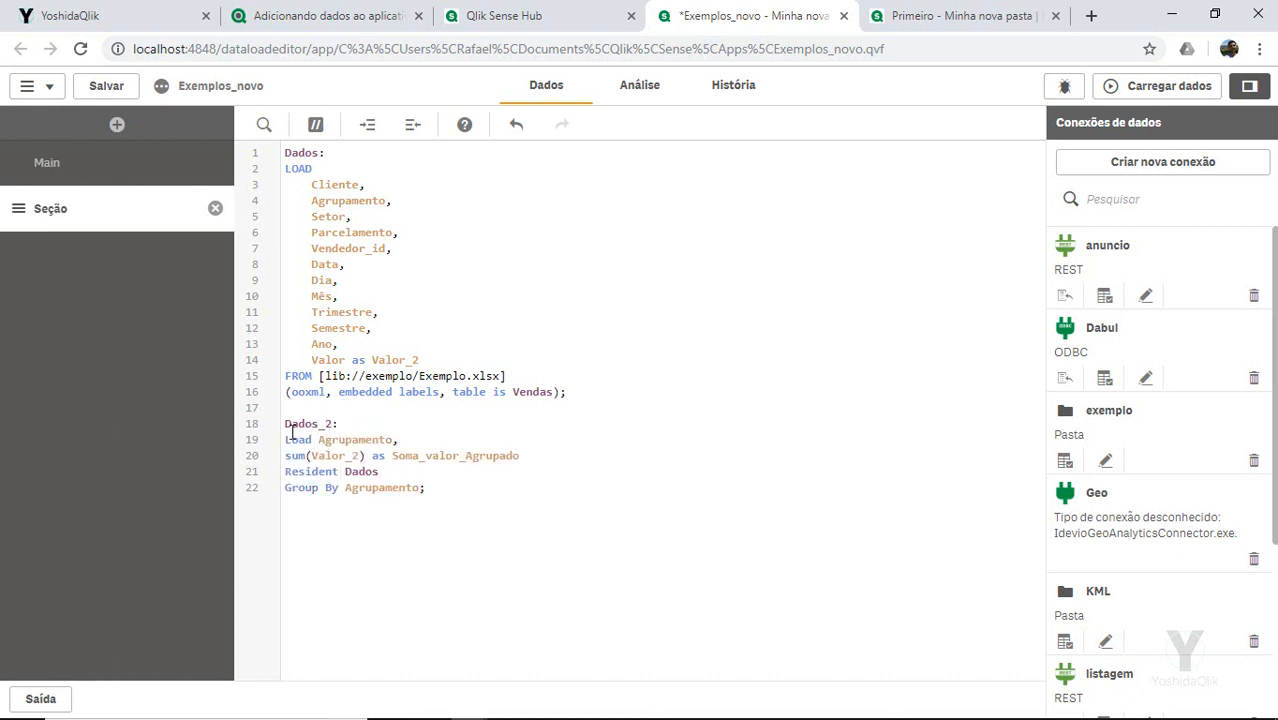
# Step: Review the Agrupamento field, the sum(Valor_2) expression, its Soma_valor_Agrupado alias and the Group By clause in the Dados_2 block
pyautogui.doubleClick(341, 443)
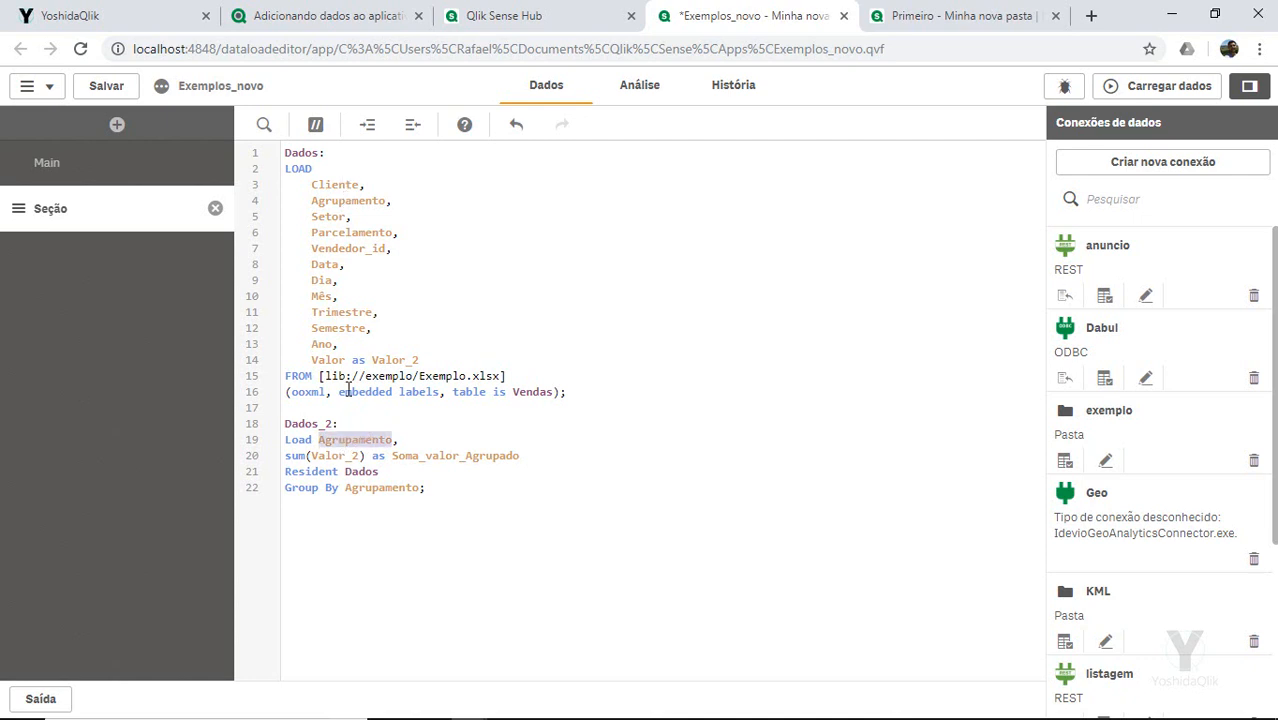
pyautogui.moveTo(288, 457); pyautogui.dragTo(363, 455)
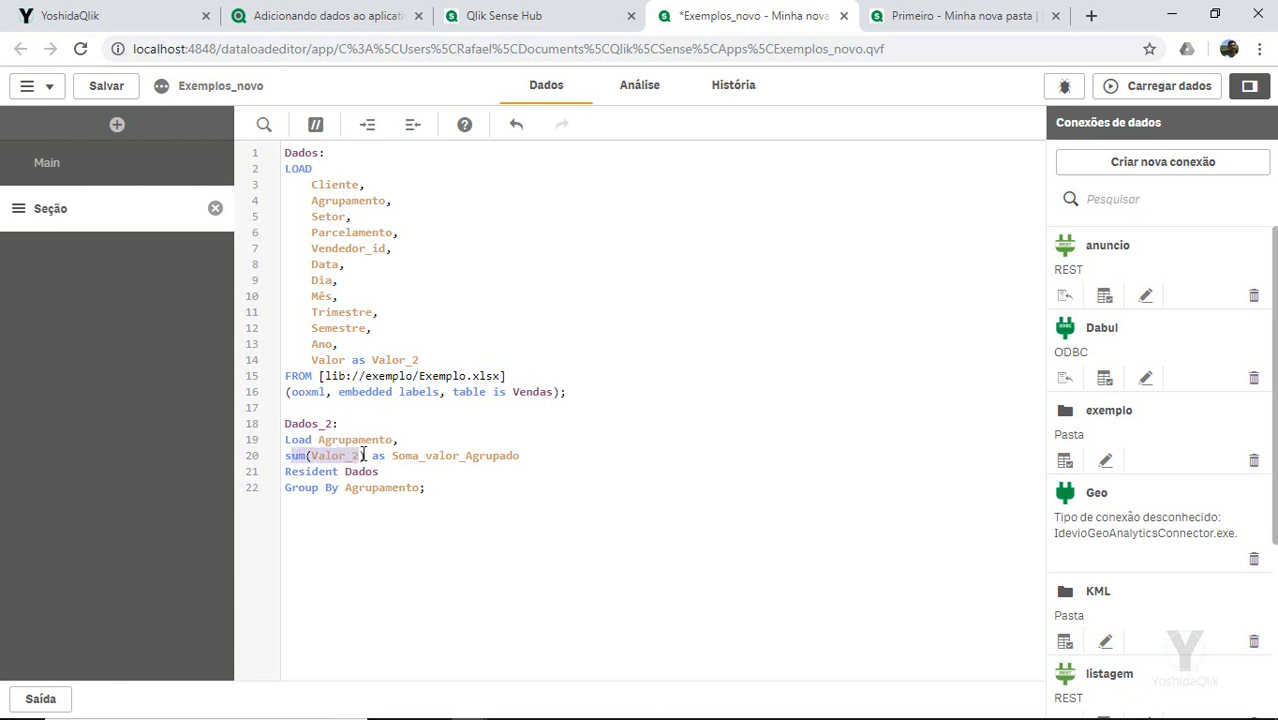
pyautogui.doubleClick(416, 455)
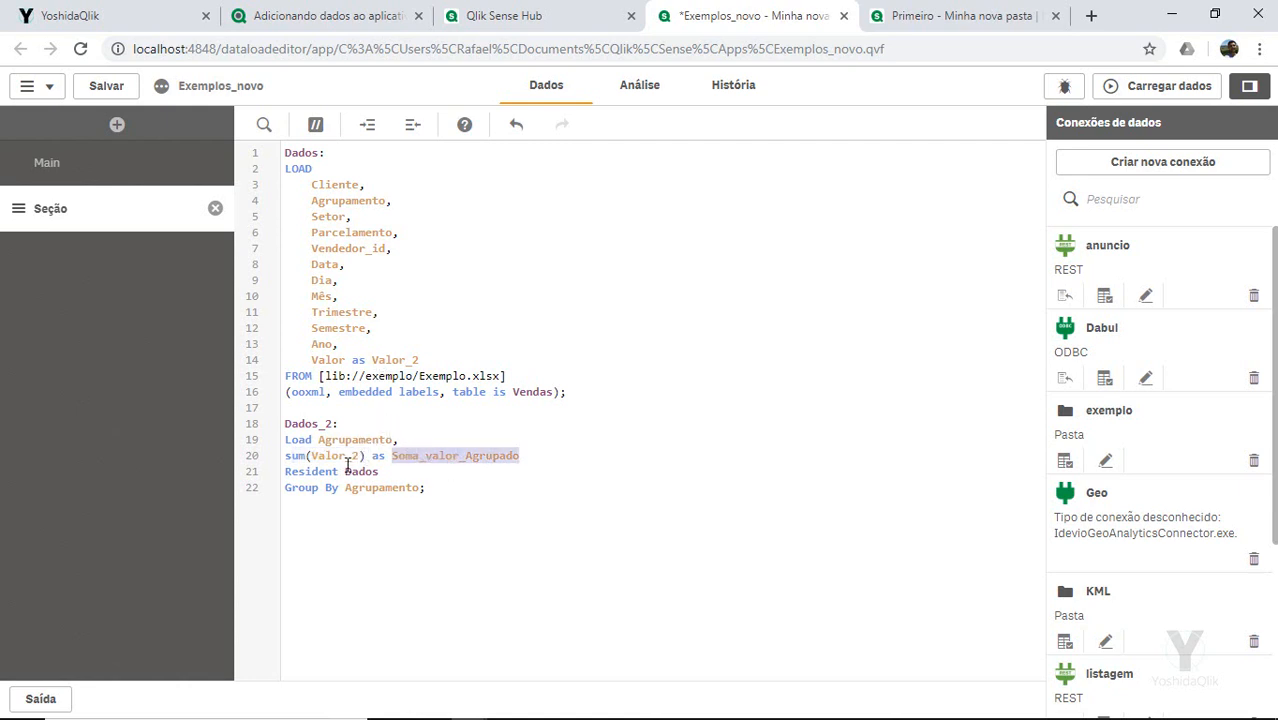
pyautogui.click(519, 476)
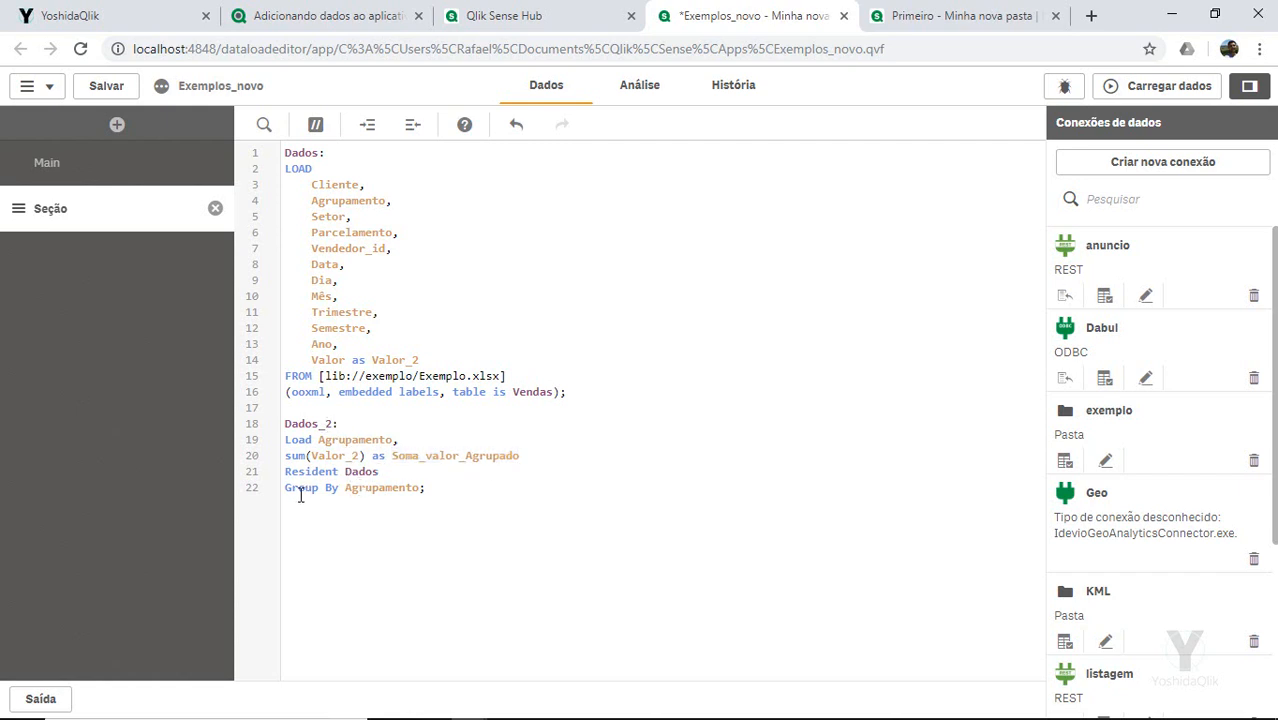
pyautogui.moveTo(299, 490); pyautogui.dragTo(390, 490)
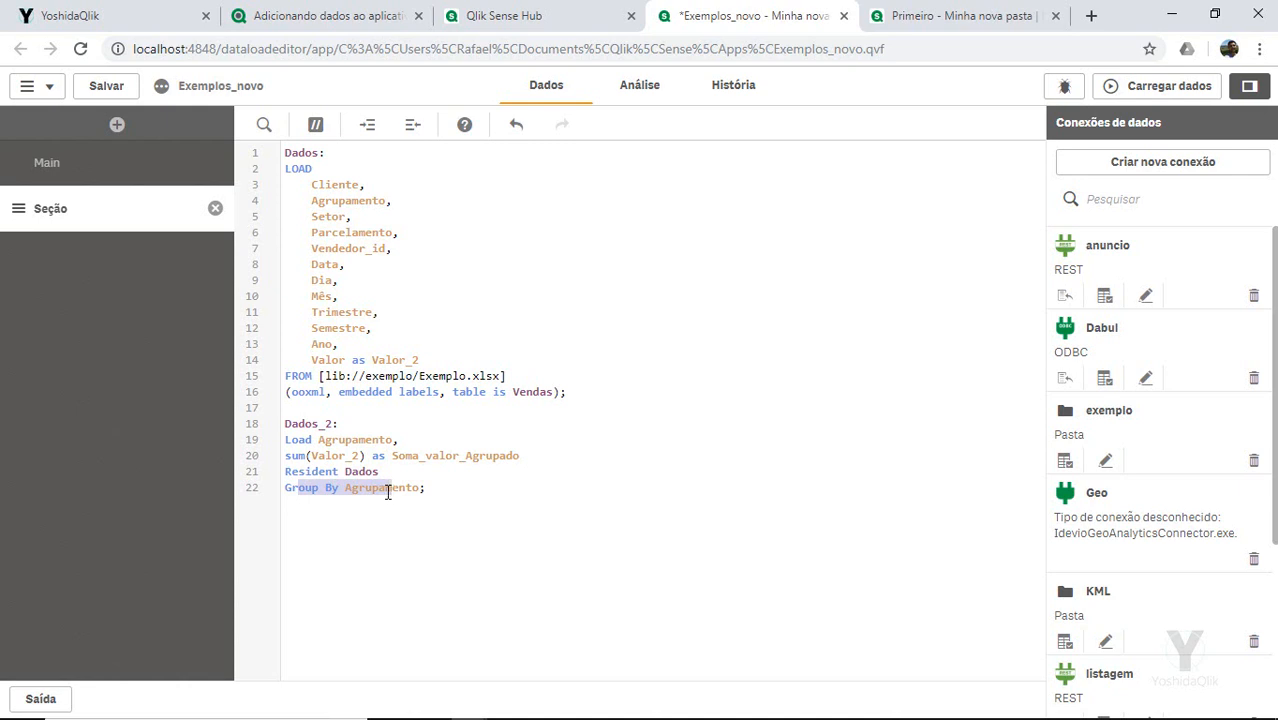
pyautogui.doubleClick(331, 440)
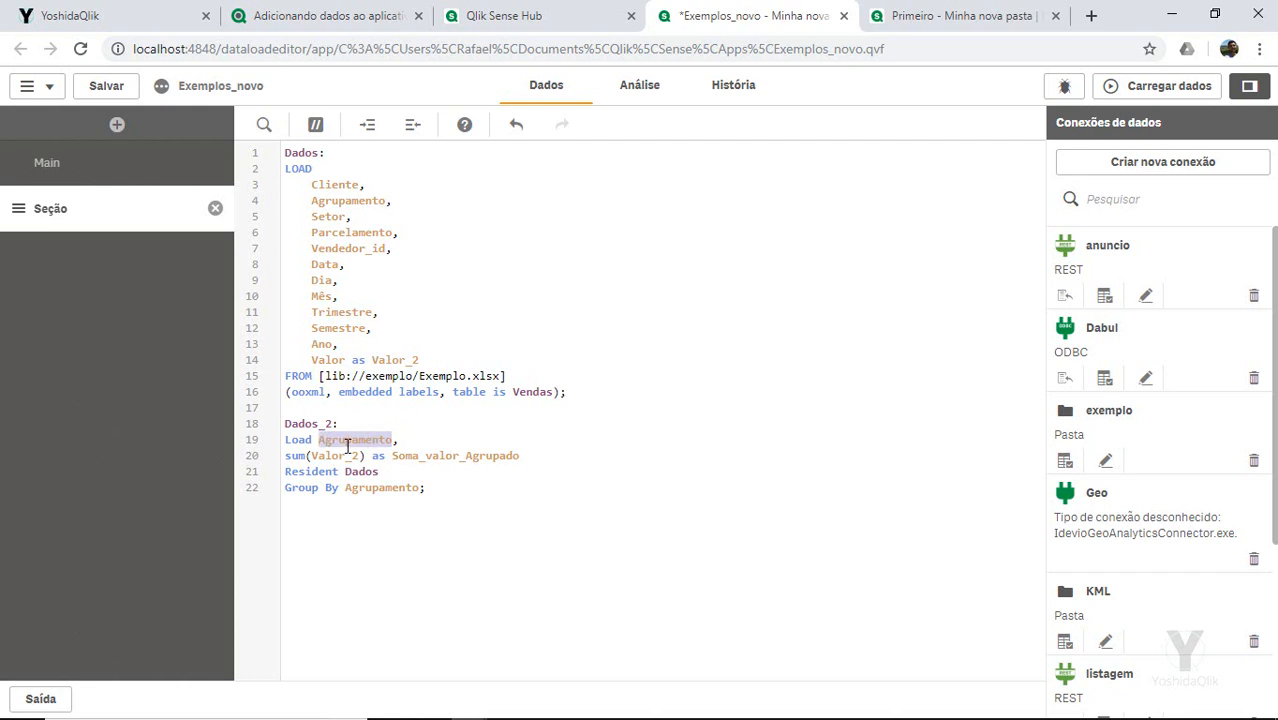
# Step: Add the statement Drop Table Dados; after the Dados_2 block and save the app
pyautogui.click(400, 535)
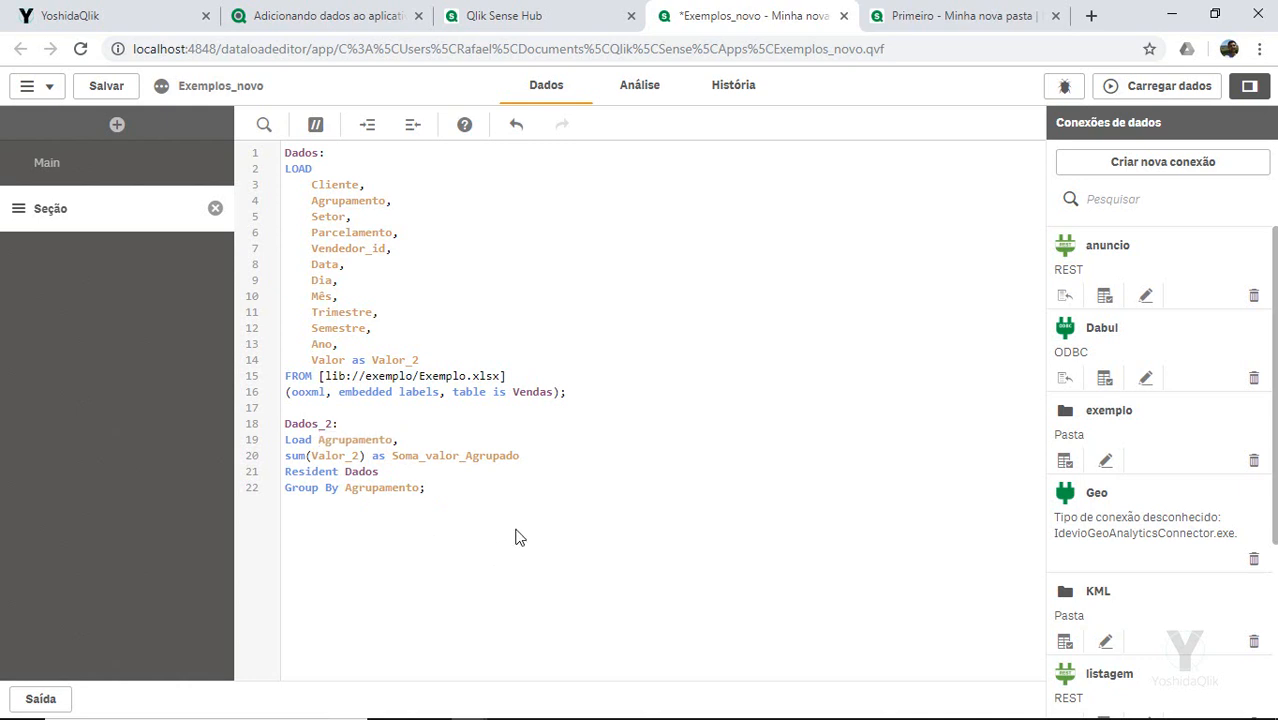
pyautogui.press('Return')
pyautogui.press('Return')
pyautogui.write('Drop Table ')
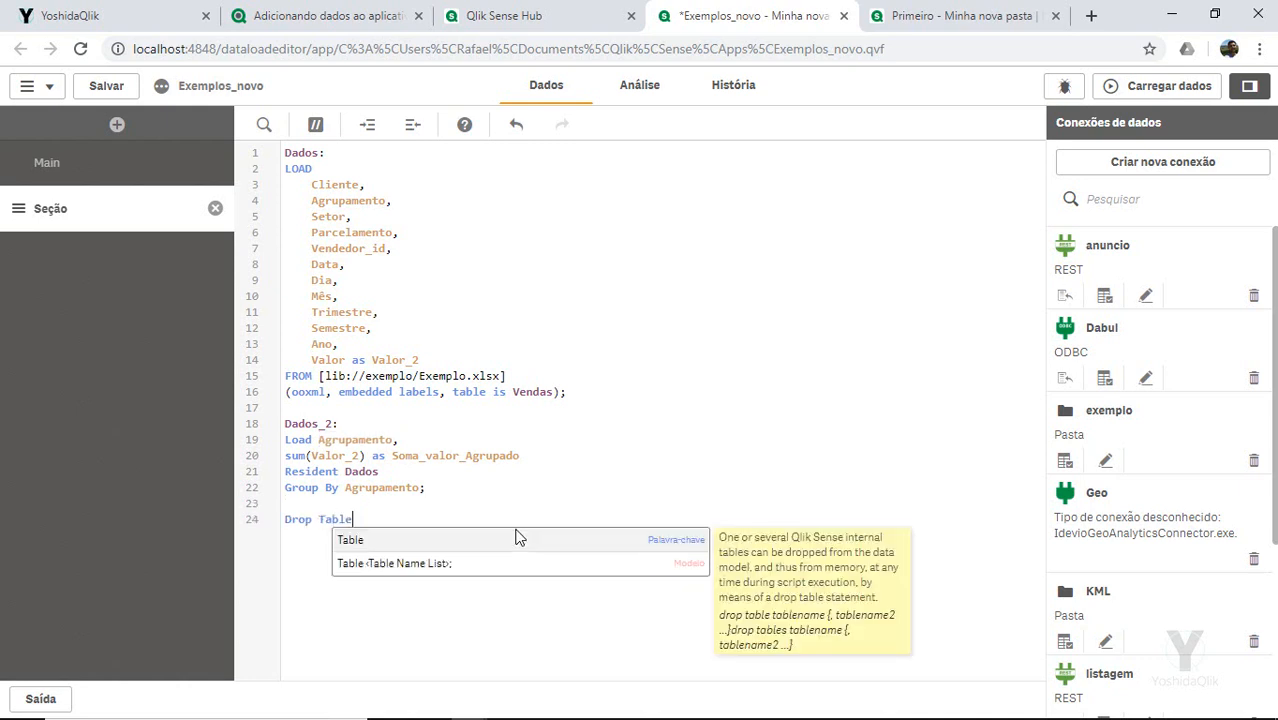
pyautogui.write('Dados;')
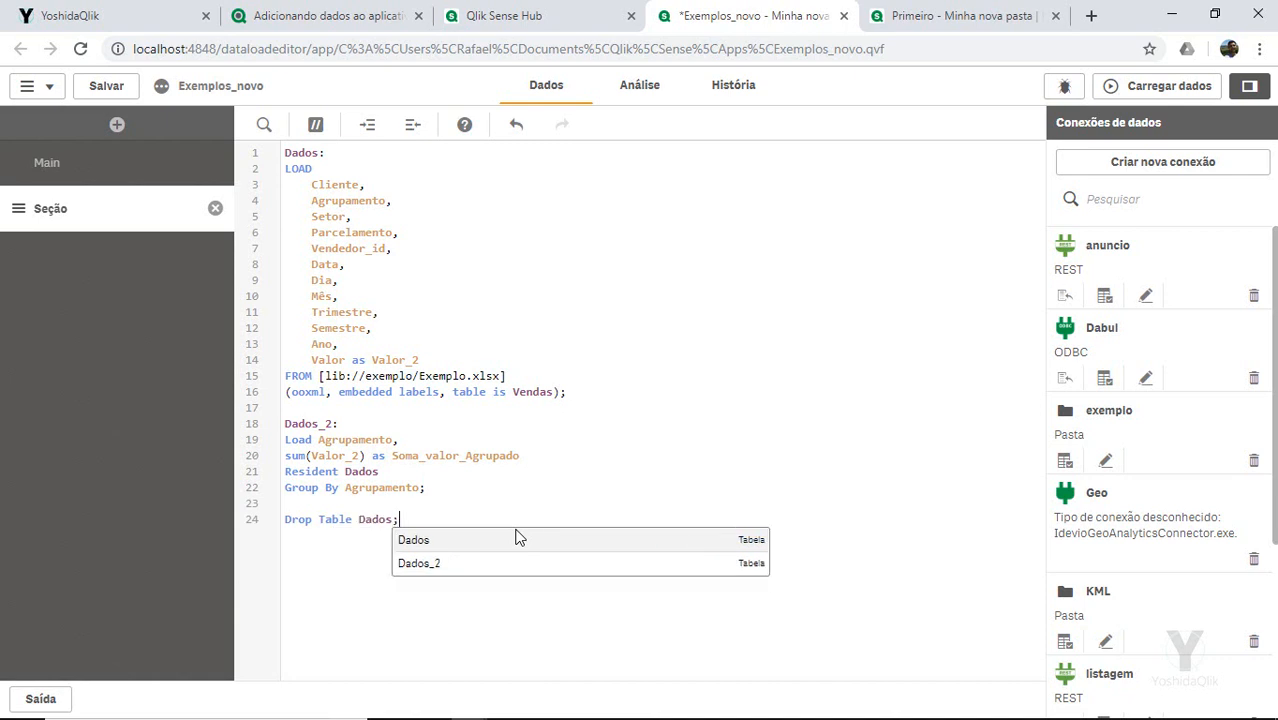
pyautogui.click(339, 424)
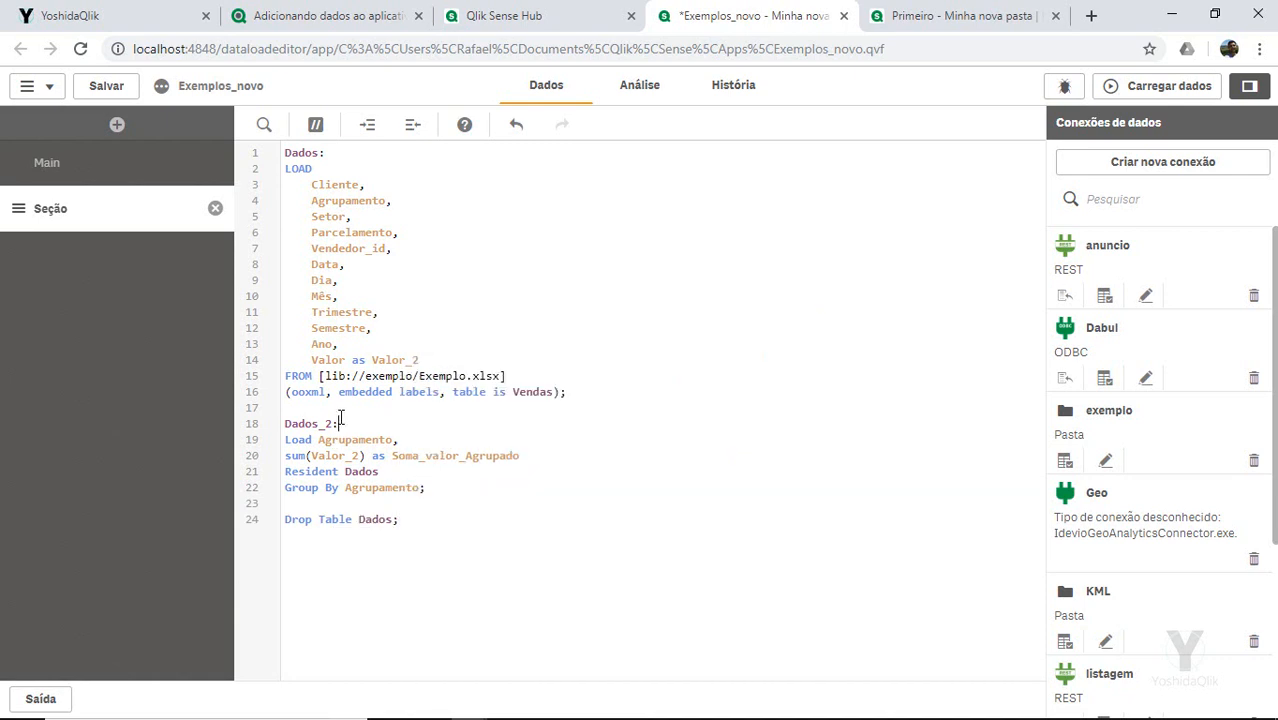
pyautogui.click(112, 88)
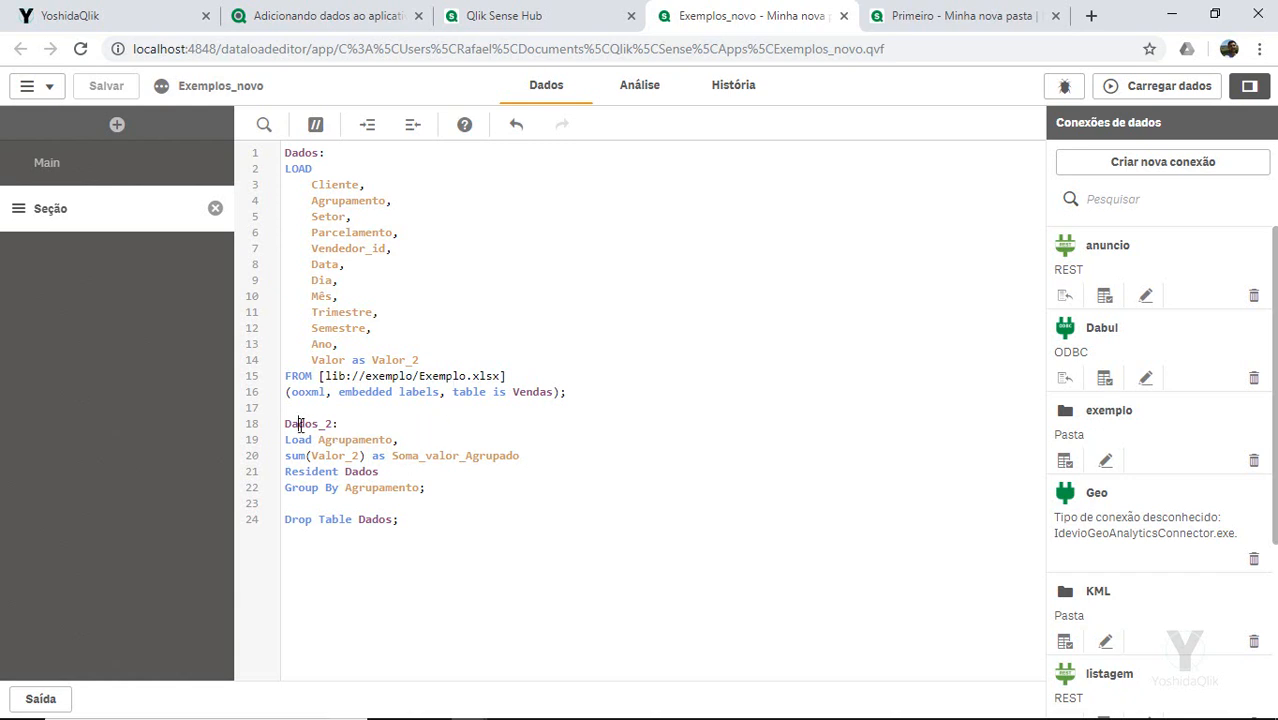
# Step: Review the Dados_2 block, run the data load and close its progress report
pyautogui.moveTo(285, 424); pyautogui.dragTo(420, 488)
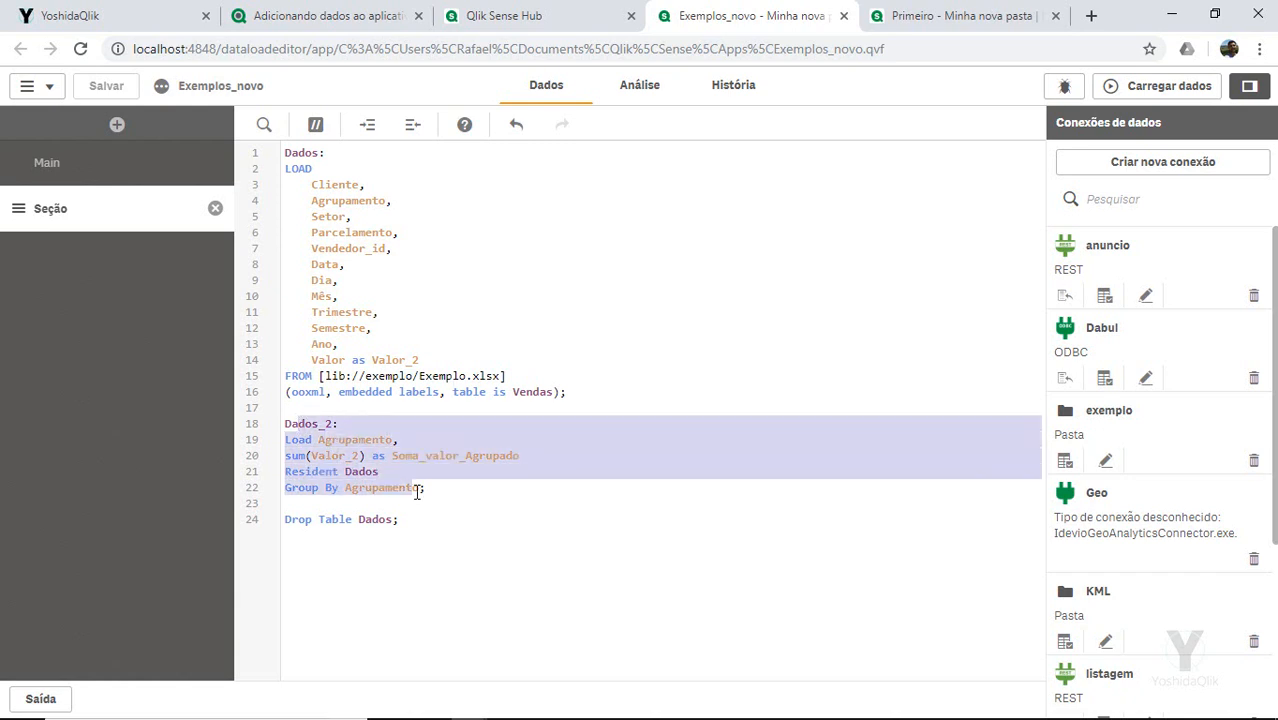
pyautogui.click(352, 459)
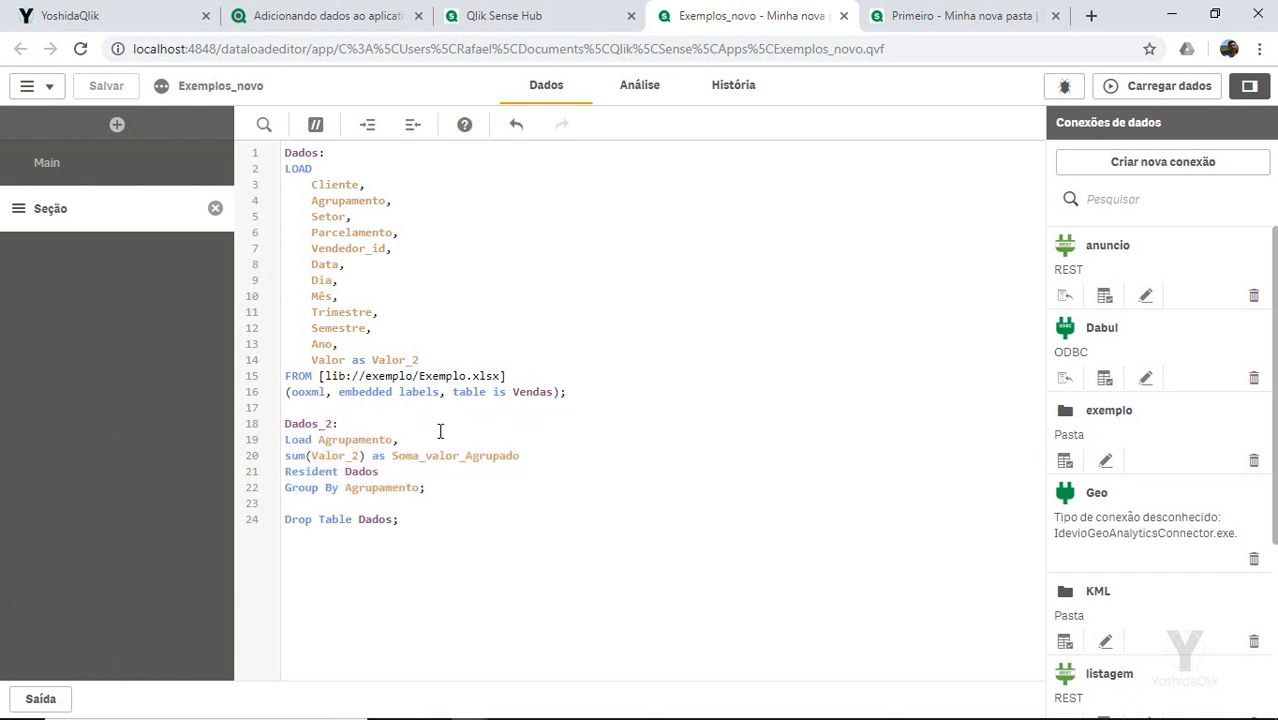
pyautogui.doubleClick(358, 439)
pyautogui.click(701, 414)
pyautogui.click(1155, 89)
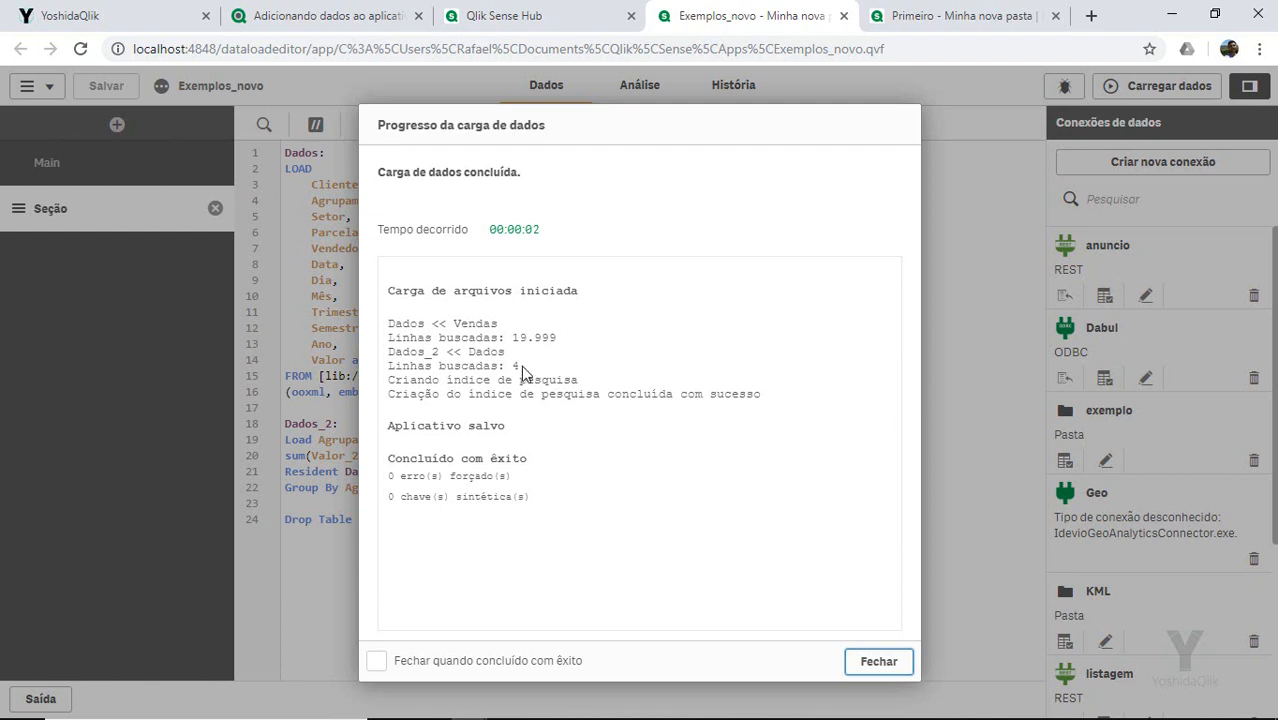
pyautogui.click(880, 663)
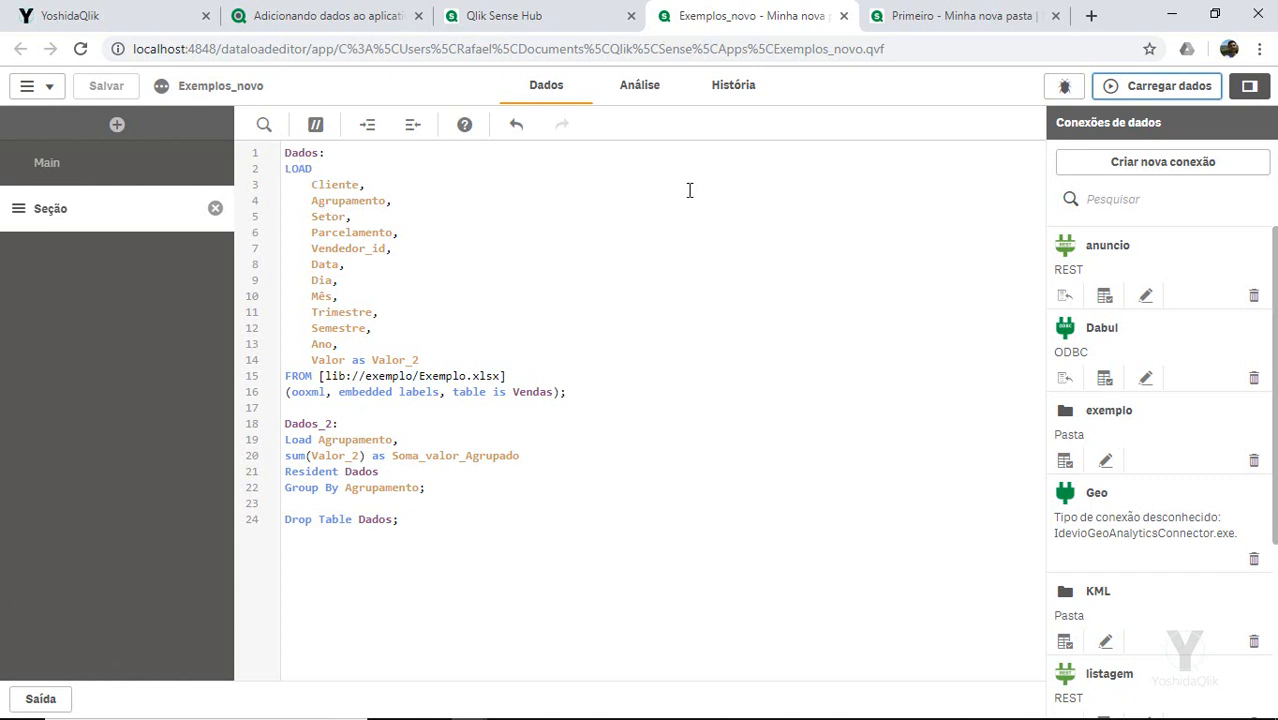
# Step: Return to the analysis sheet, start editing it and select the table with the Sum(Valor_2) column
pyautogui.click(645, 86)
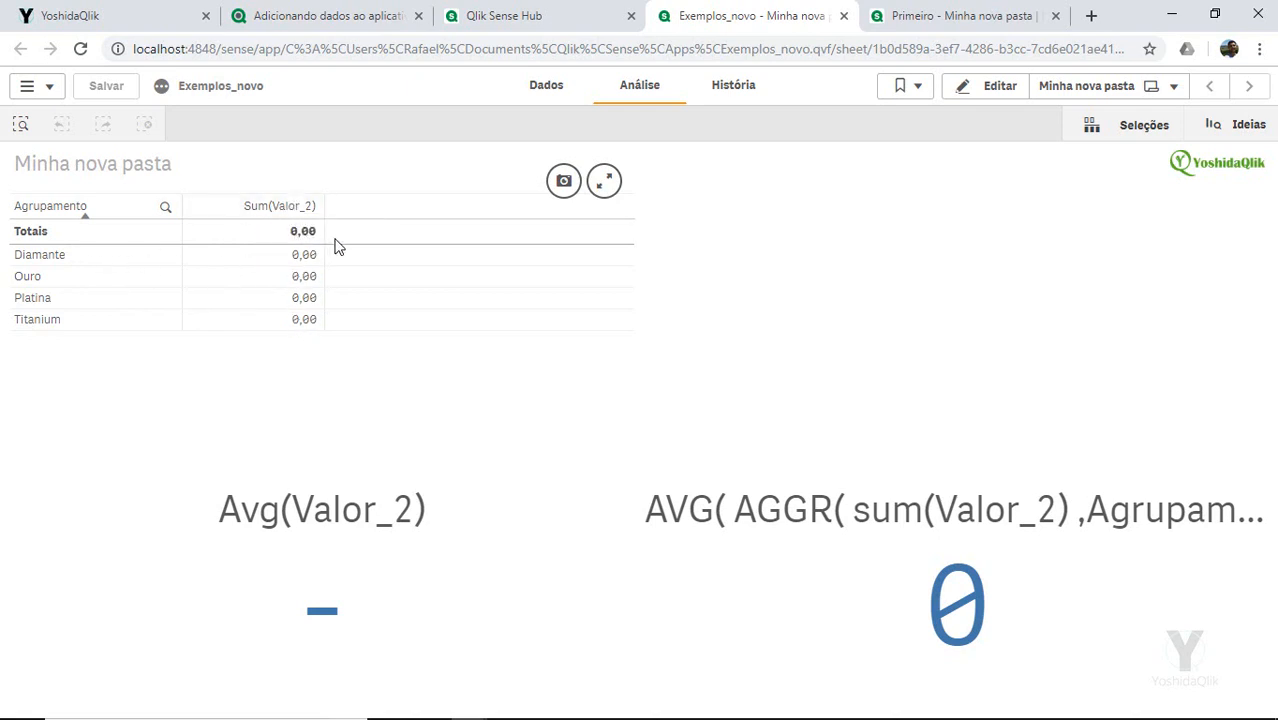
pyautogui.click(996, 88)
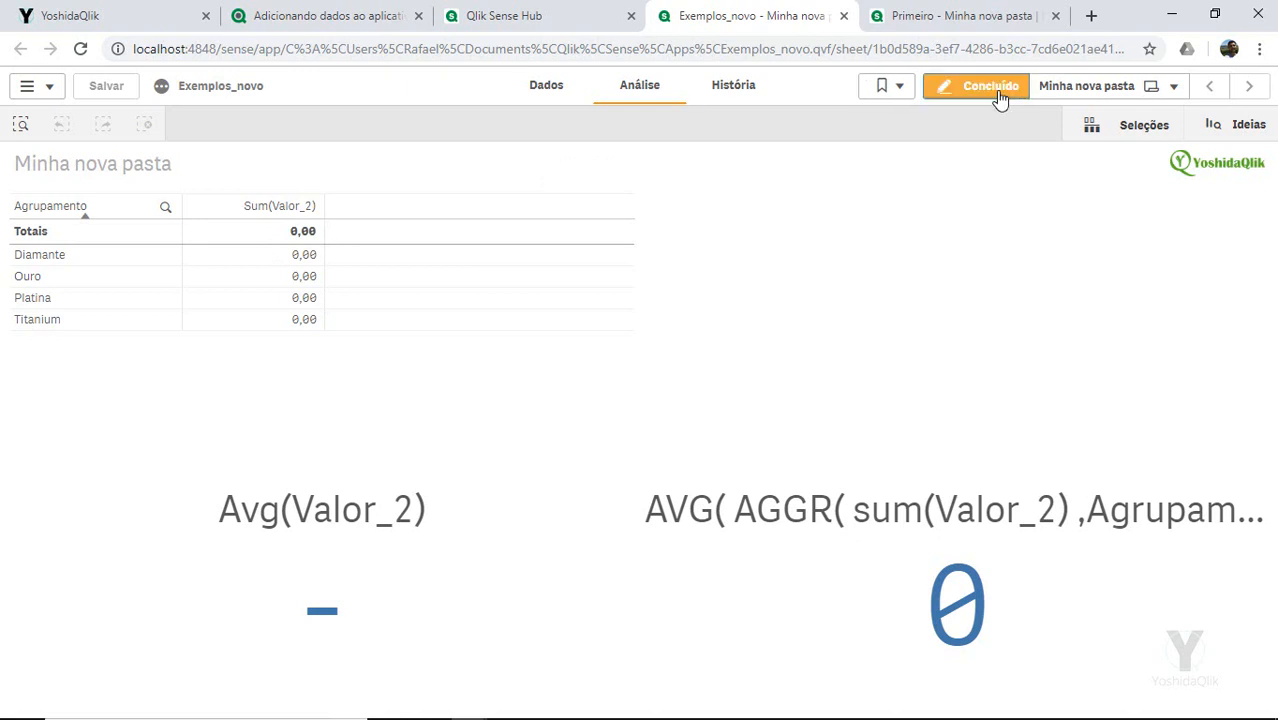
pyautogui.click(535, 322)
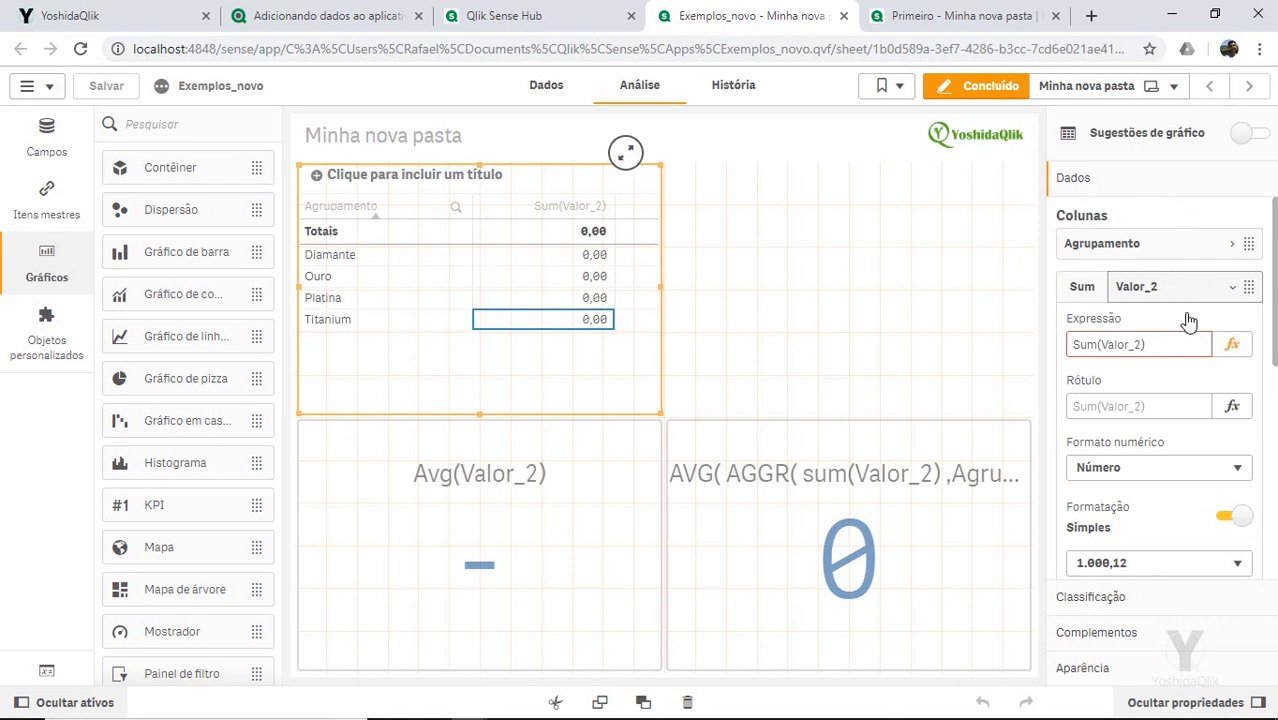
# Step: Replace Valor_2 with Soma_valor_Agrupado in the table's Sum expression and apply it
pyautogui.click(1232, 344)
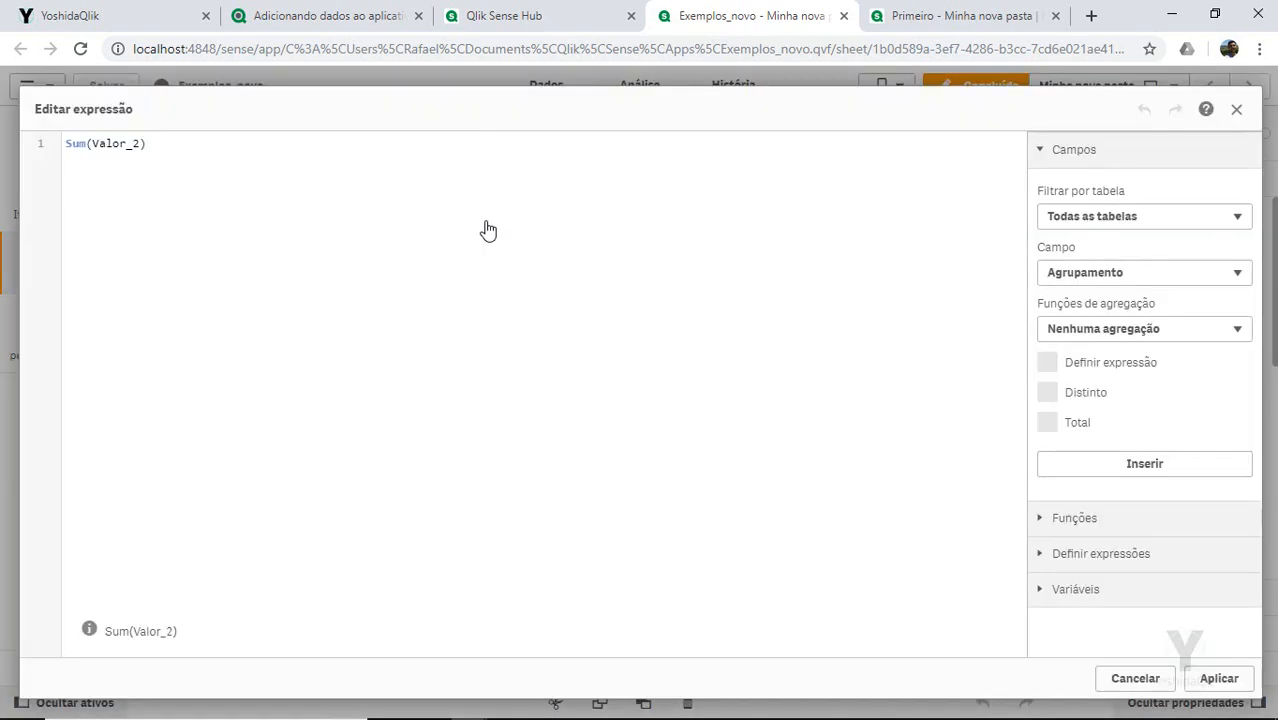
pyautogui.doubleClick(117, 136)
pyautogui.write('valo')
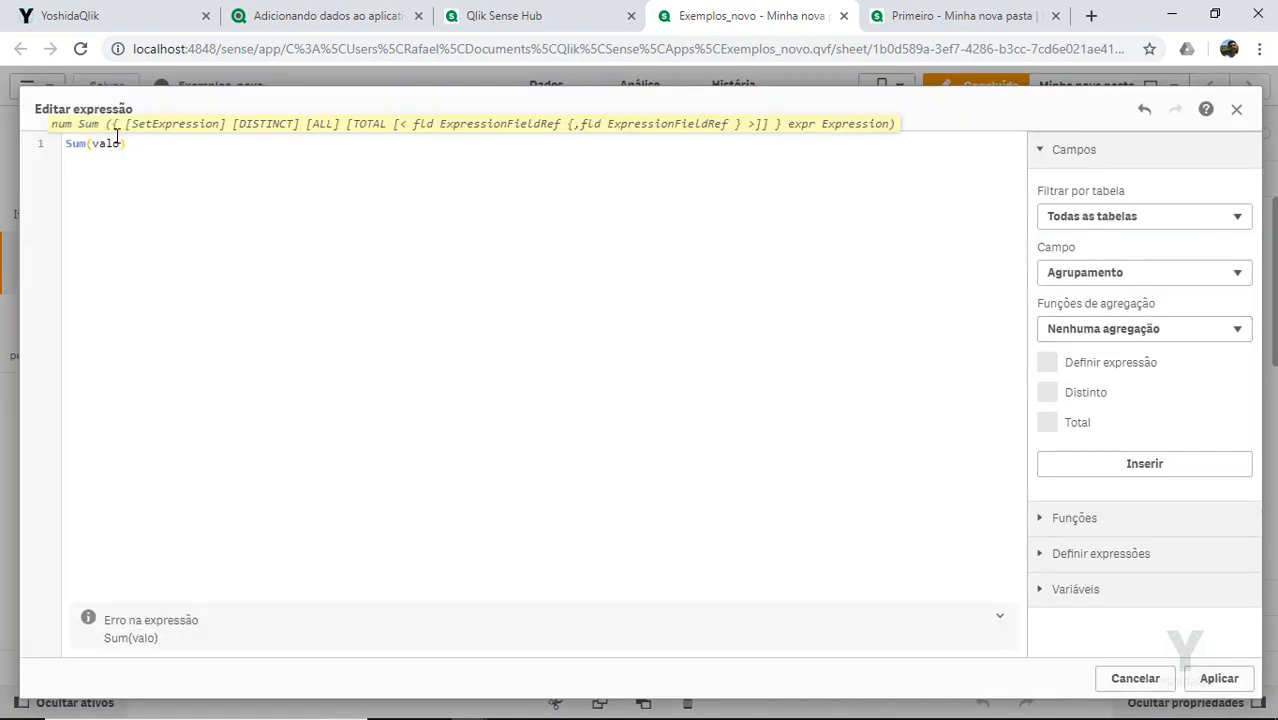
pyautogui.press('BackSpace')
pyautogui.press('BackSpace')
pyautogui.press('BackSpace')
pyautogui.press('BackSpace')
pyautogui.write('Valo')
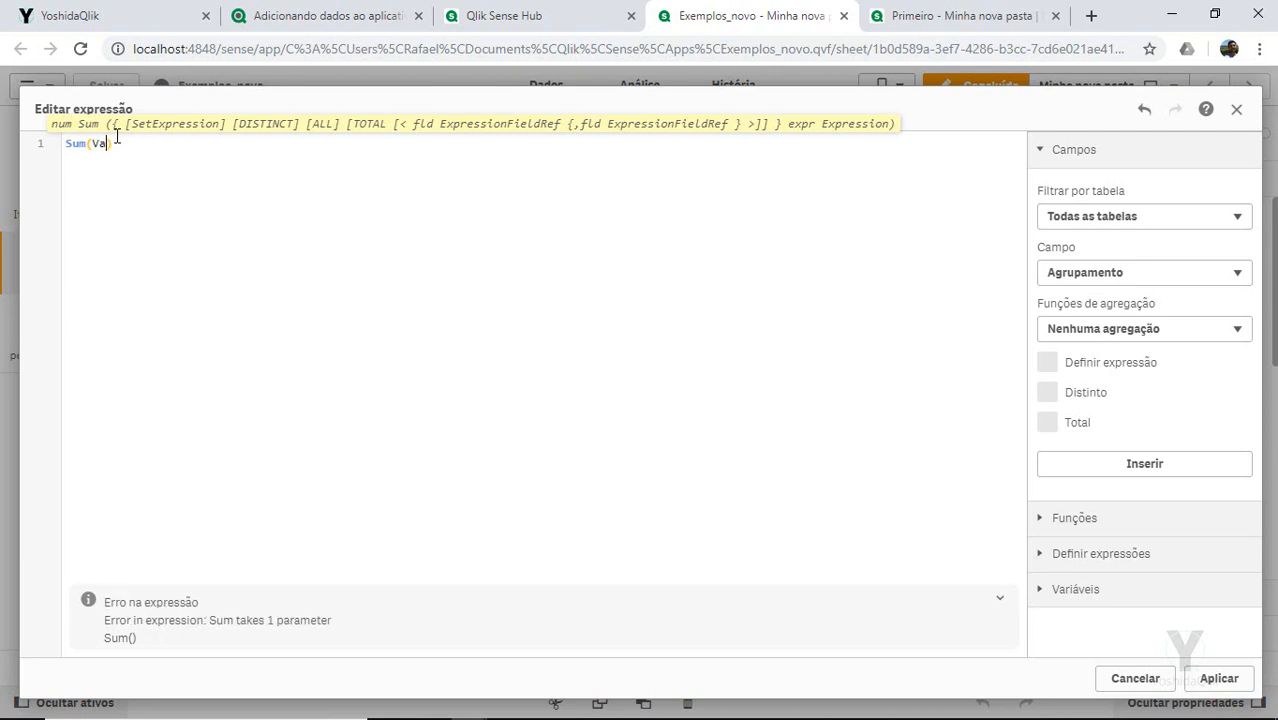
pyautogui.press('BackSpace')
pyautogui.press('BackSpace')
pyautogui.press('BackSpace')
pyautogui.press('BackSpace')
pyautogui.write('Som')
pyautogui.press('Return')
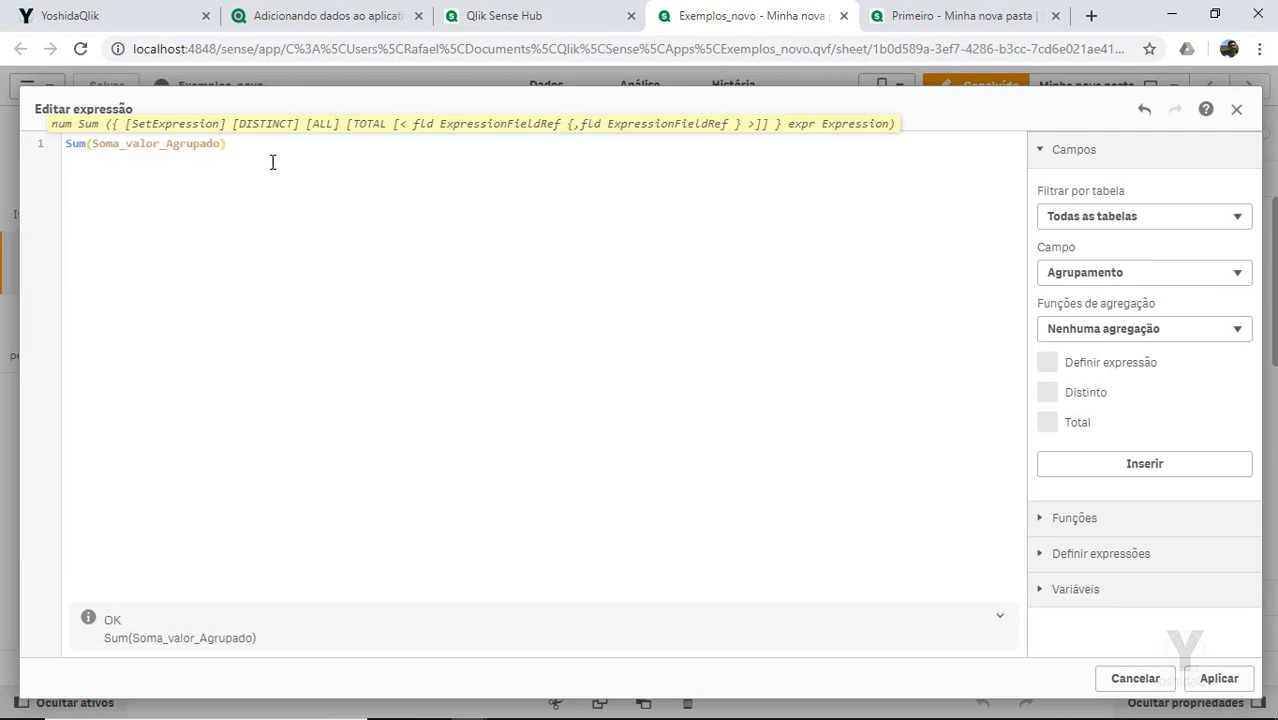
pyautogui.click(1219, 678)
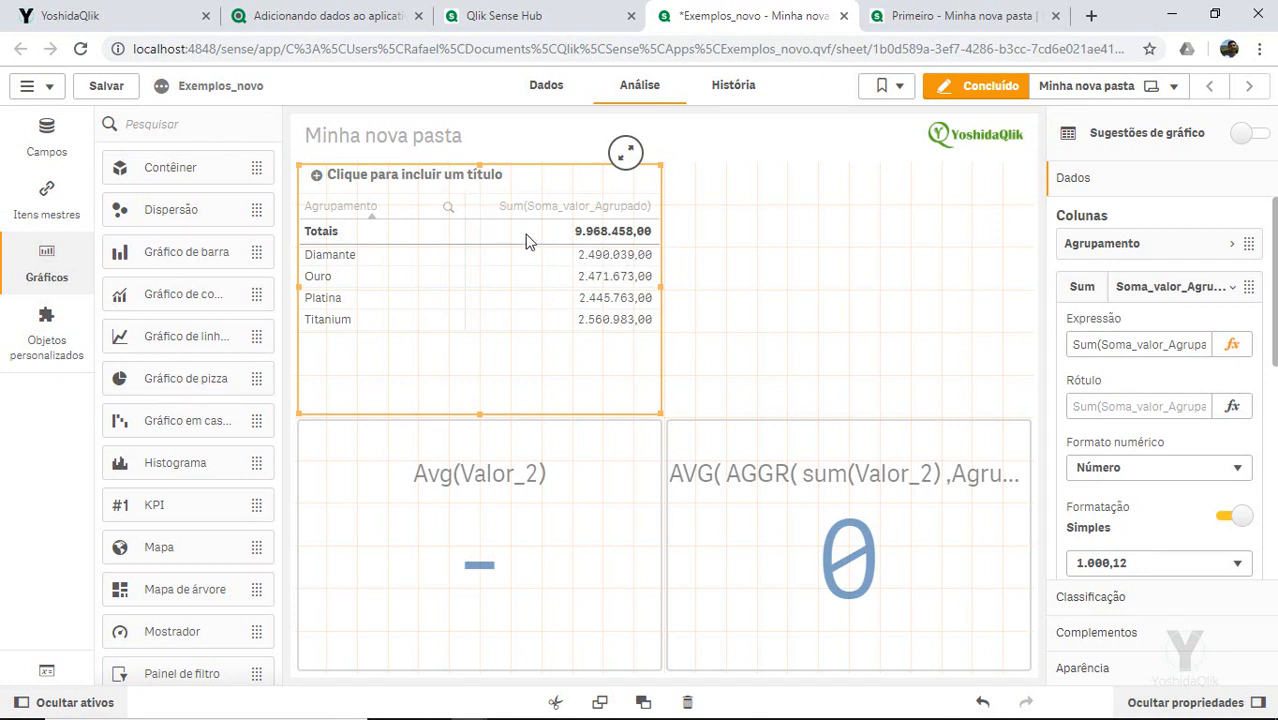
# Step: Change the aggregation function in the table's Soma_valor_Agrupado measure to AVG
pyautogui.doubleClick(1080, 345)
pyautogui.write('AVG')
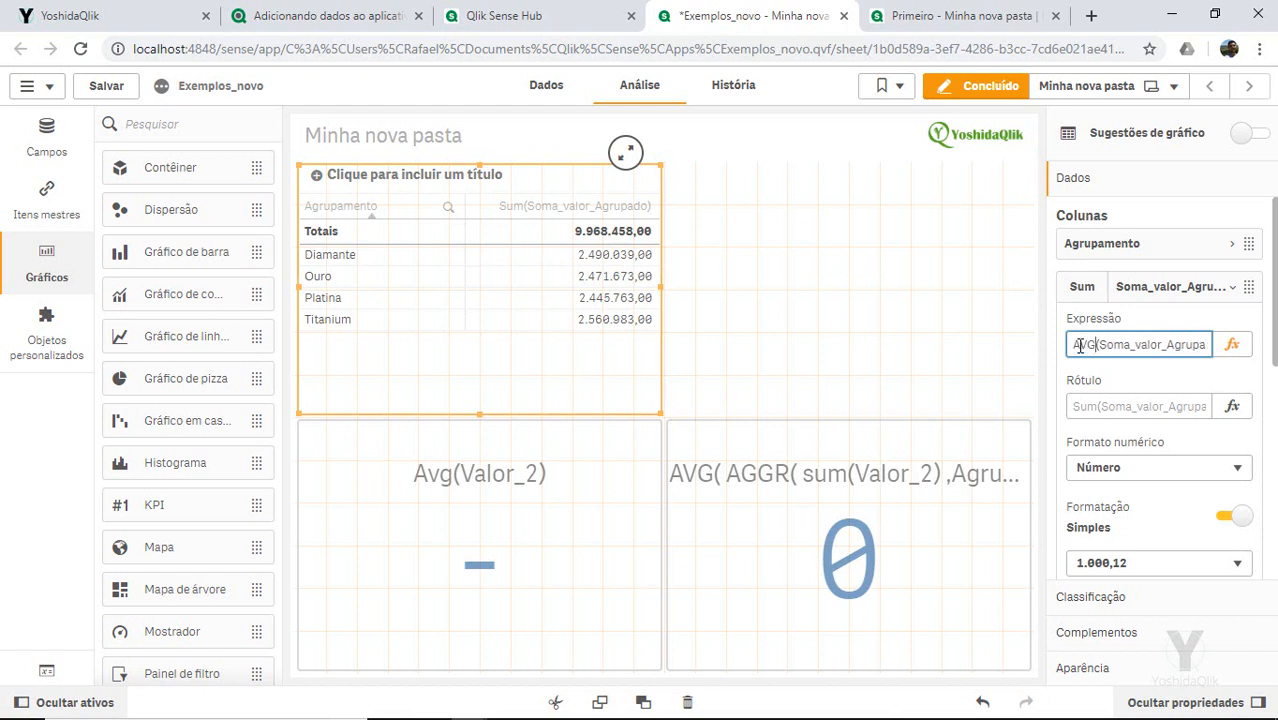
pyautogui.press('Return')
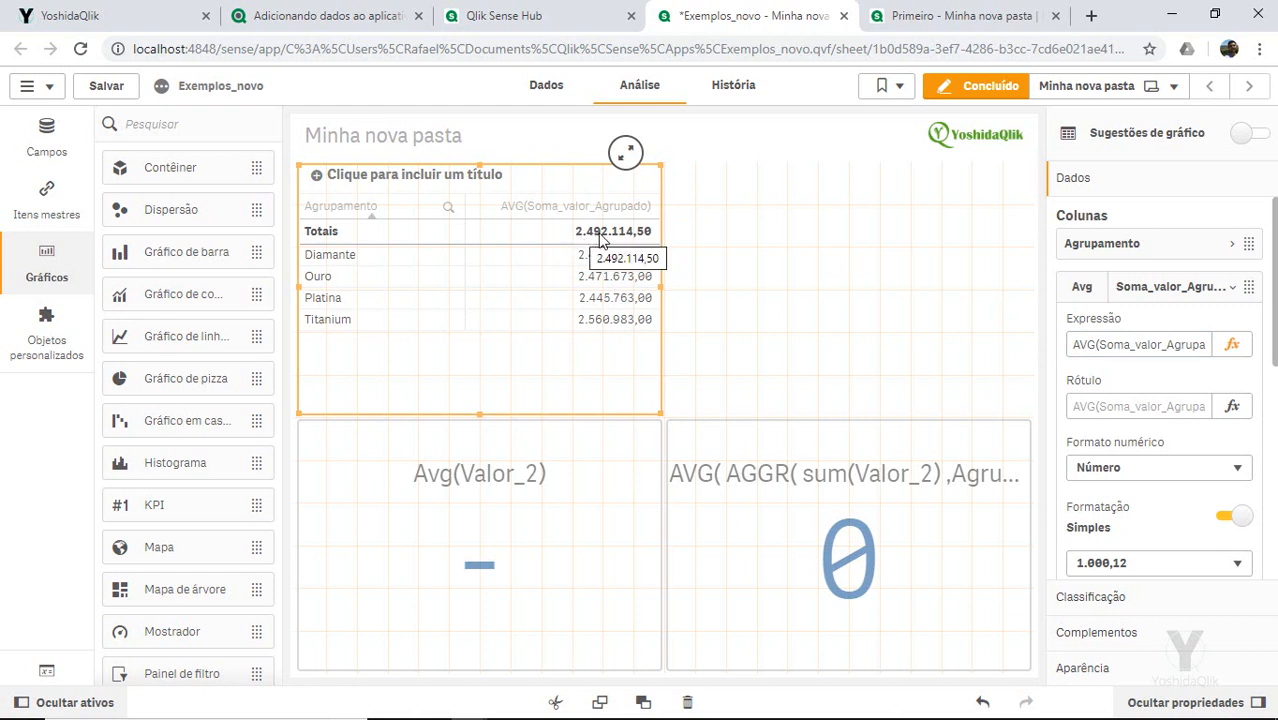
# Step: Replace Valor_2 with Soma_valor_Agrupado in the Avg(Valor_2) KPI's expression and apply it
pyautogui.click(548, 558)
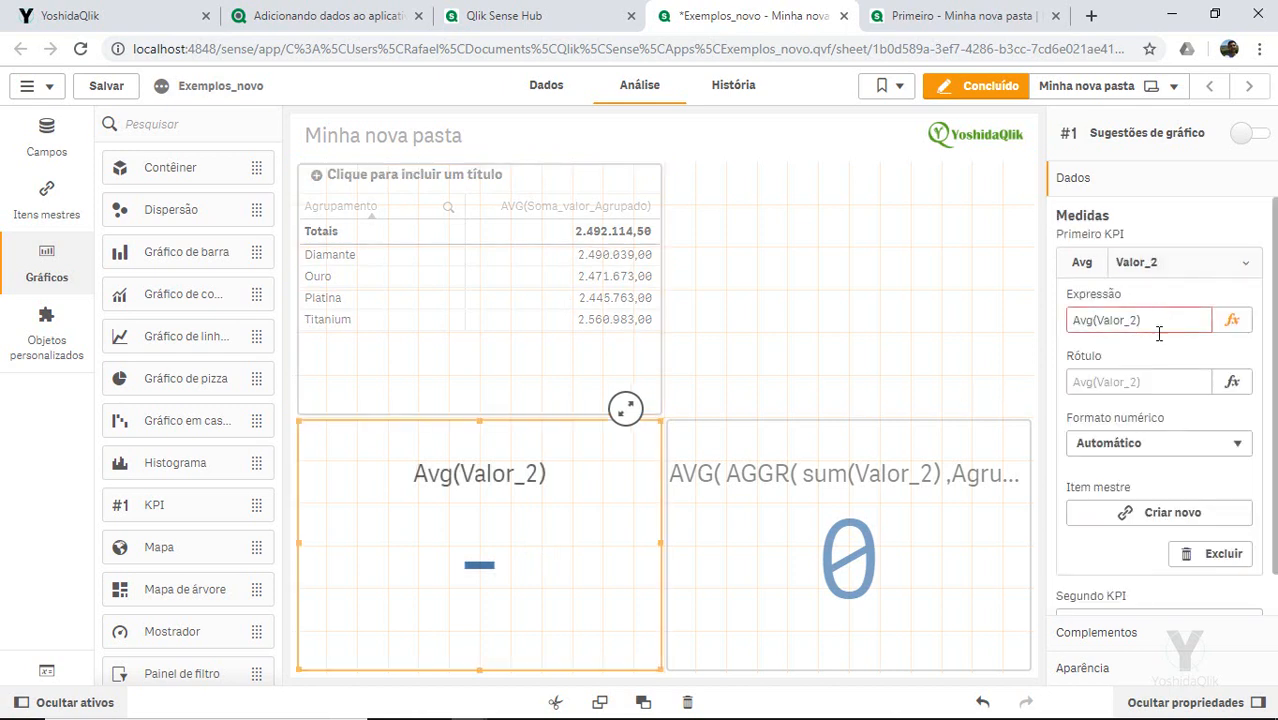
pyautogui.doubleClick(1114, 320)
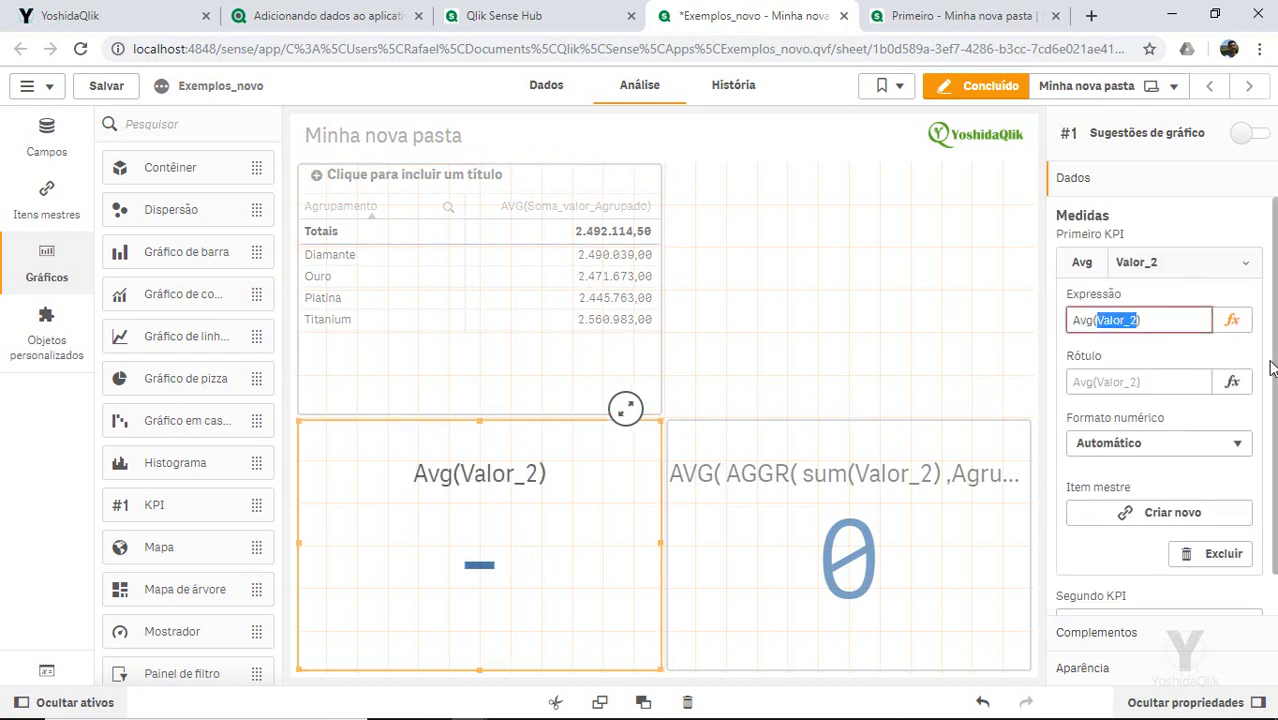
pyautogui.click(1230, 322)
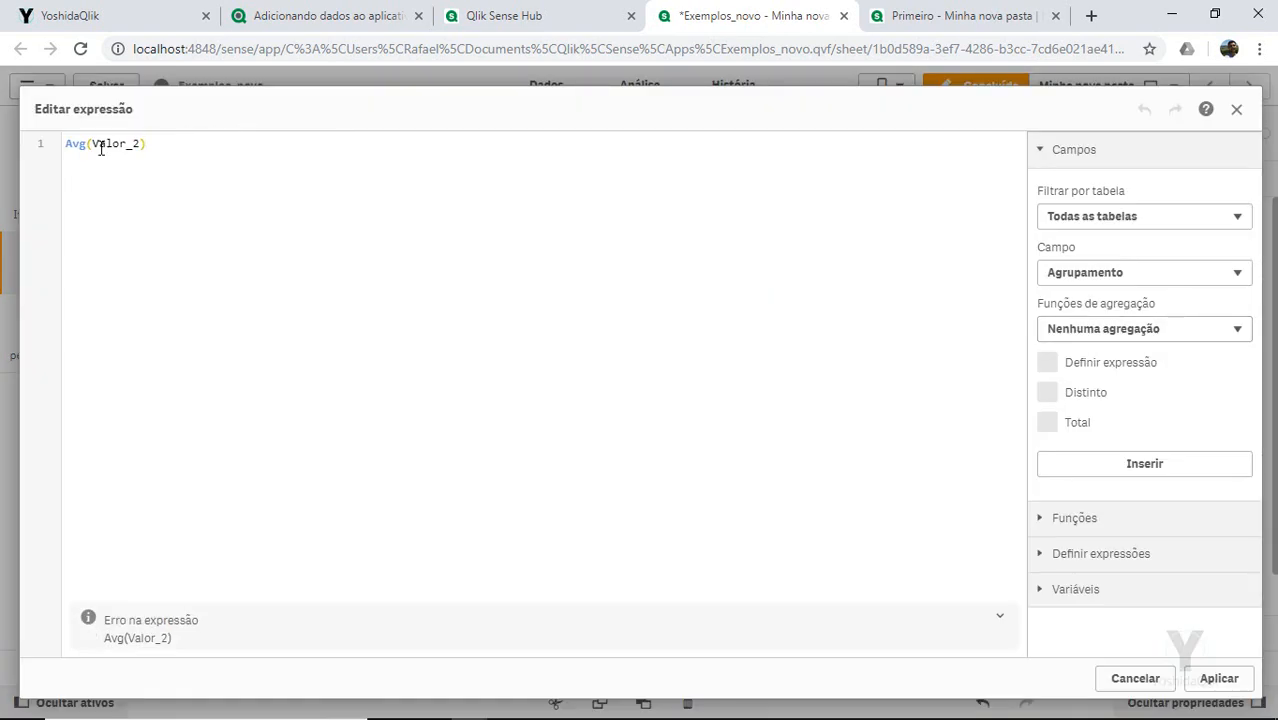
pyautogui.doubleClick(100, 145)
pyautogui.write('som')
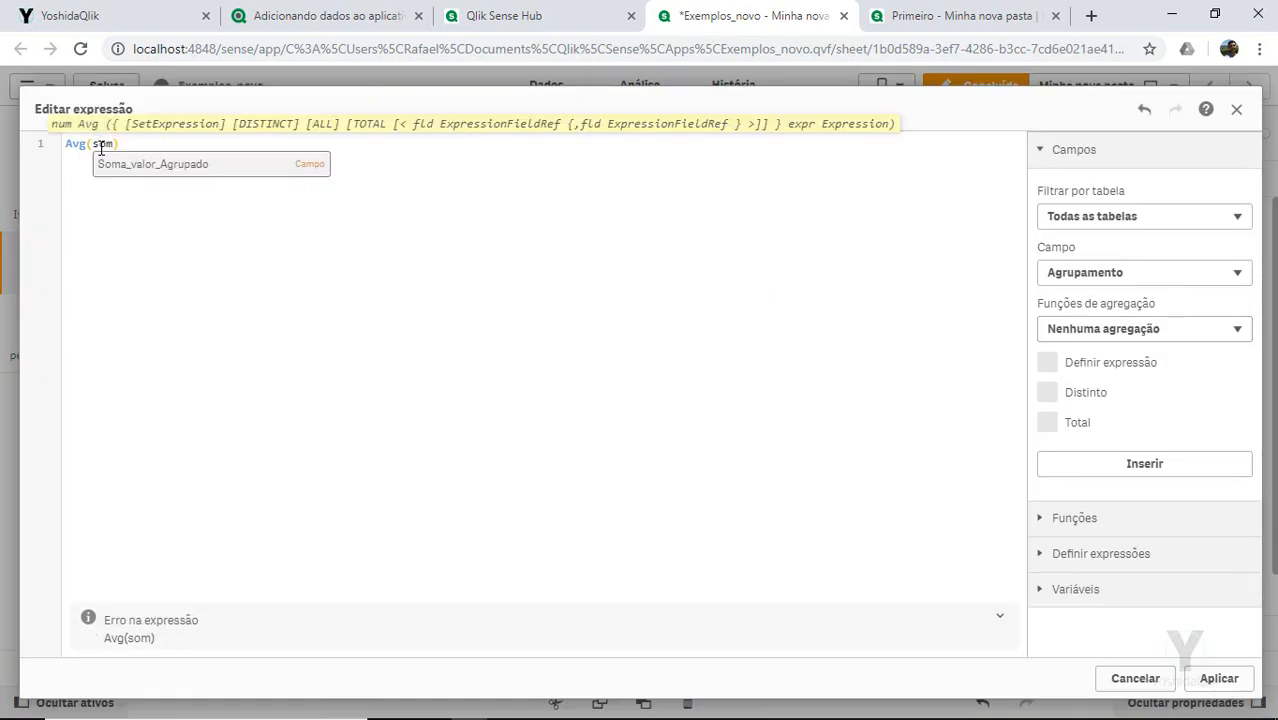
pyautogui.press('Return')
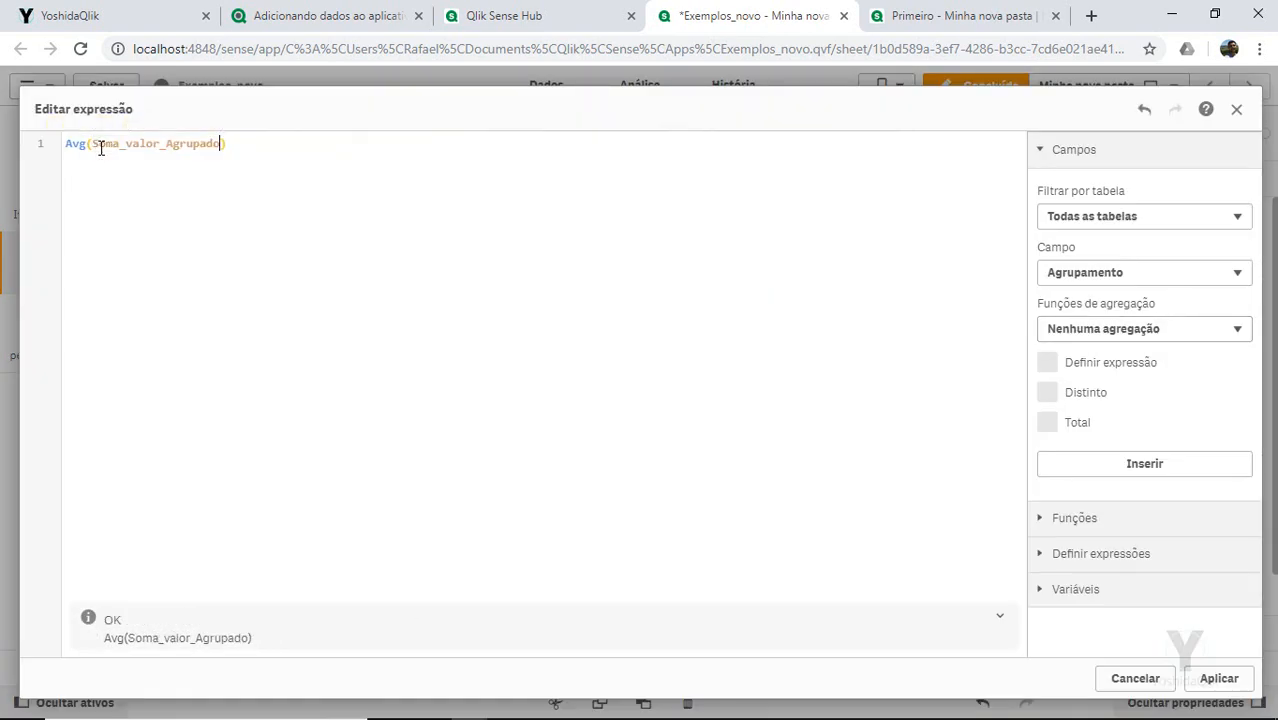
pyautogui.click(1218, 679)
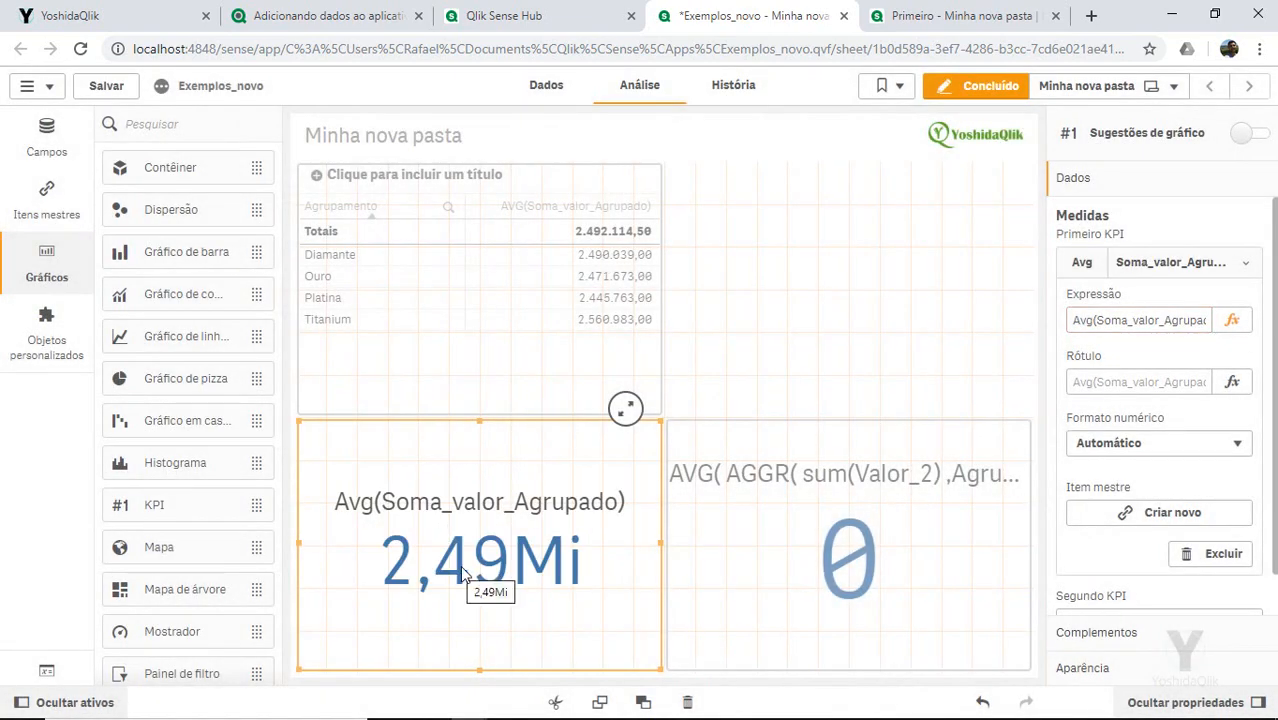
# Step: In the AGGR KPI's expression, replace Valor_2 with Soma_valor_Agrupado inside the inner sum and apply the change
pyautogui.click(838, 543)
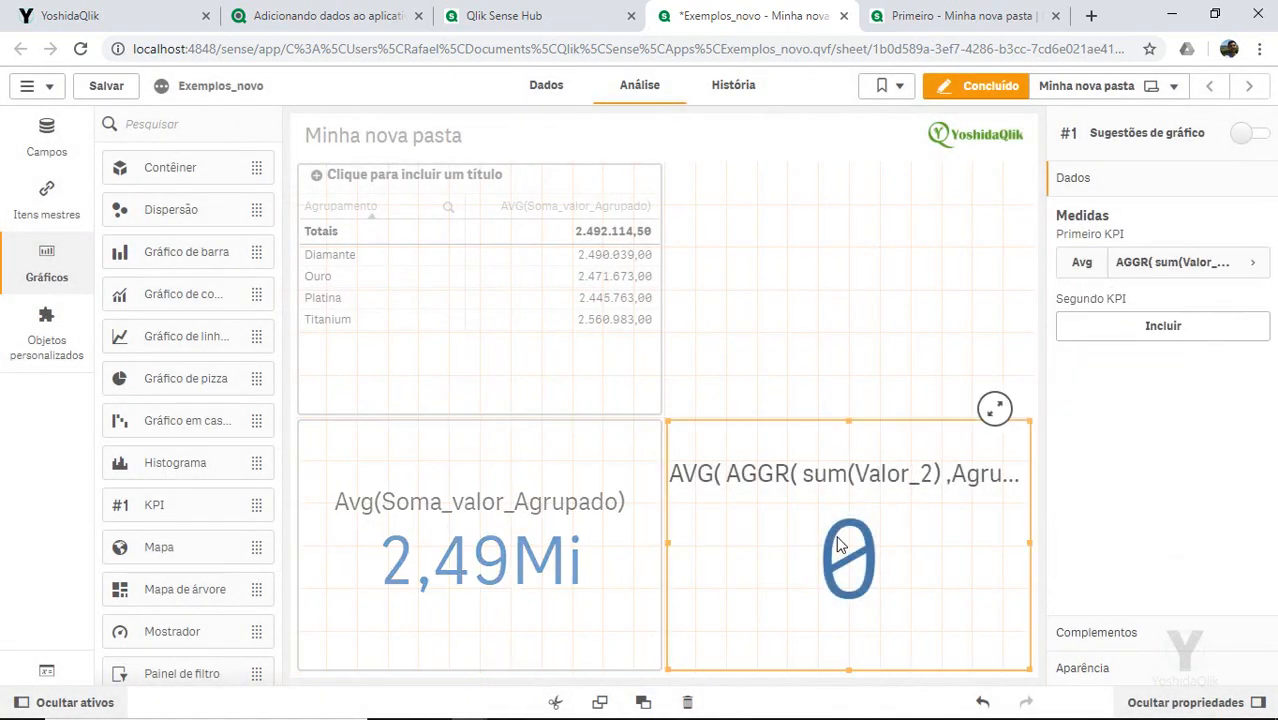
pyautogui.click(1165, 260)
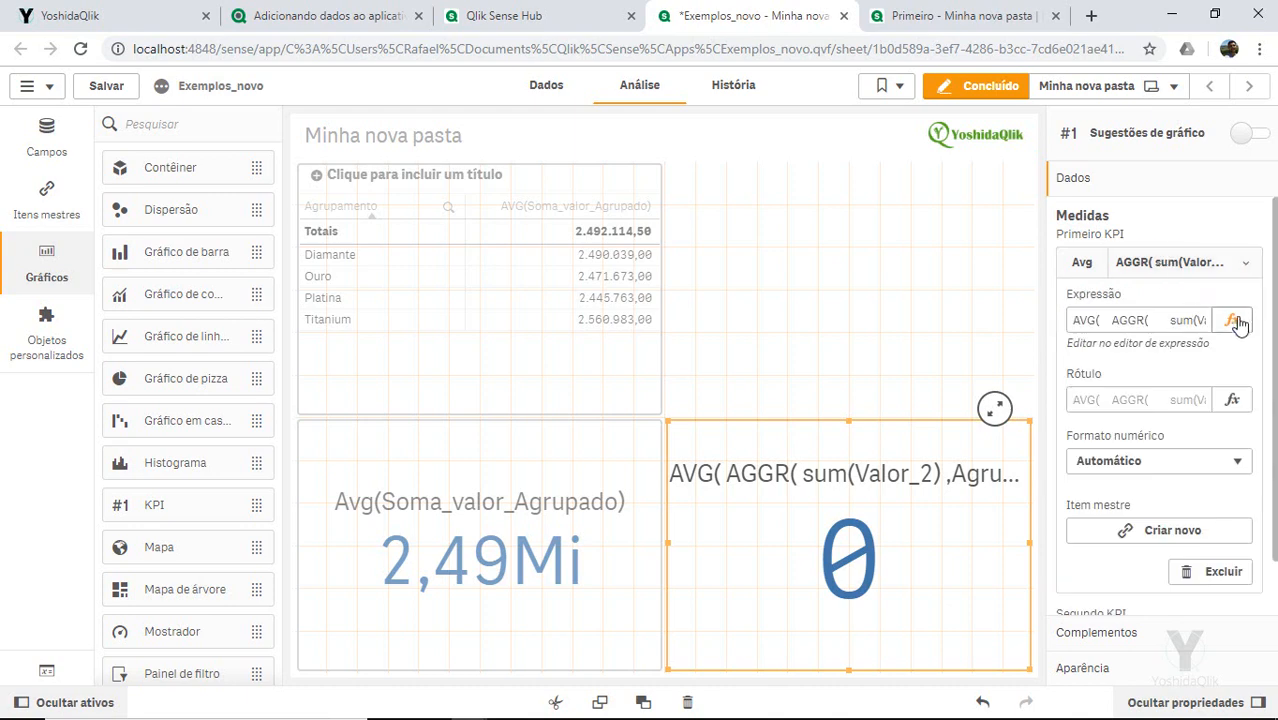
pyautogui.click(1235, 320)
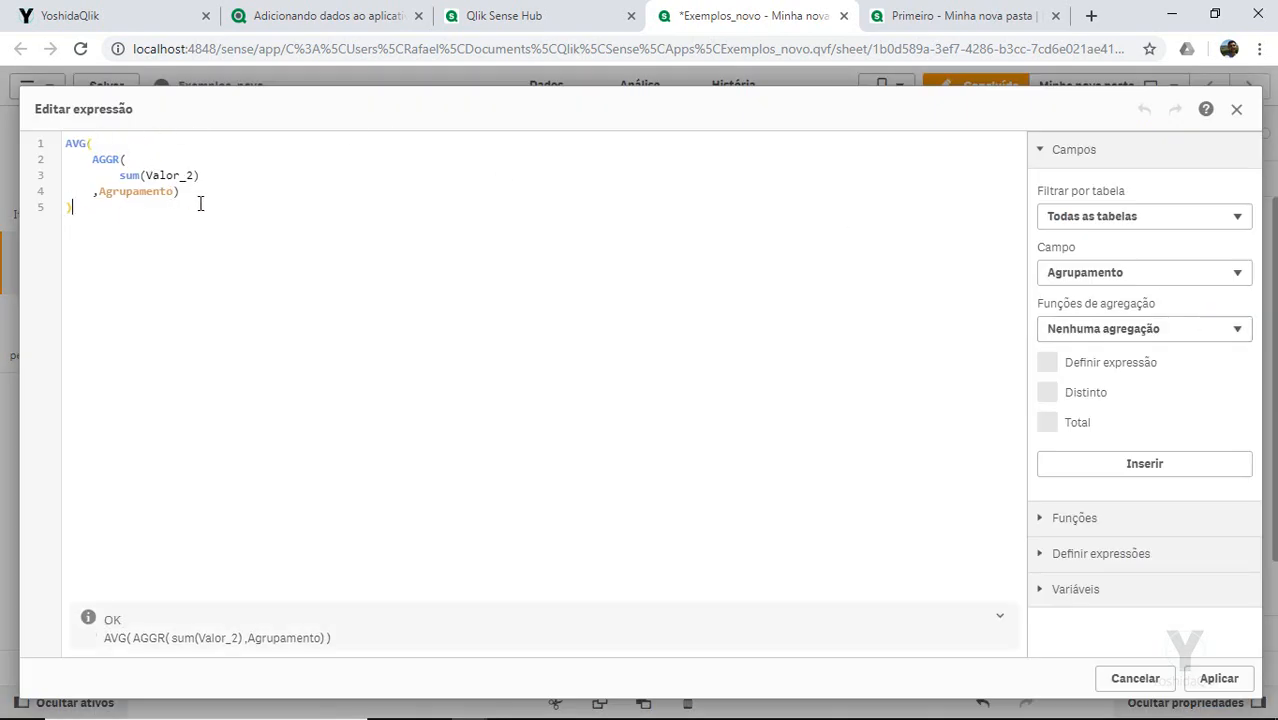
pyautogui.doubleClick(141, 192)
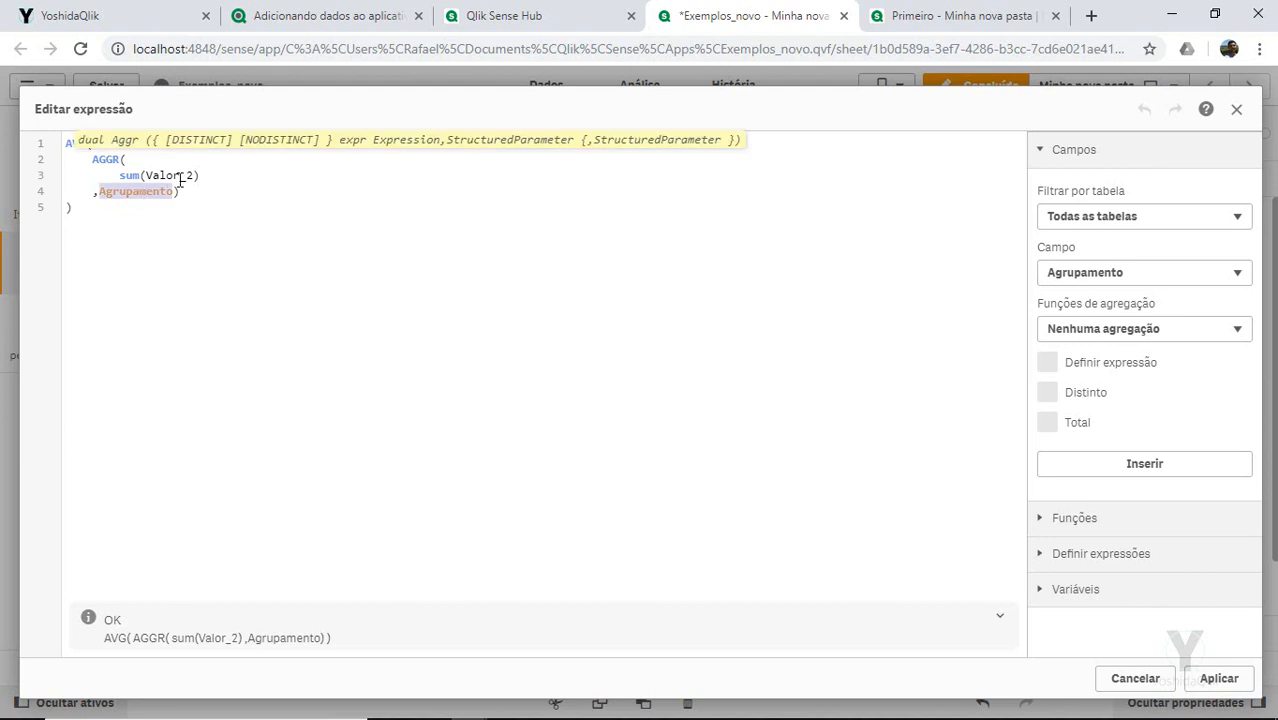
pyautogui.doubleClick(182, 176)
pyautogui.write('A')
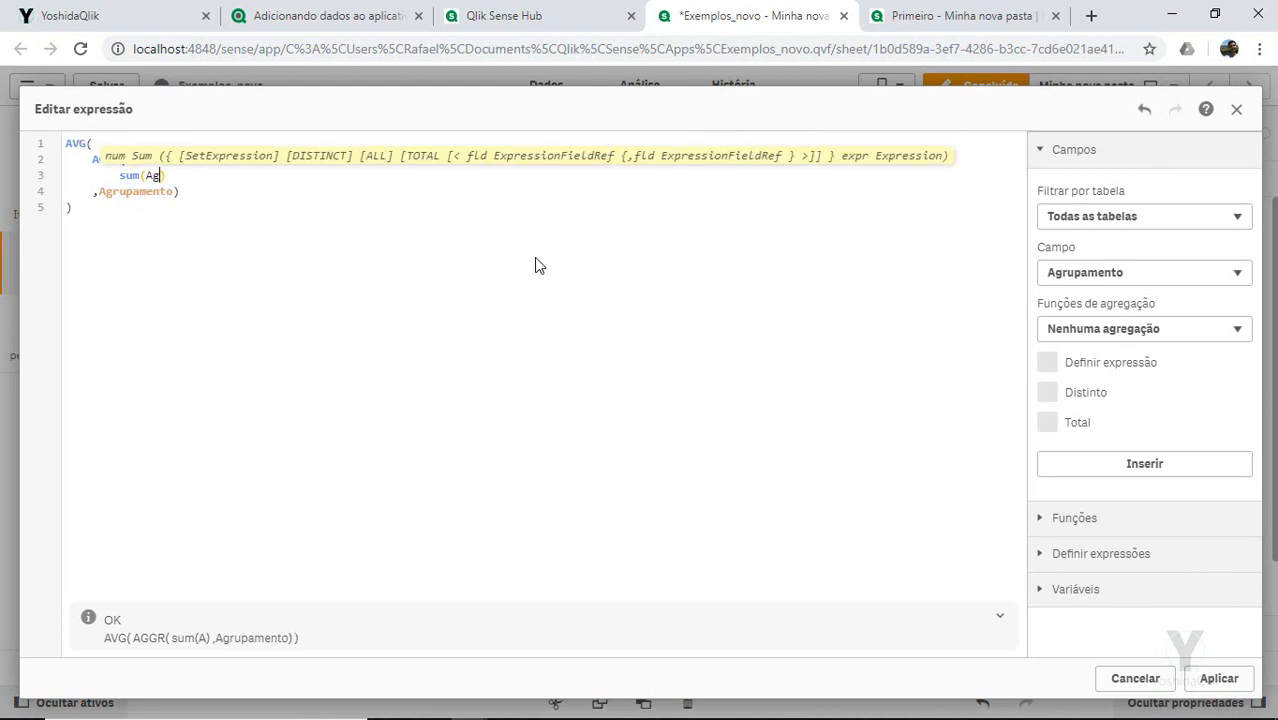
pyautogui.write('gr')
pyautogui.press('BackSpace')
pyautogui.press('BackSpace')
pyautogui.press('BackSpace')
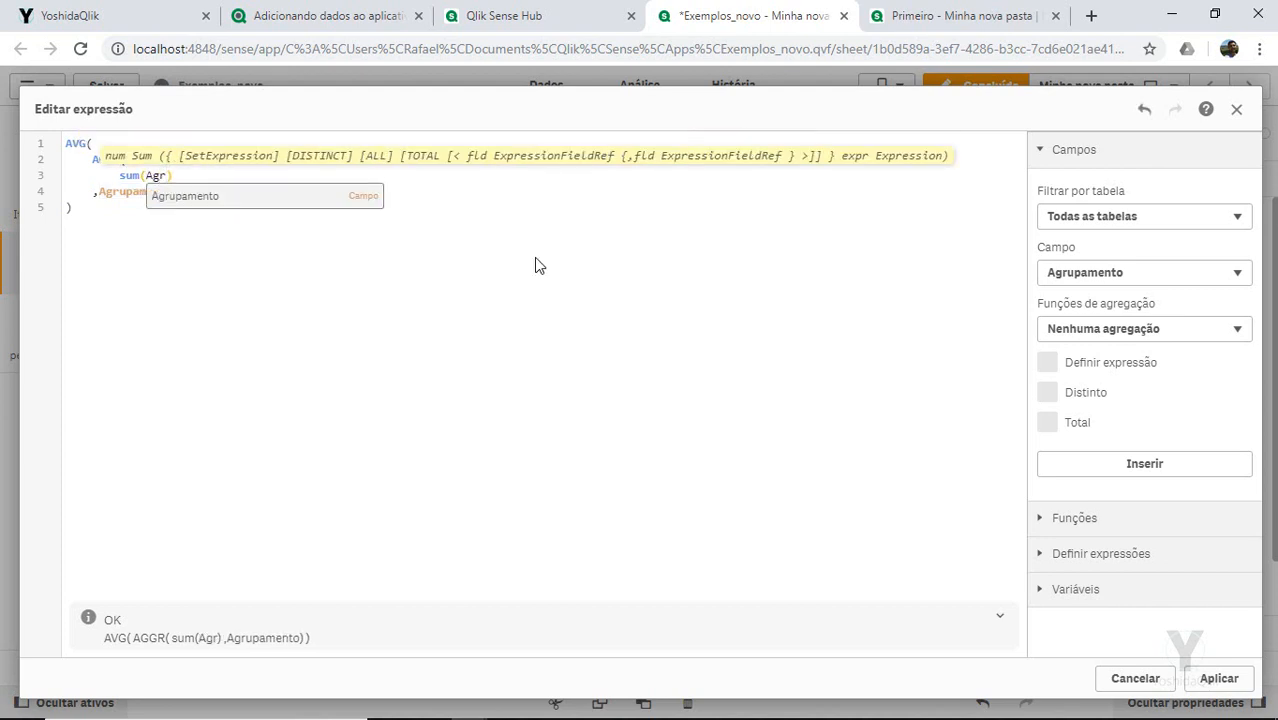
pyautogui.write('sum')
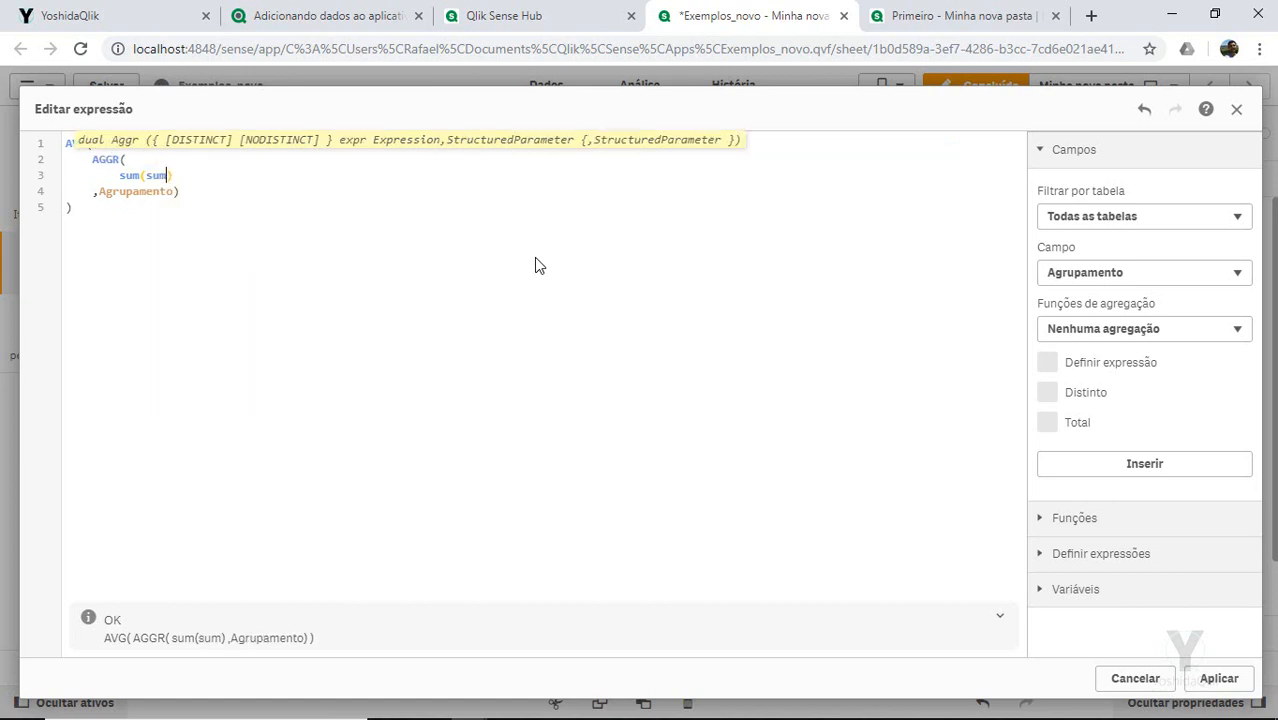
pyautogui.press('BackSpace')
pyautogui.write('om')
pyautogui.press('Return')
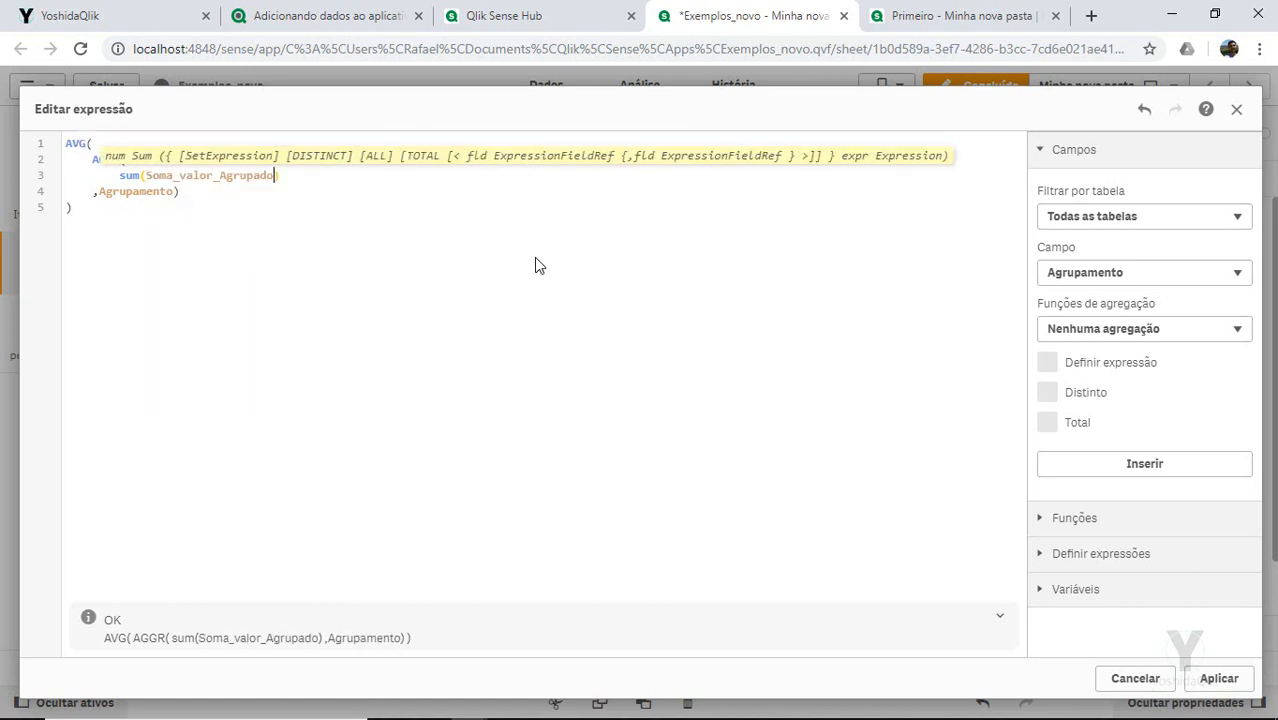
pyautogui.click(1235, 690)
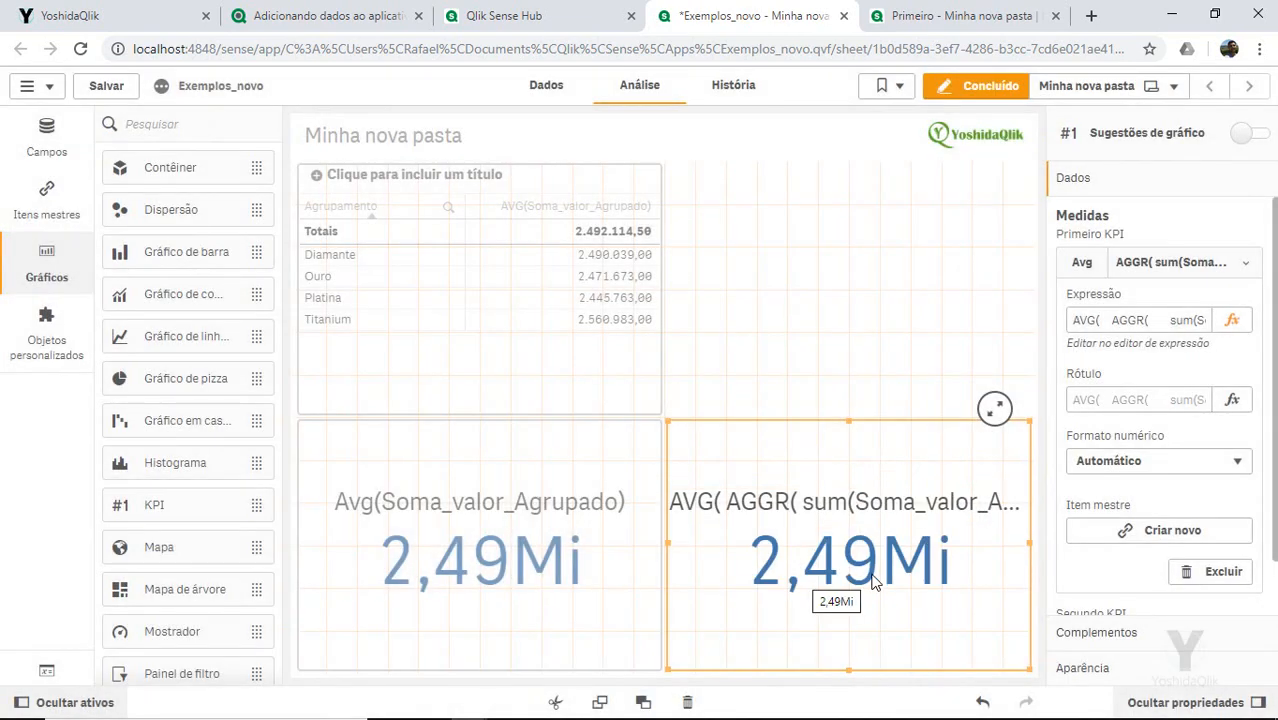
# Step: Compare the two KPIs, finish editing the sheet and save the Exemplos_novo app
pyautogui.click(430, 525)
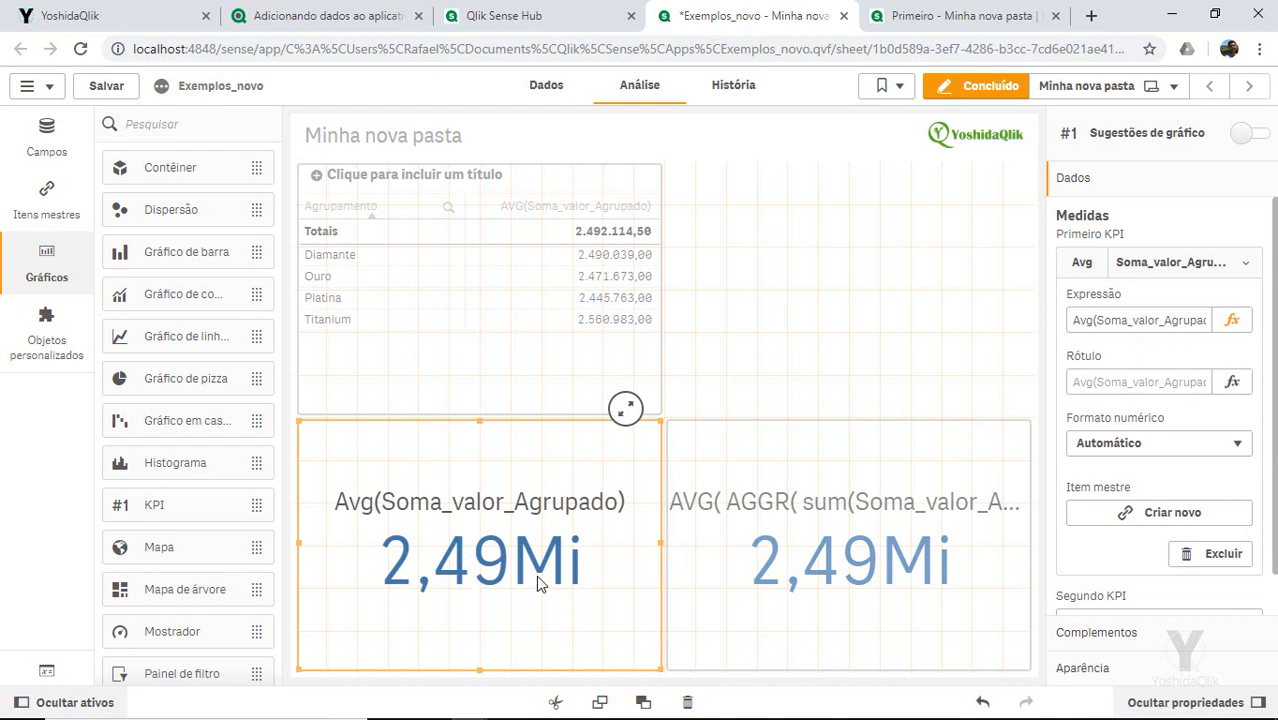
pyautogui.click(804, 327)
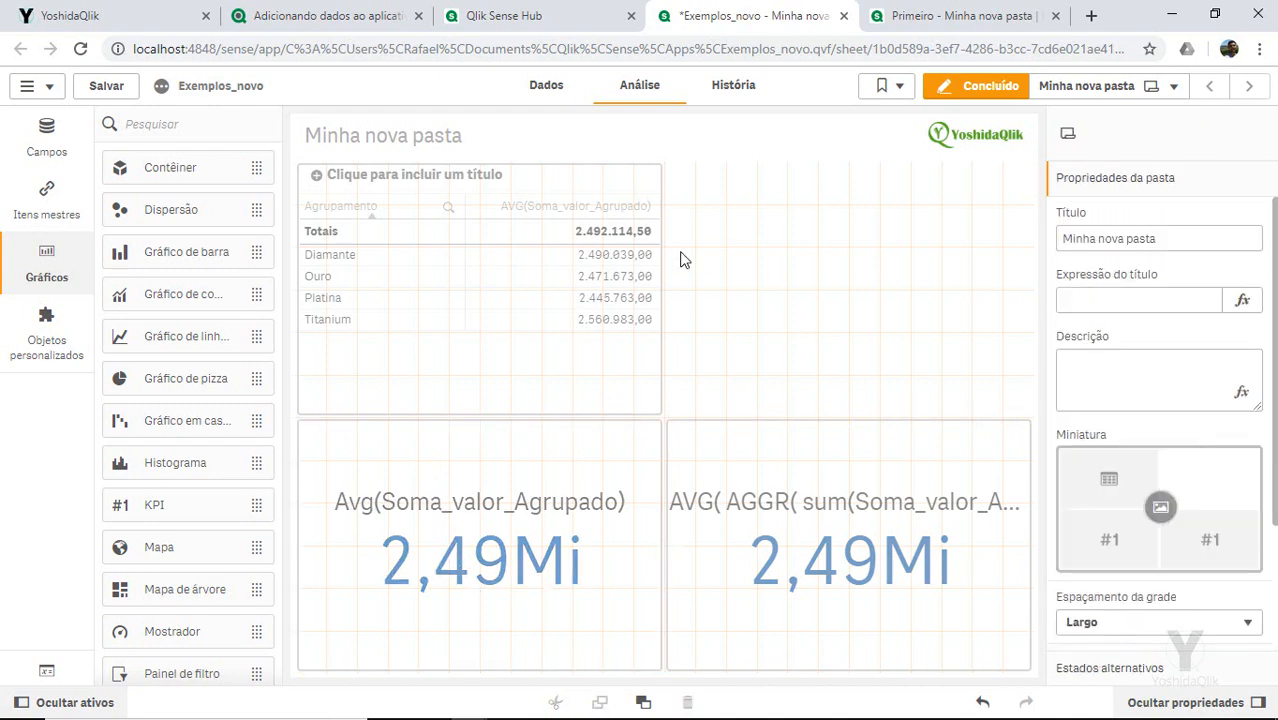
pyautogui.click(965, 86)
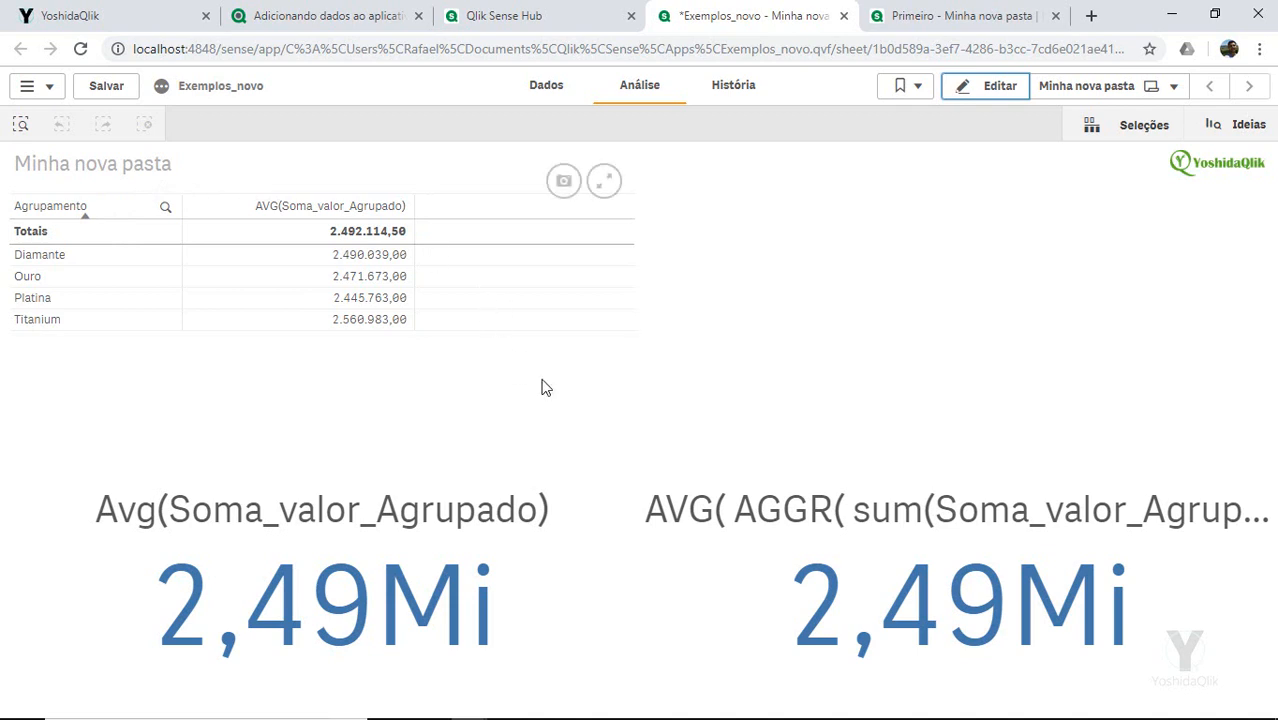
pyautogui.click(108, 88)
# Step: Examine the Dados_2 table in the data model viewer and return to the analysis sheet
pyautogui.click(52, 90)
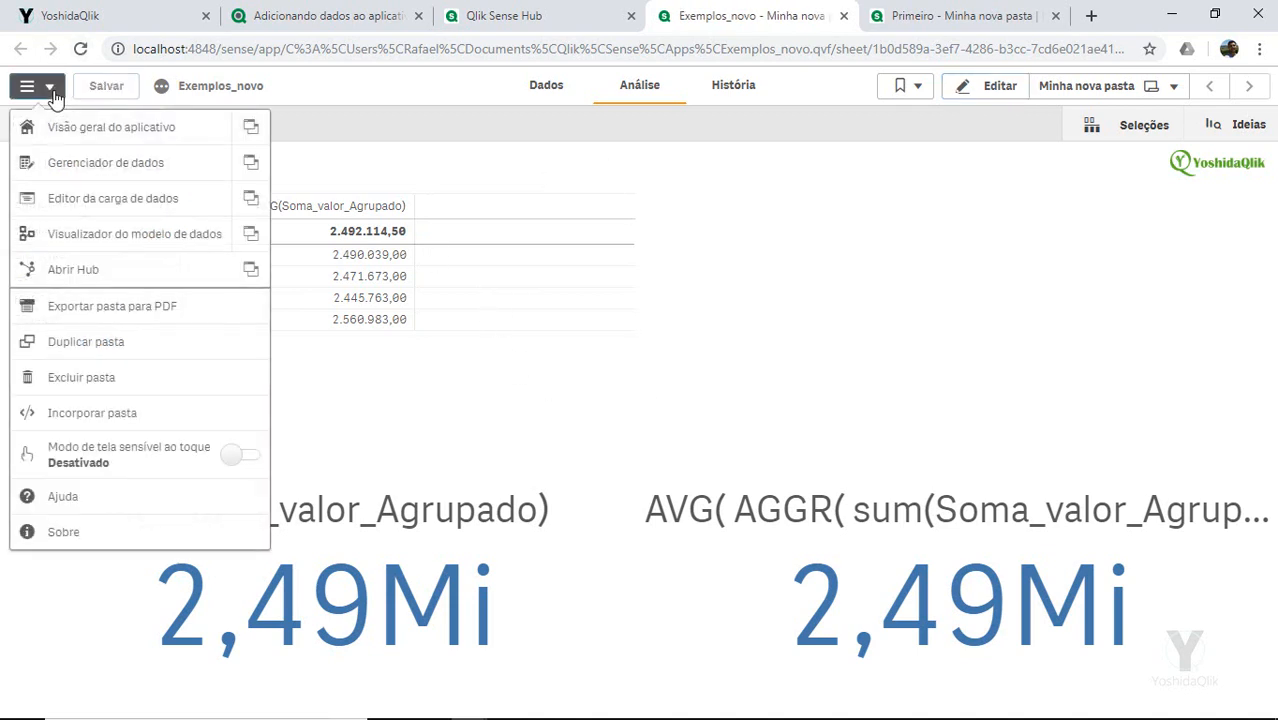
pyautogui.click(145, 238)
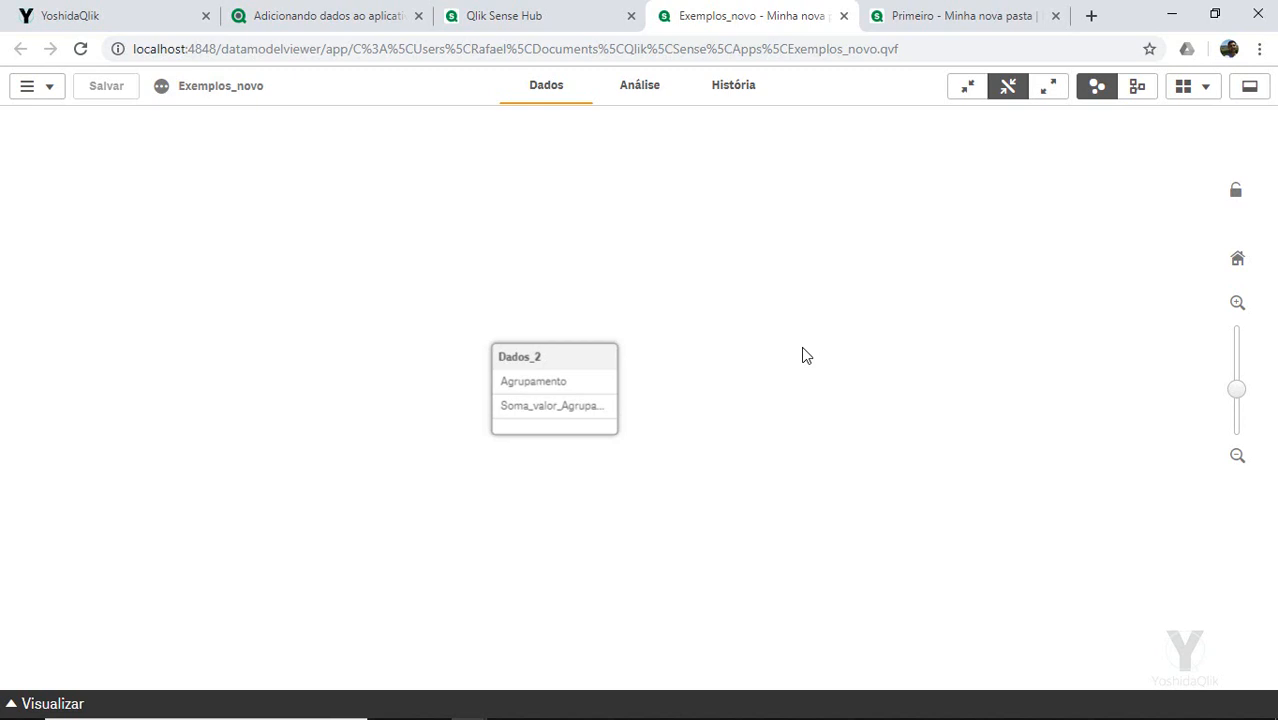
pyautogui.click(643, 92)
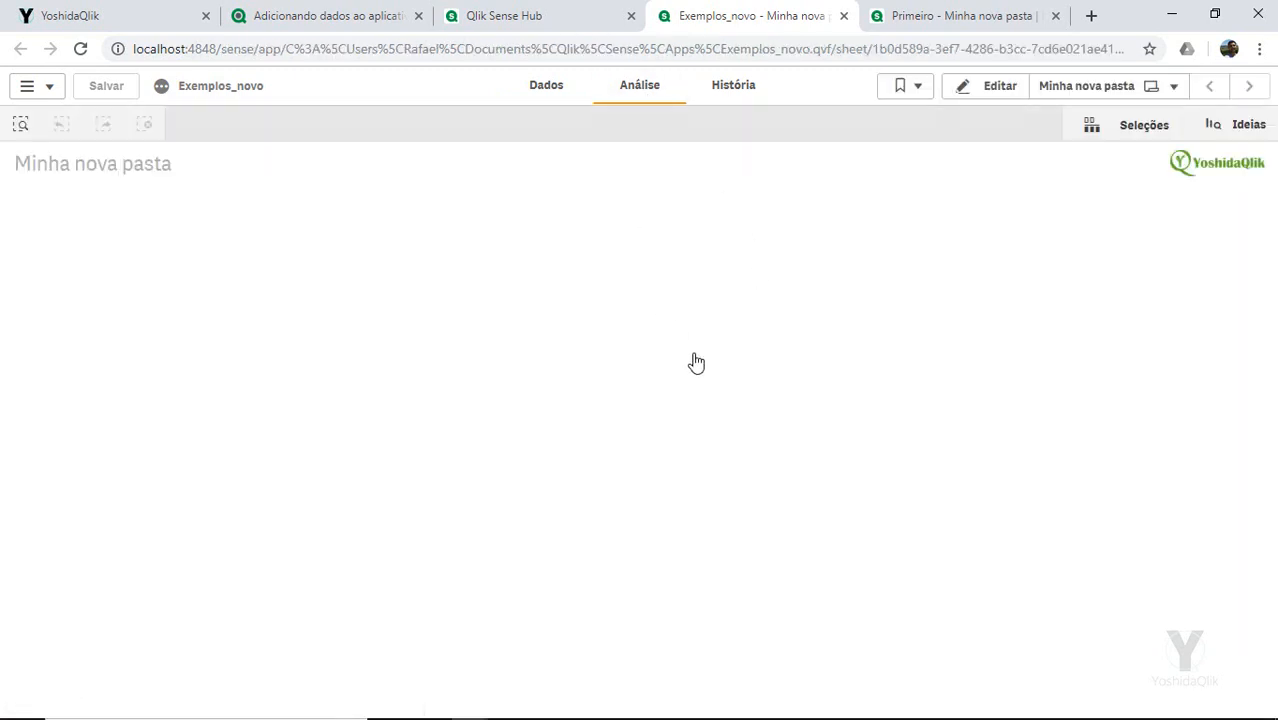